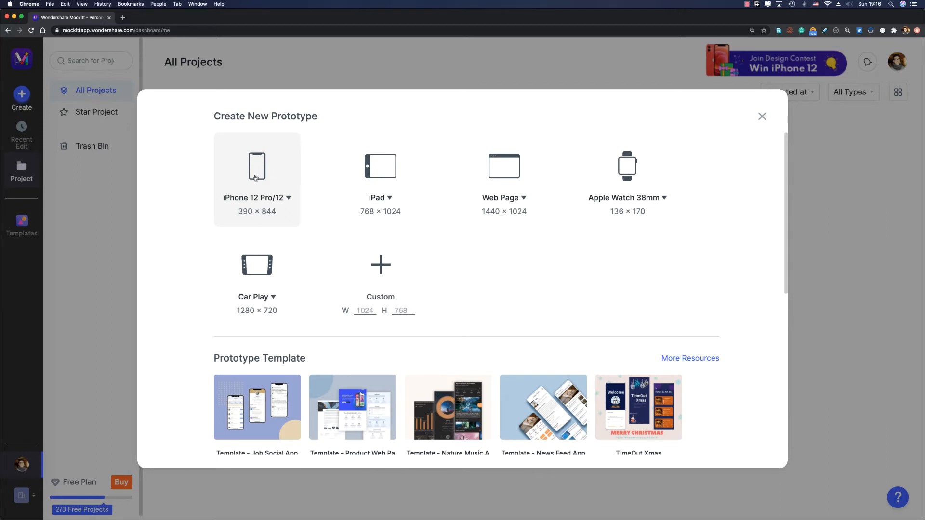
- Create a new blank prototype for the iPhone 12 Pro/12 device
left_click(259, 163)
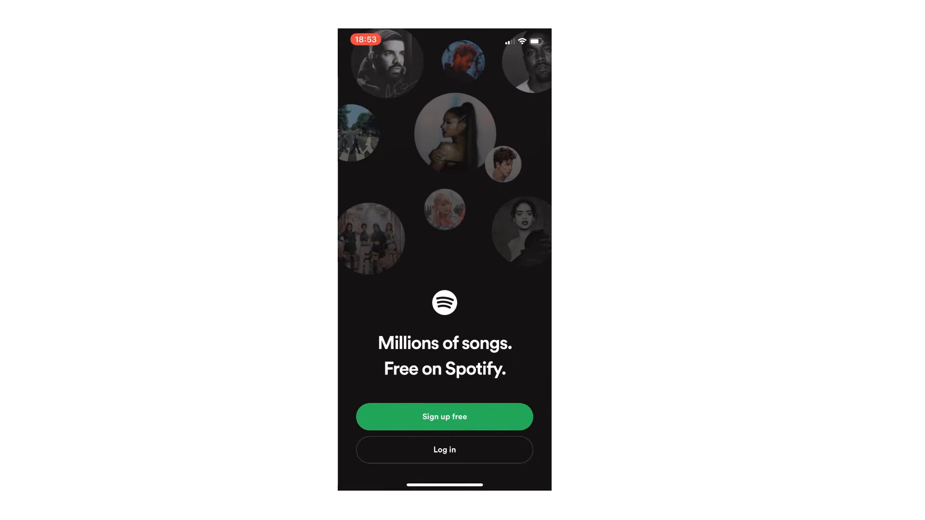
- In the Spotify mobile app, examine the log-in and sign-up screens, including the email log-in form, as a design reference
left_click(444, 449)
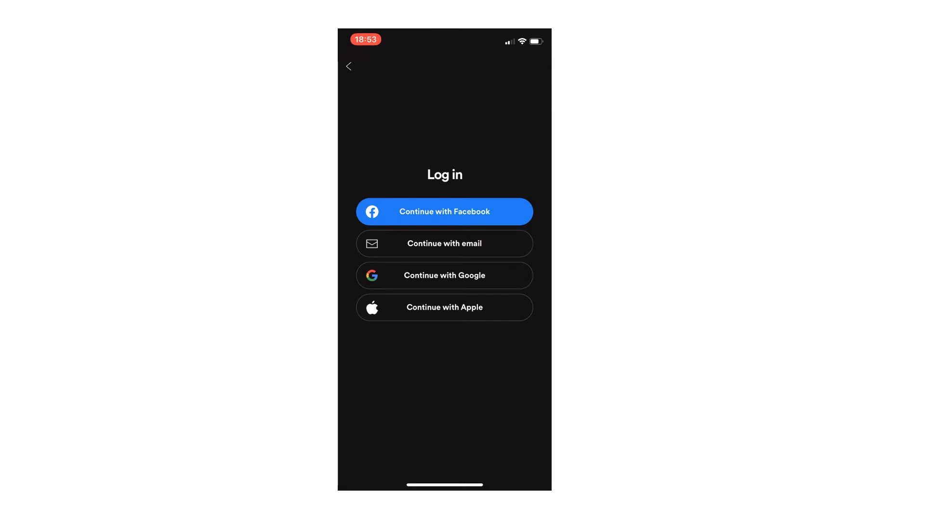
left_click(444, 244)
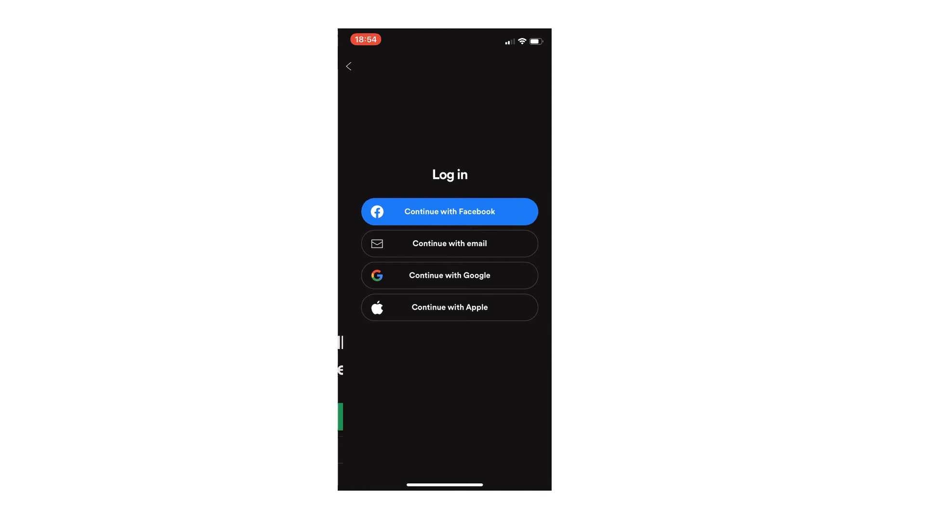
left_click(444, 416)
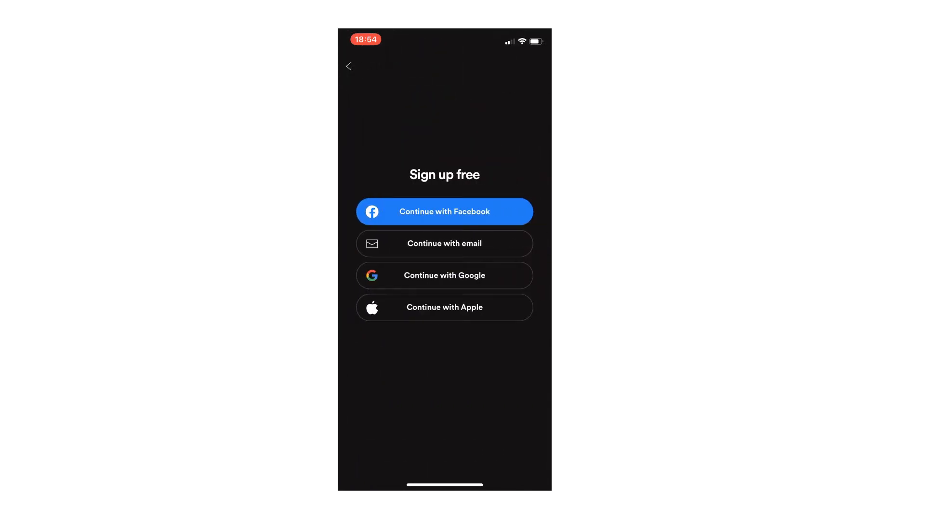
left_click(349, 66)
left_click(445, 448)
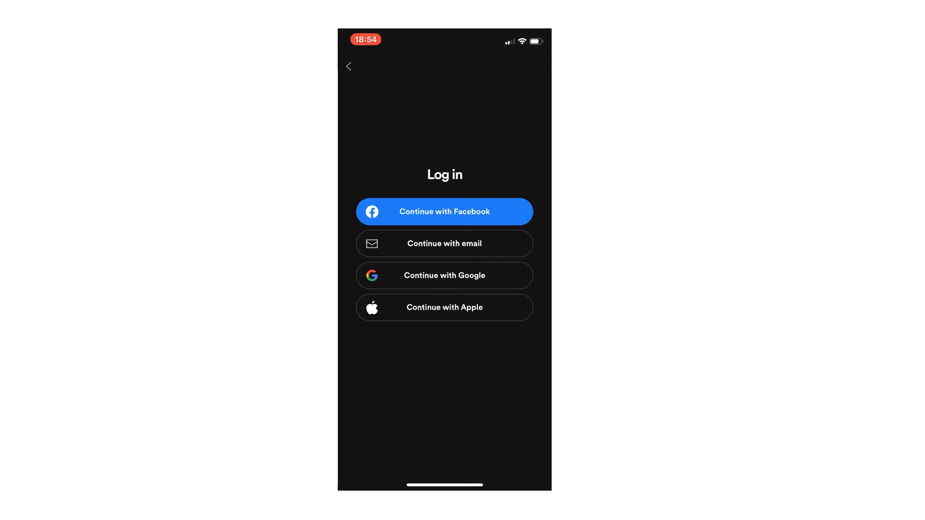
left_click(444, 243)
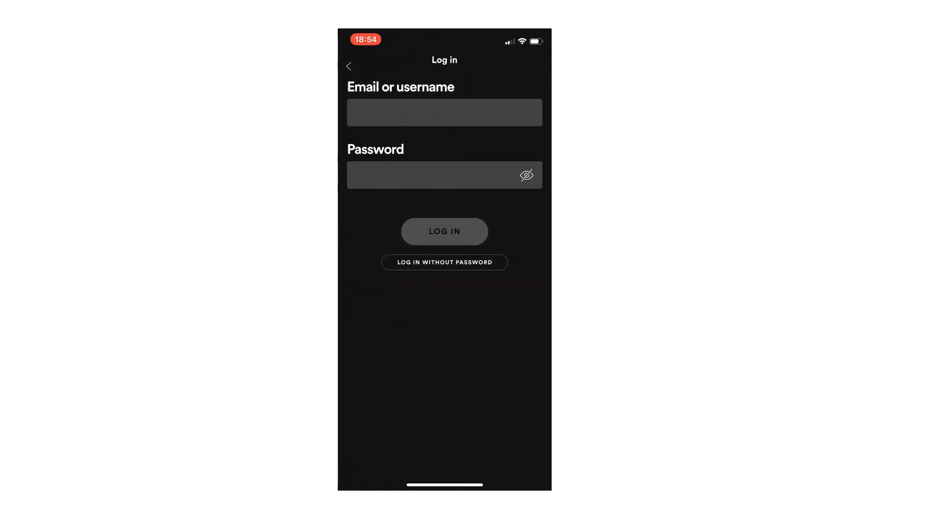
left_click(348, 66)
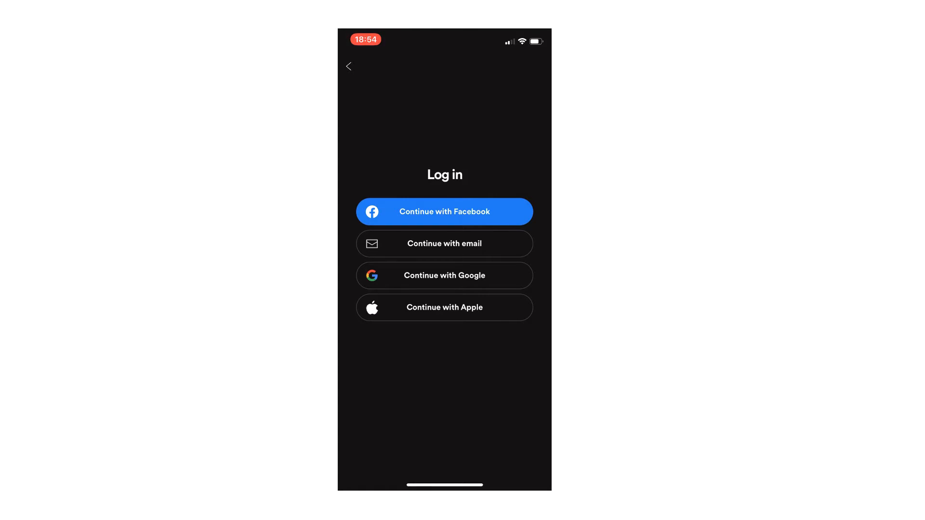
left_click(444, 243)
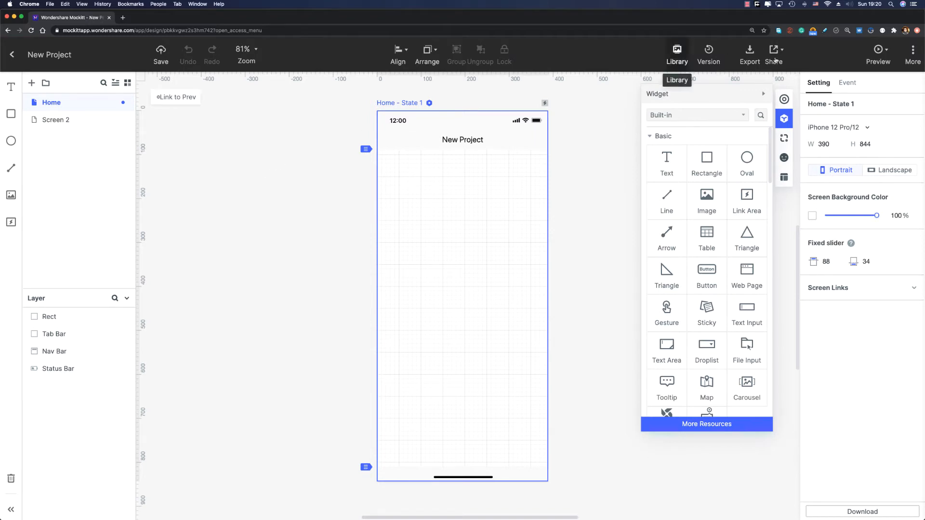
- Delete the default navigation bar and status bar from the Home screen of the new prototype
left_click(763, 94)
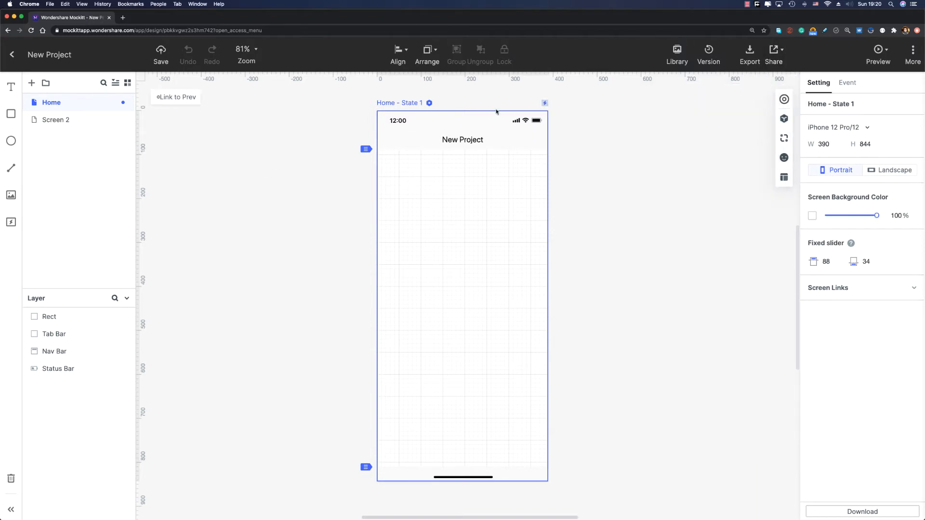
left_click(409, 145)
key("Delete")
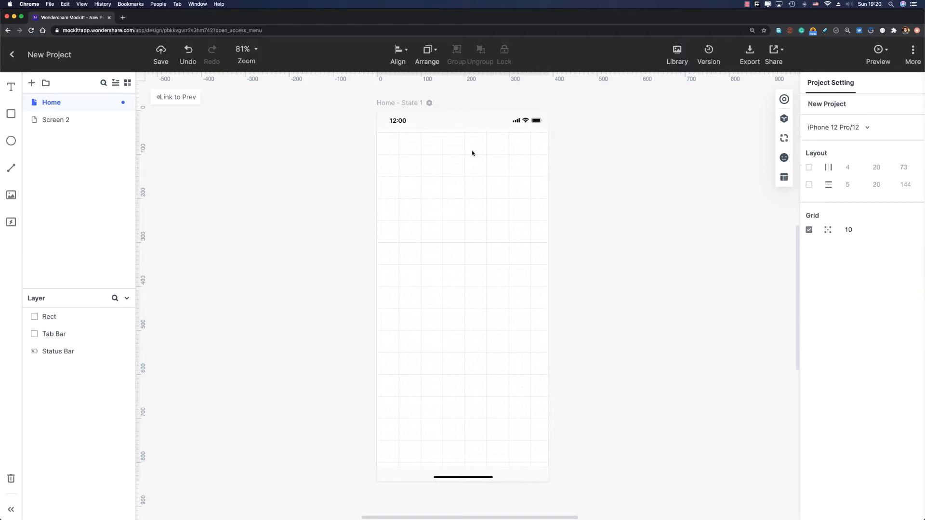
left_click(432, 123)
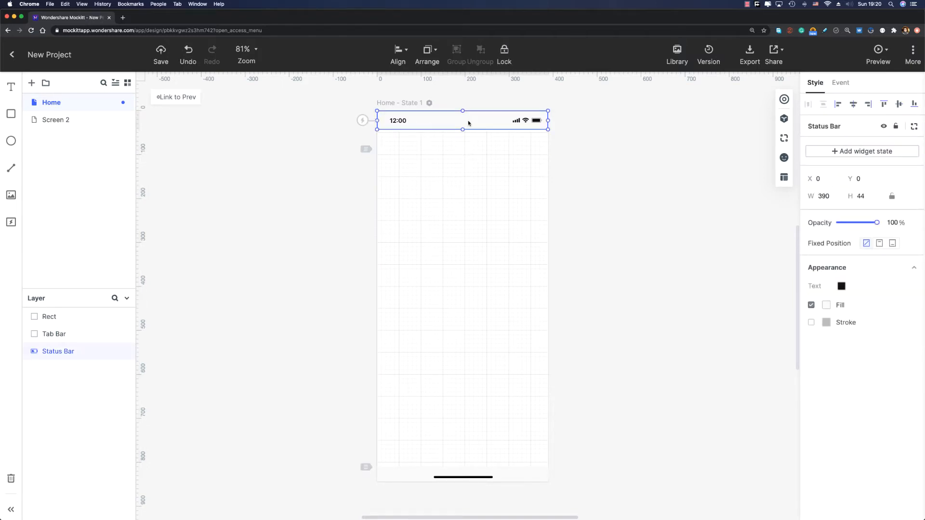
key("Delete")
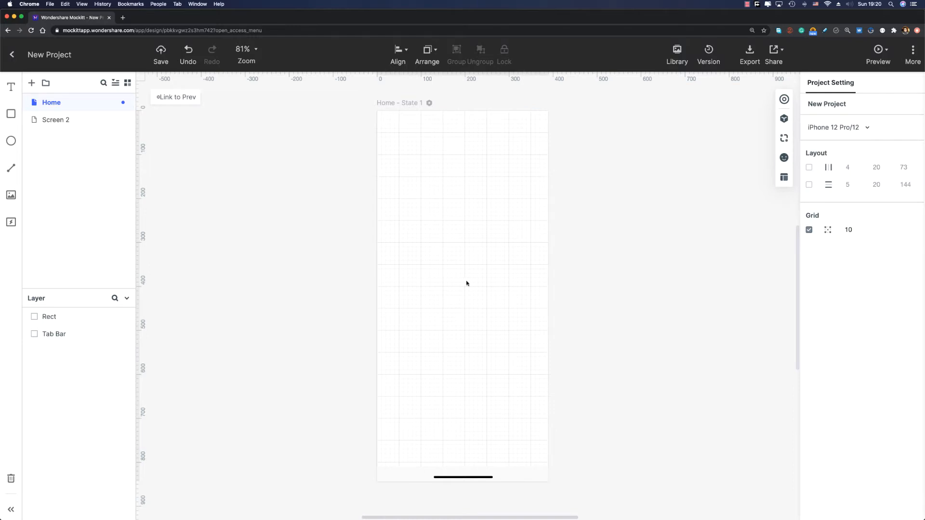
- Add a 390 × 844 rectangle covering the whole Home screen and move it to the bottom of the layer order
left_click(784, 119)
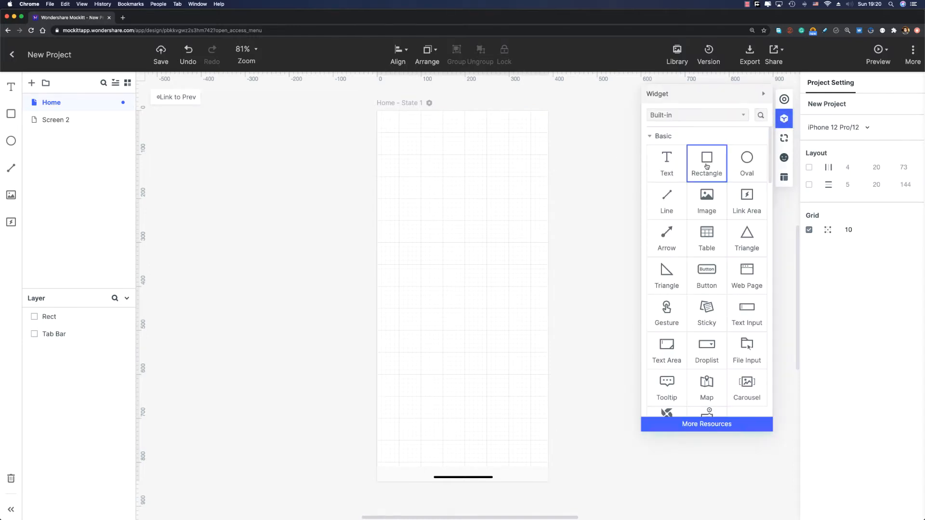
left_click_drag(707, 166, 548, 482)
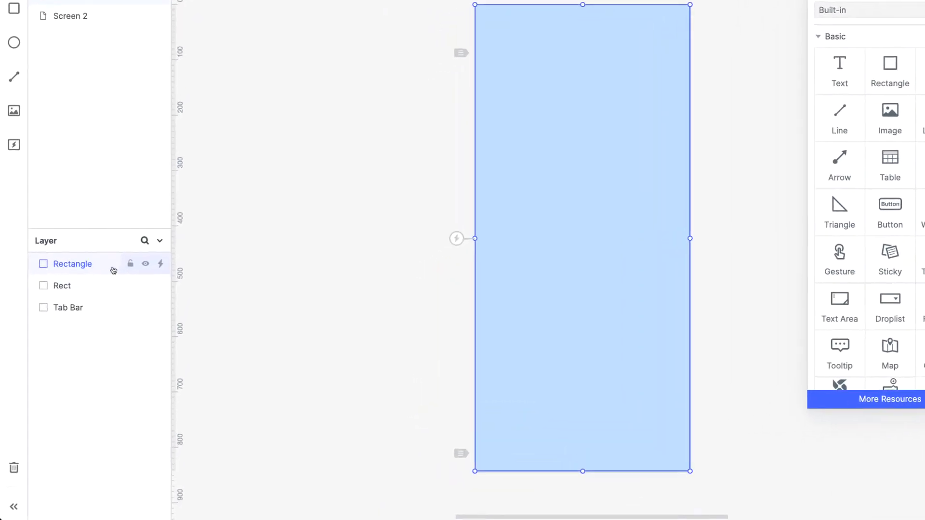
left_click_drag(113, 269, 112, 303)
- Delete the tab bar from the Home screen and rename the full-screen rectangle's layer as BG
left_click(514, 456)
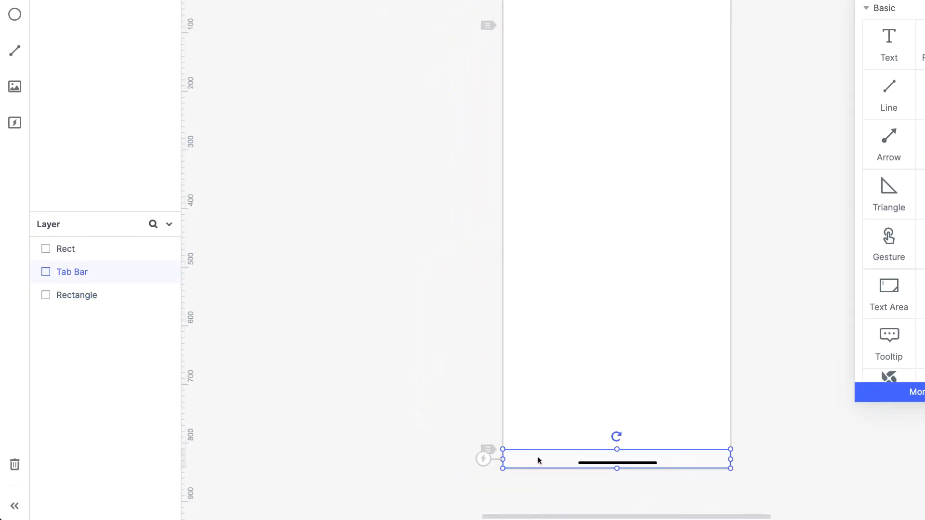
key("Delete")
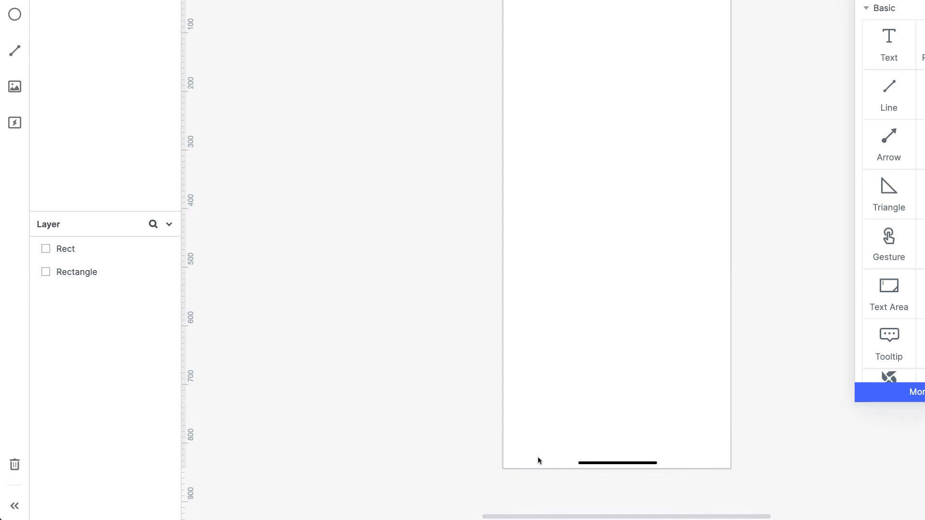
left_click(74, 272)
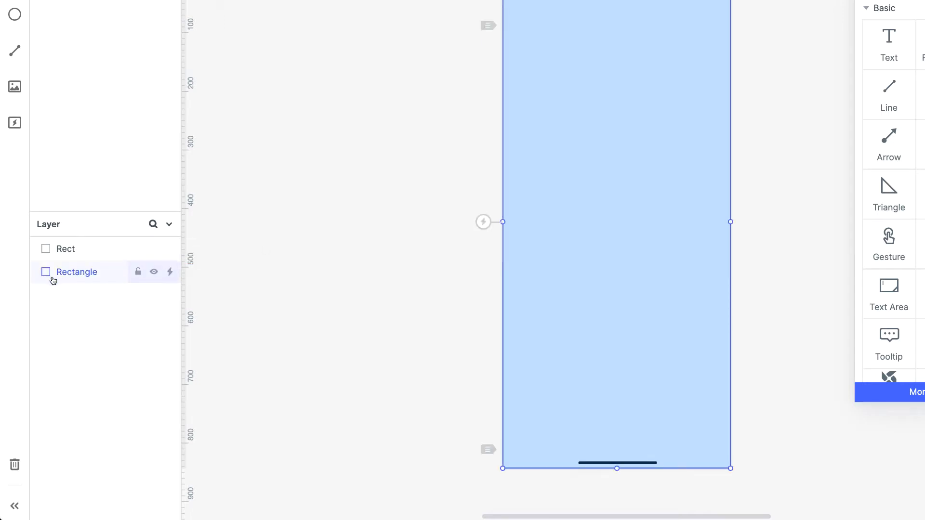
double_click(72, 275)
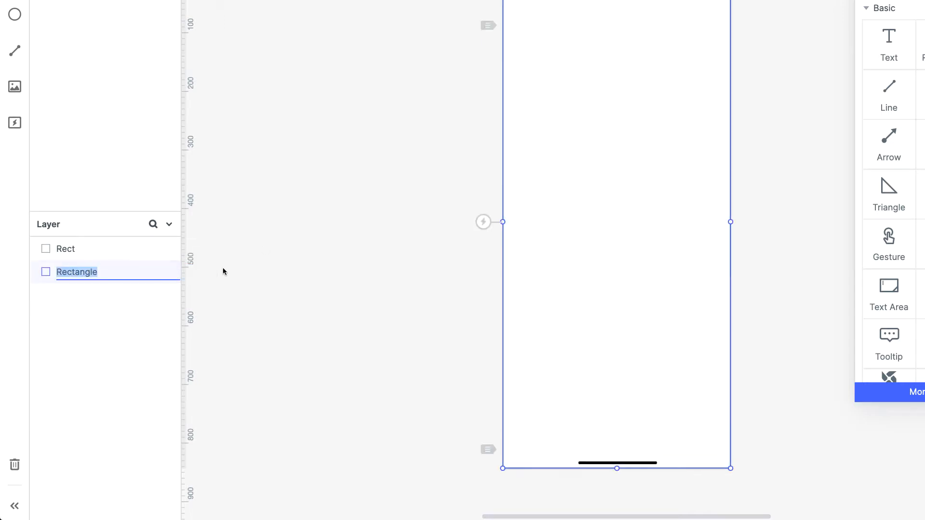
type("BG")
key("Return")
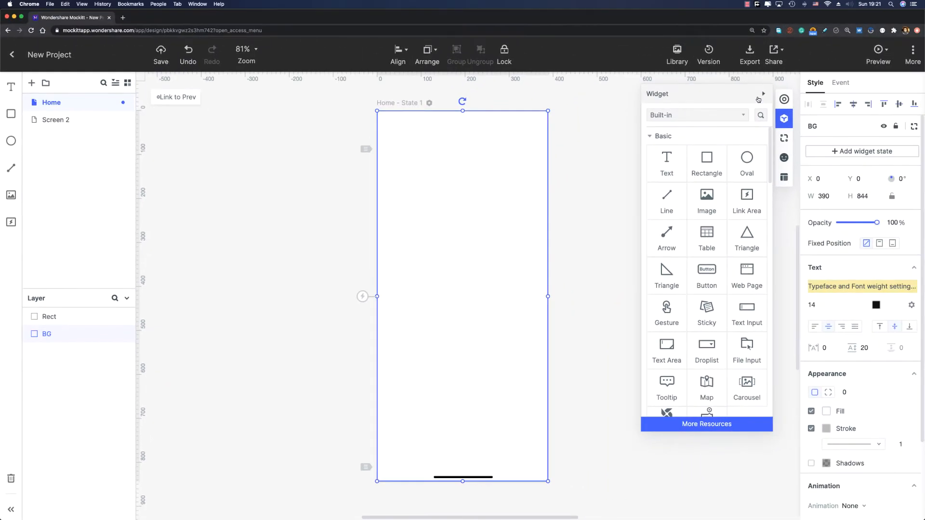
- Set the BG rectangle's fill color to #151515
left_click(760, 96)
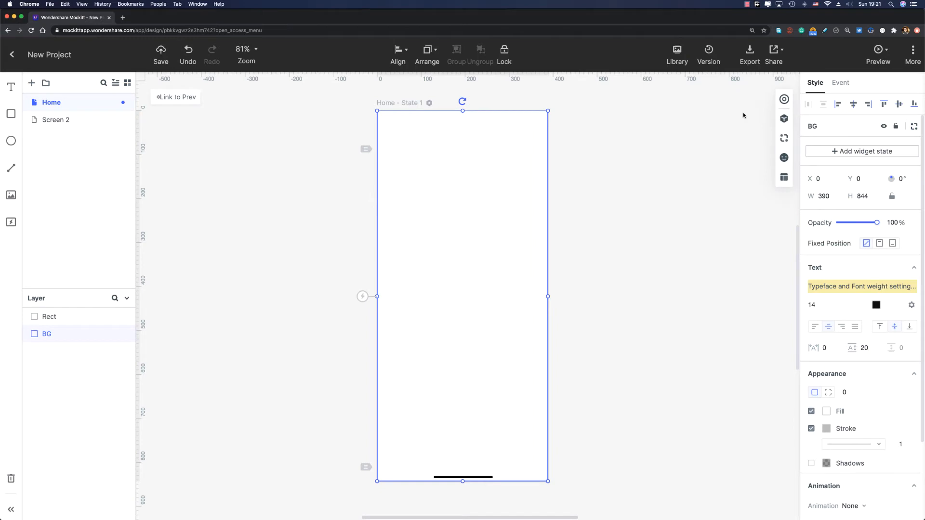
scroll(824, 358, "down", 2)
left_click(825, 358)
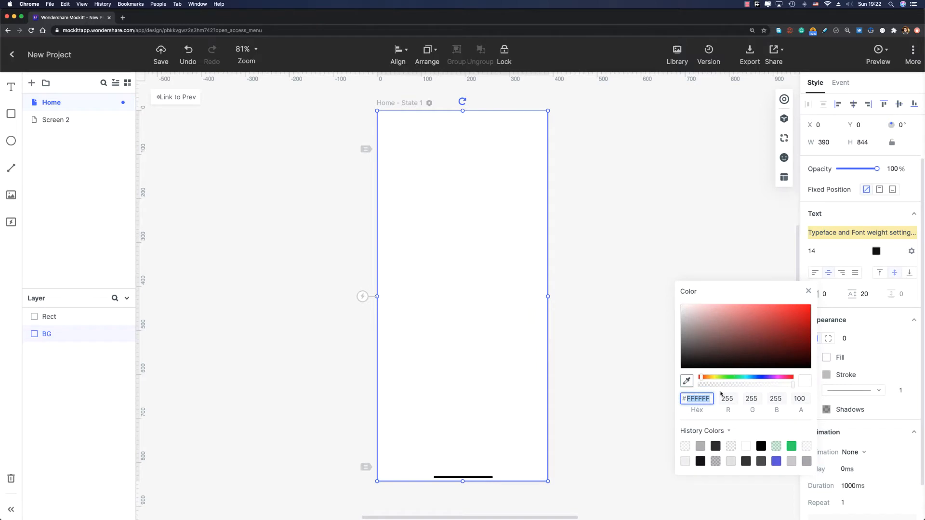
type("151515")
key("Return")
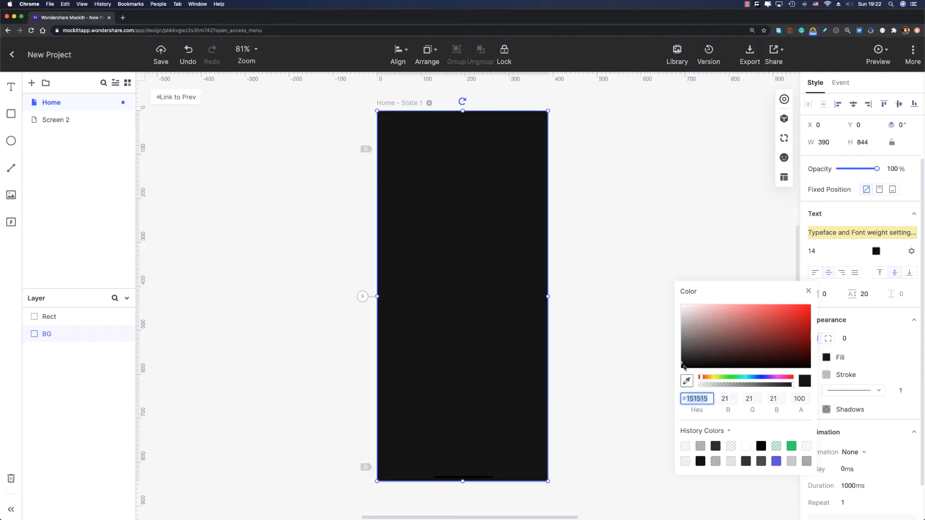
left_click(667, 296)
- Change the fill of the thin home indicator bar at the foot of the phone screen to light gray #ECECEC
left_click(439, 477)
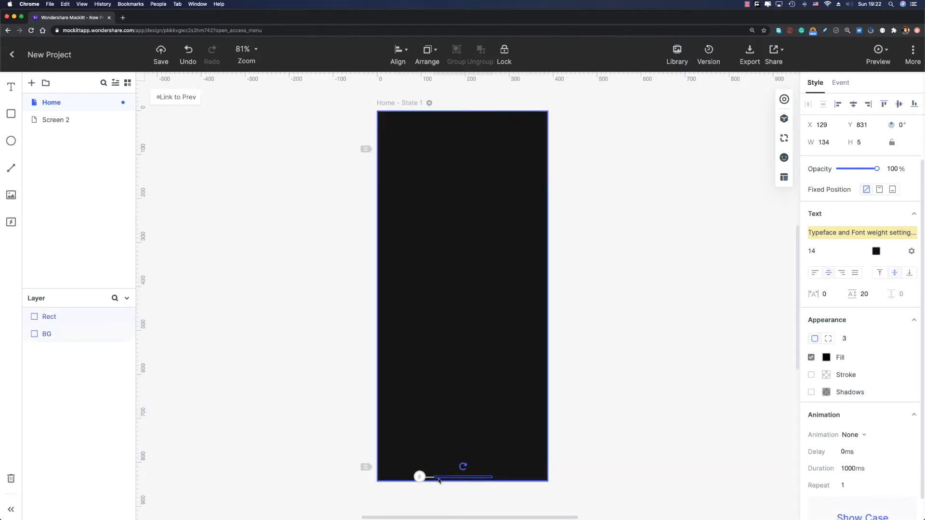
left_click(826, 358)
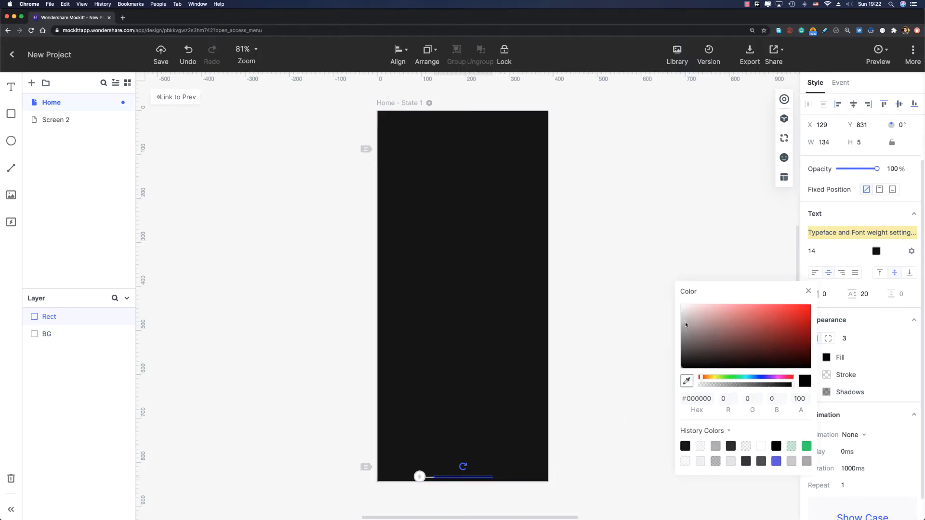
mouse_move(686, 324)
left_mouse_down()
mouse_move(672, 311)
mouse_move(681, 311)
left_mouse_up()
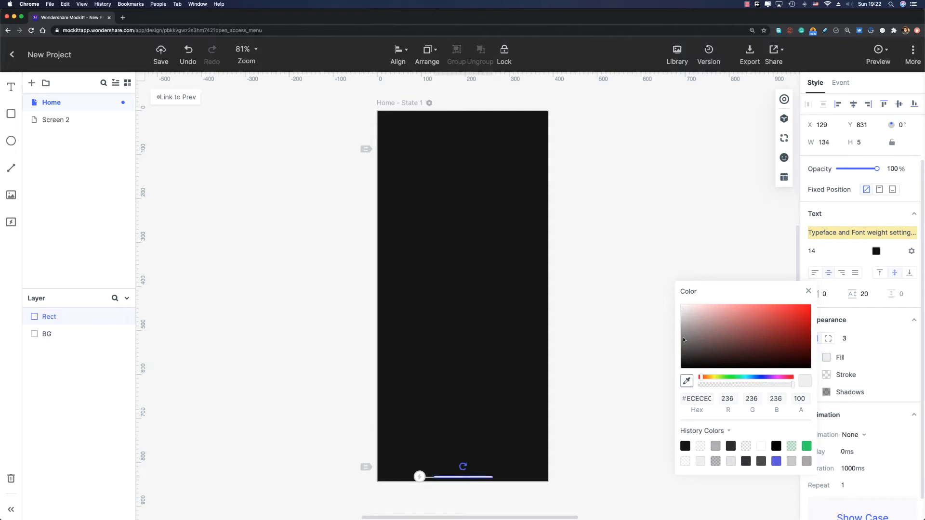
left_click(605, 381)
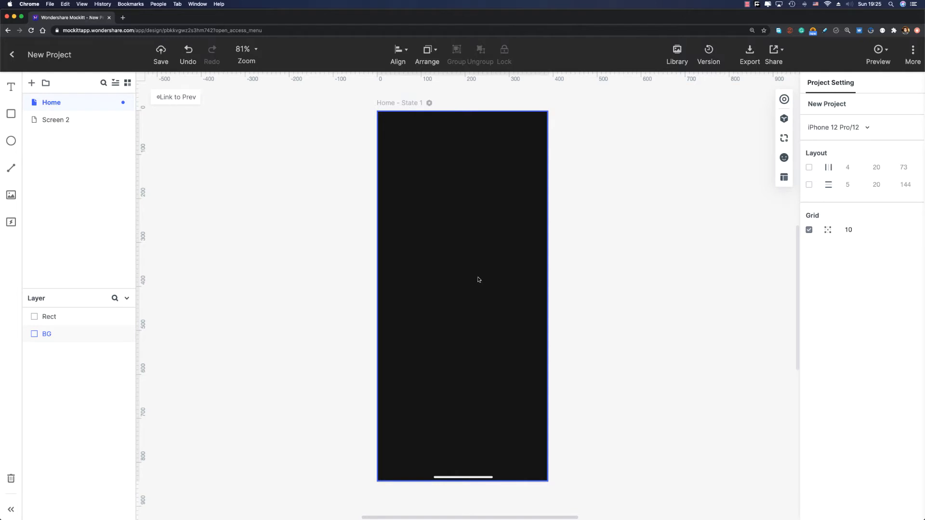
key("Escape")
- Place an image widget near the top of the phone screen and fill it with Spotify Logo.png from the personal library
left_click_drag(11, 195, 475, 158)
scroll(475, 158, "up", 3)
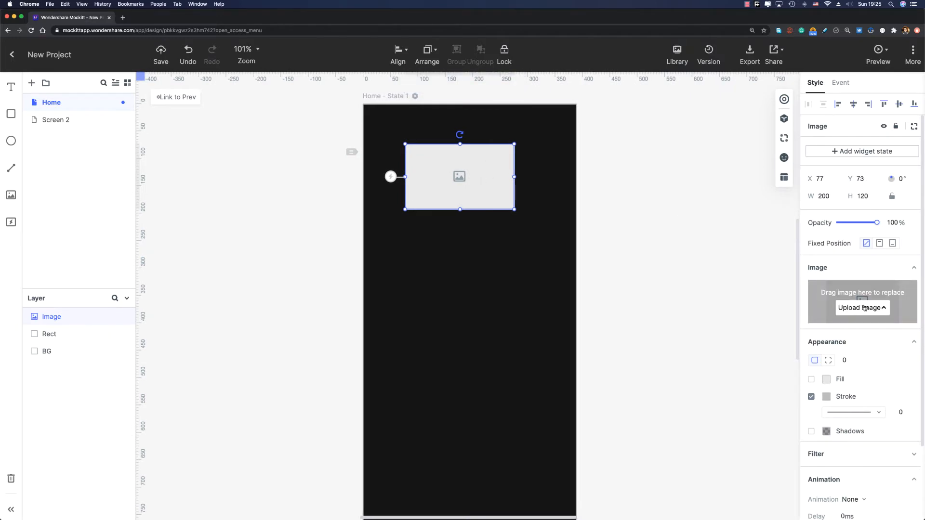
left_click(862, 309)
left_click(861, 341)
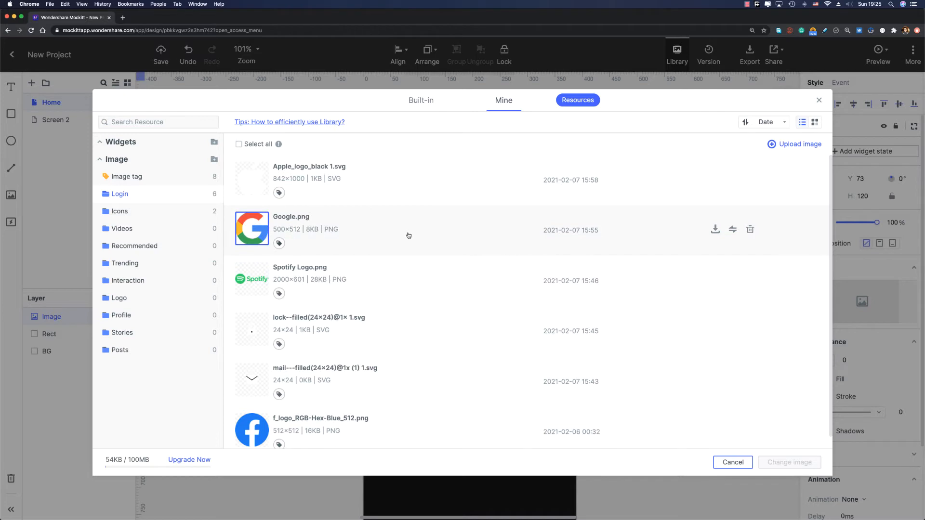
scroll(416, 259, "down", 1)
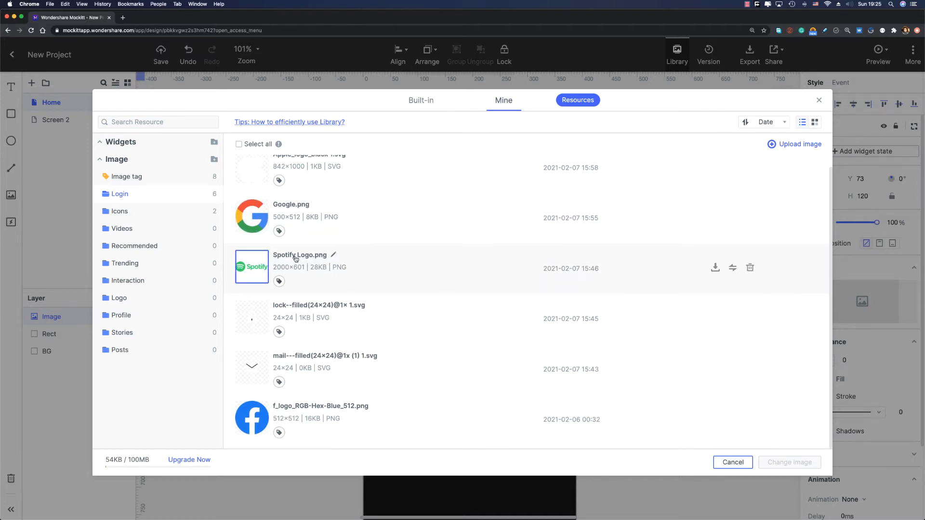
double_click(251, 269)
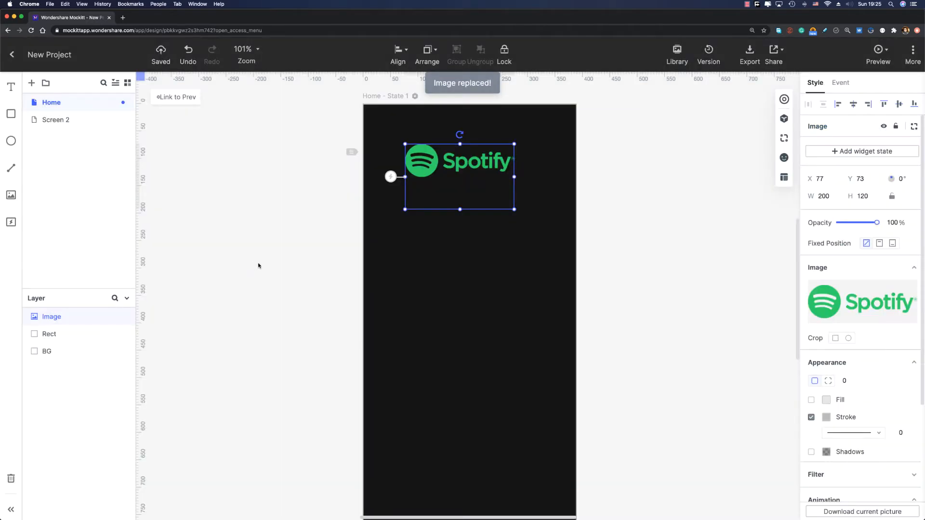
- Resize the Spotify logo image to 160 wide by 50 high
left_click(823, 197)
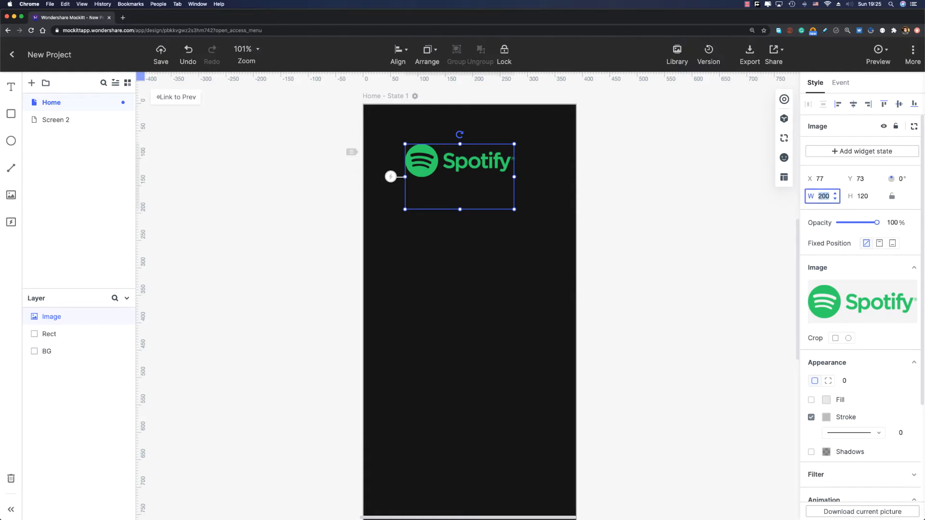
type("160")
key("Tab")
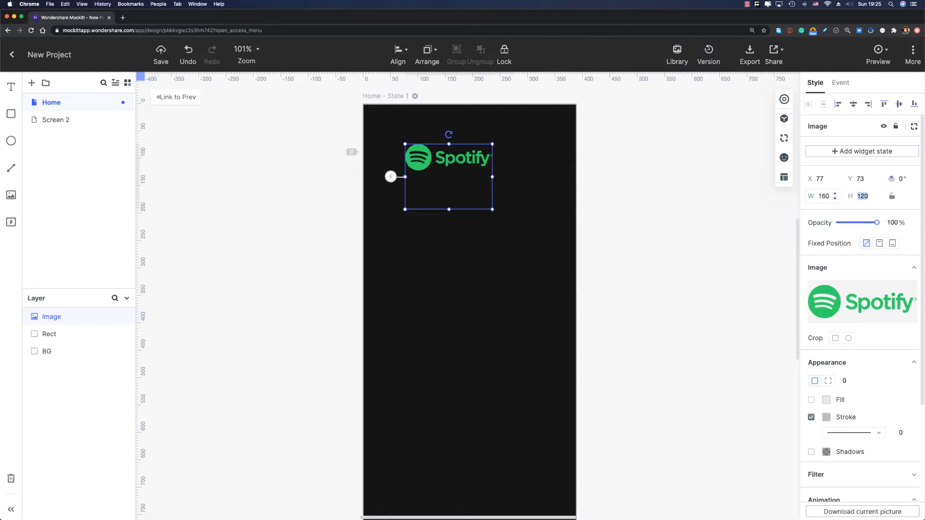
type("50")
key("Return")
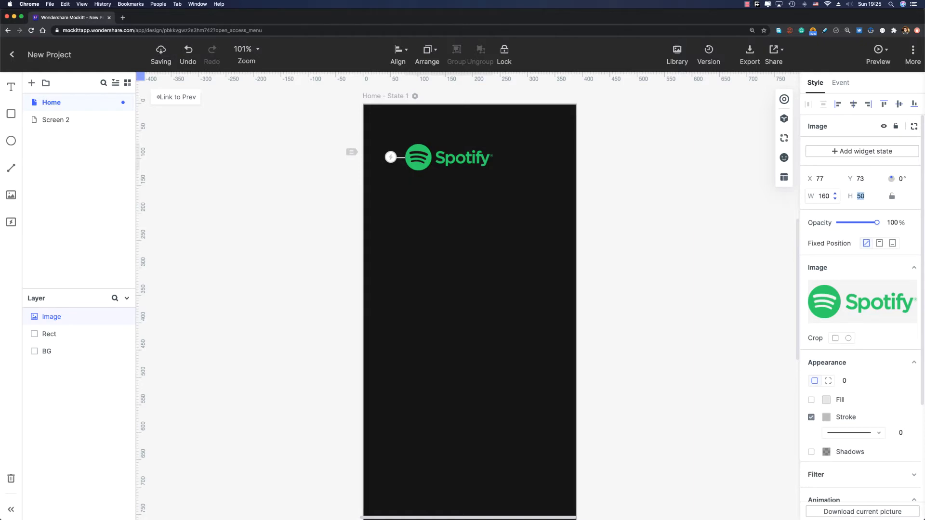
- Center the Spotify logo horizontally on the screen and nudge it up to Y 50
left_click(854, 104)
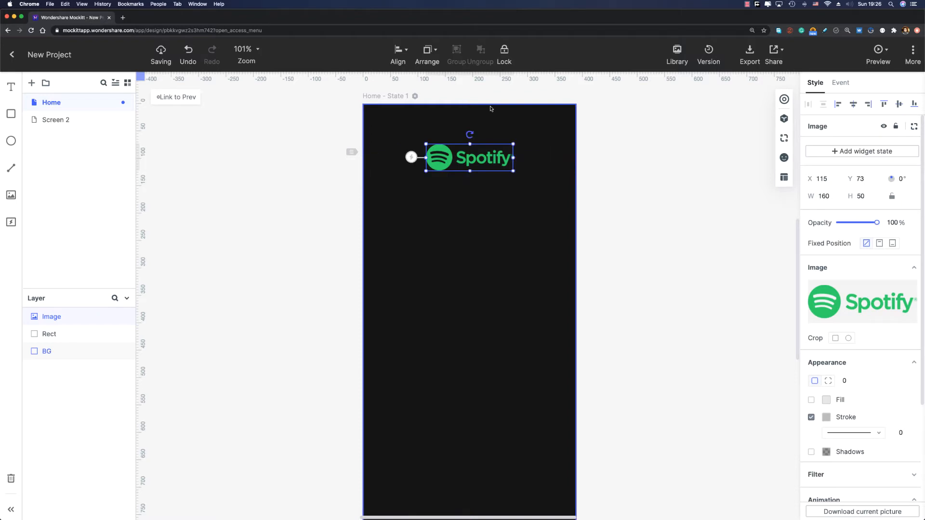
key("shift+Up")
key("shift+Up")
key("Up")
key("Up")
key("Up")
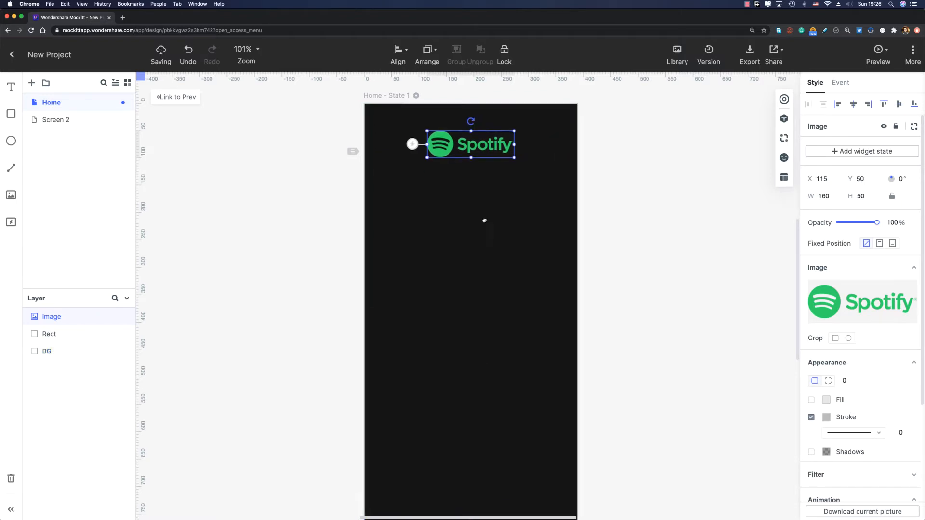
- Add a text widget reading "Sign in" below the Spotify logo on the phone screen
scroll(486, 208, "down", 2)
key("t")
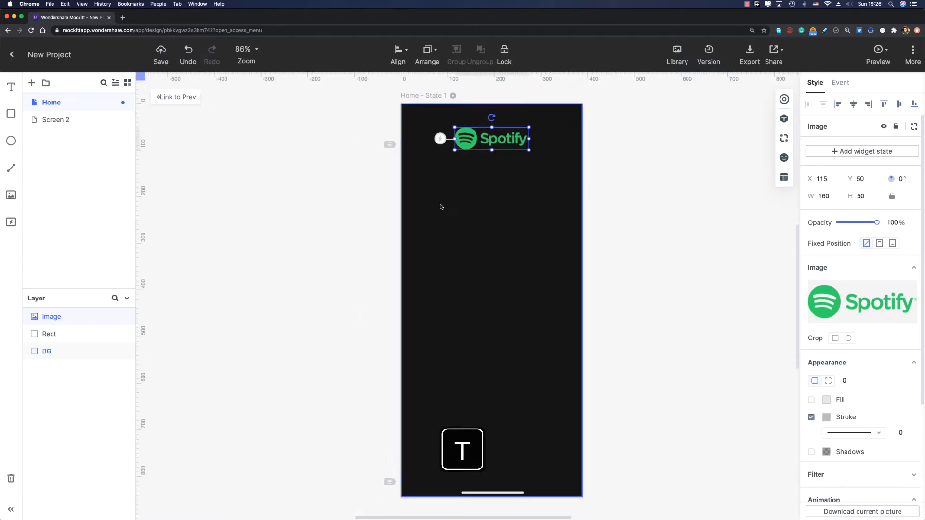
left_click(433, 191)
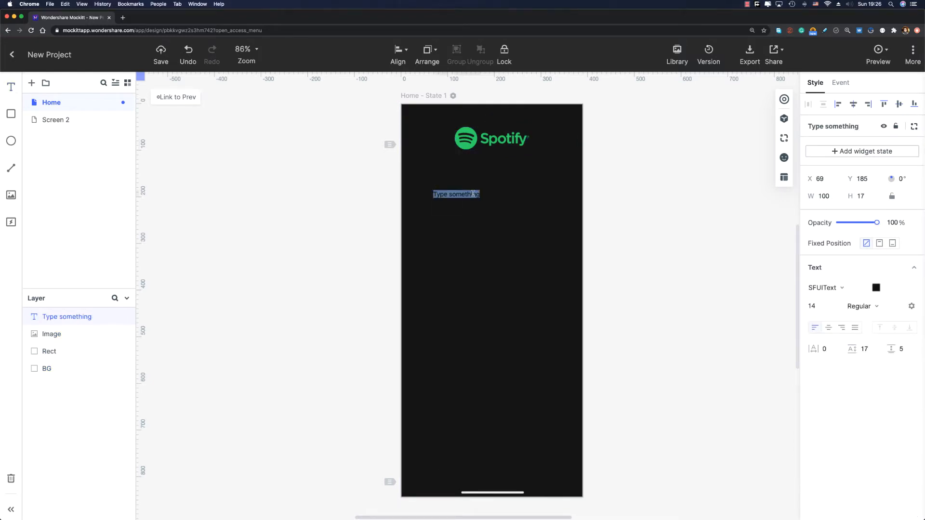
key("BackSpace")
type("Sign in")
key("Escape")
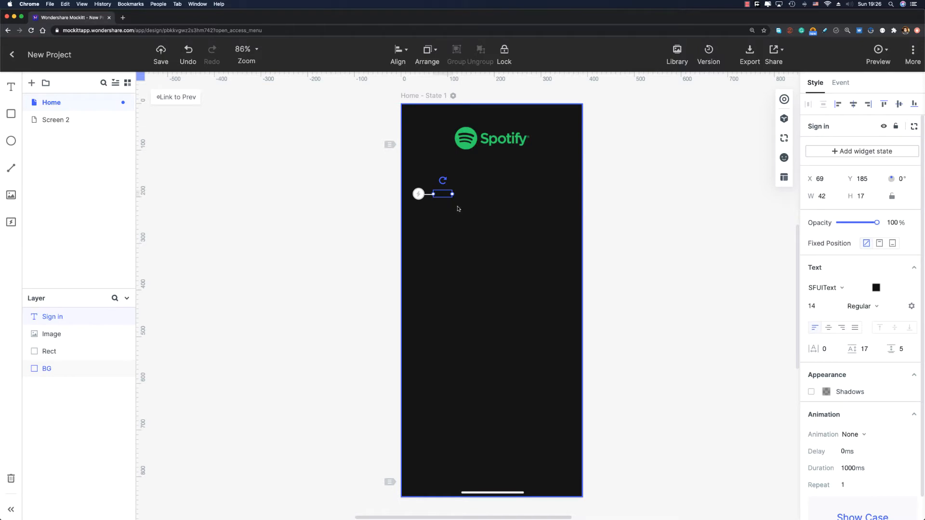
- Change the color of the "Sign in" text to light gray #EEEEEE
left_click(876, 288)
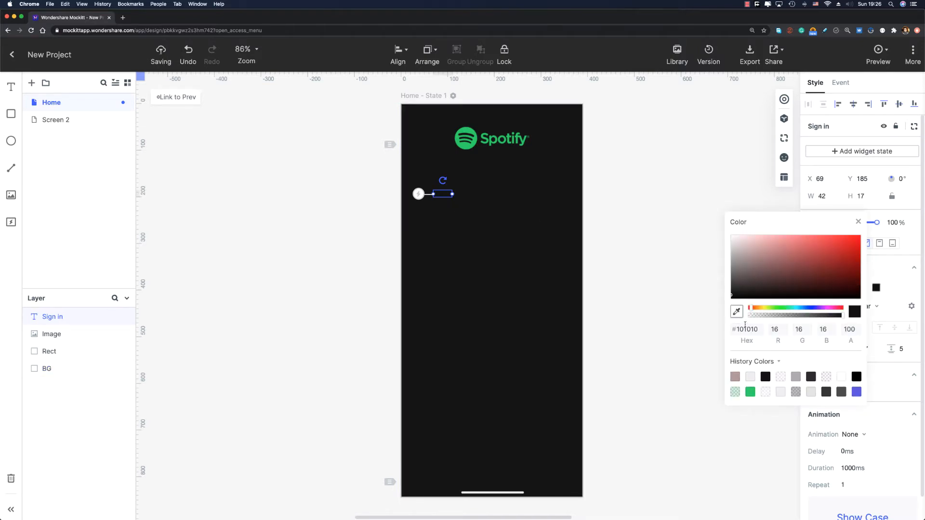
left_click(749, 331)
double_click(750, 331)
type("E")
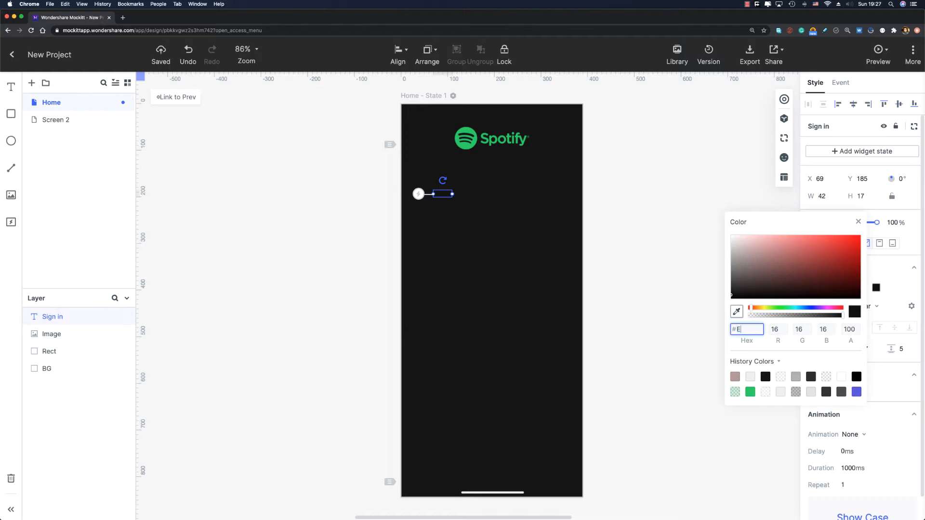
type("EEEEE")
key("Return")
left_click(832, 213)
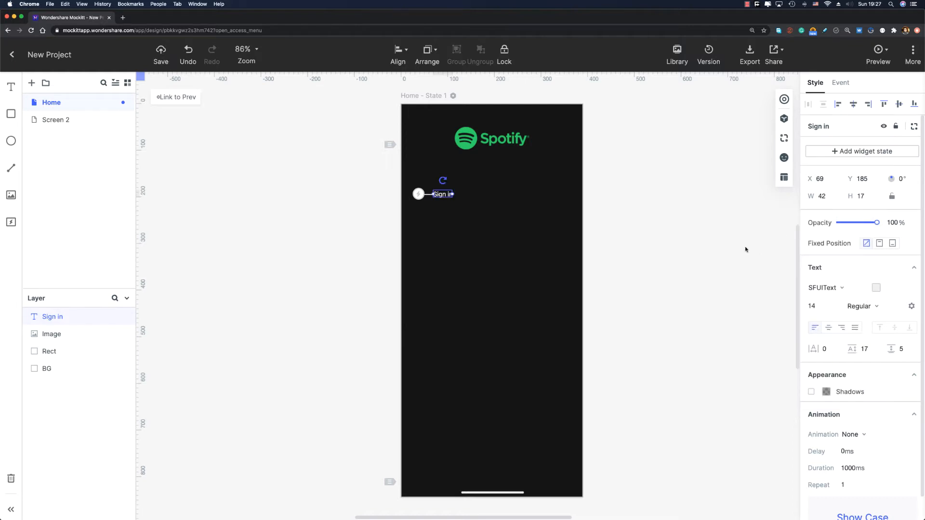
- Format the "Sign in" heading in Roboto Bold 700 at font size 34
left_click(848, 290)
left_click(843, 287)
left_click(876, 310)
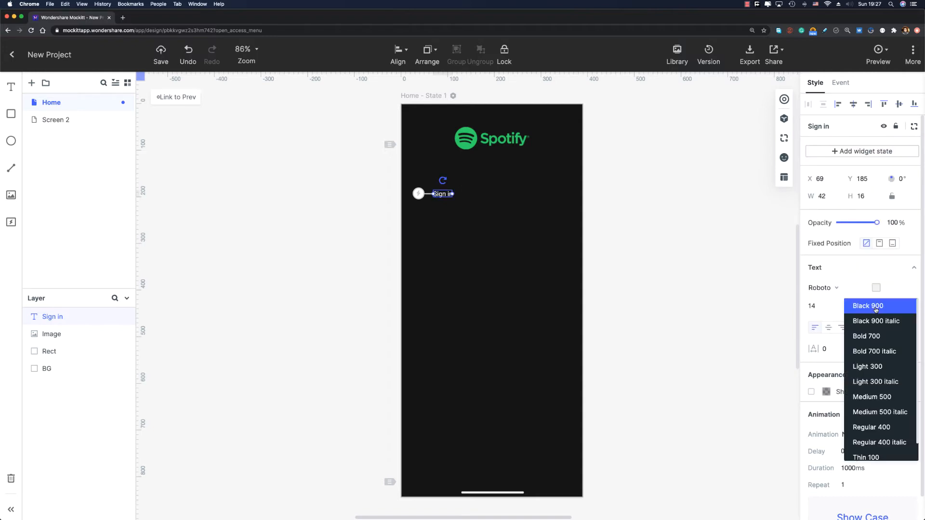
left_click(876, 336)
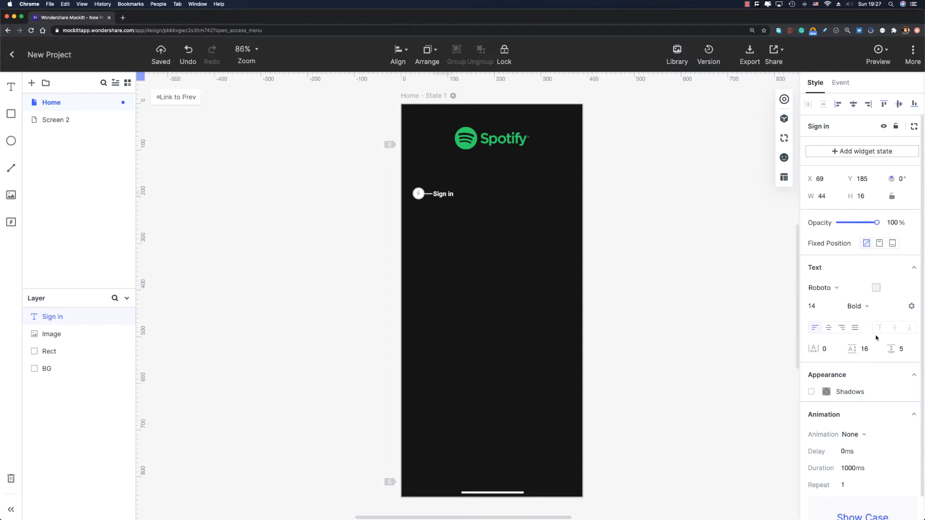
left_click(817, 308)
type("34")
key("Return")
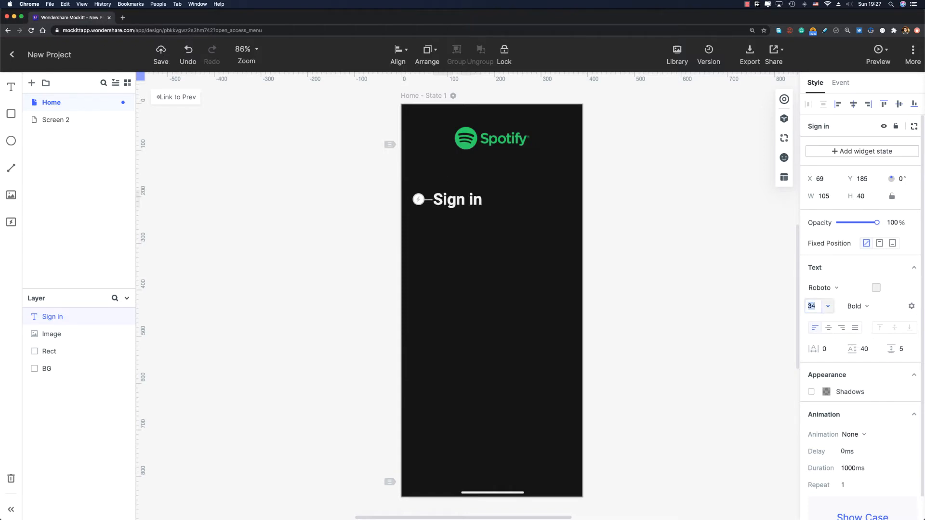
left_click(627, 223)
- Move the "Sign in" heading to X 32, Y 135 on the phone screen
left_click(457, 199)
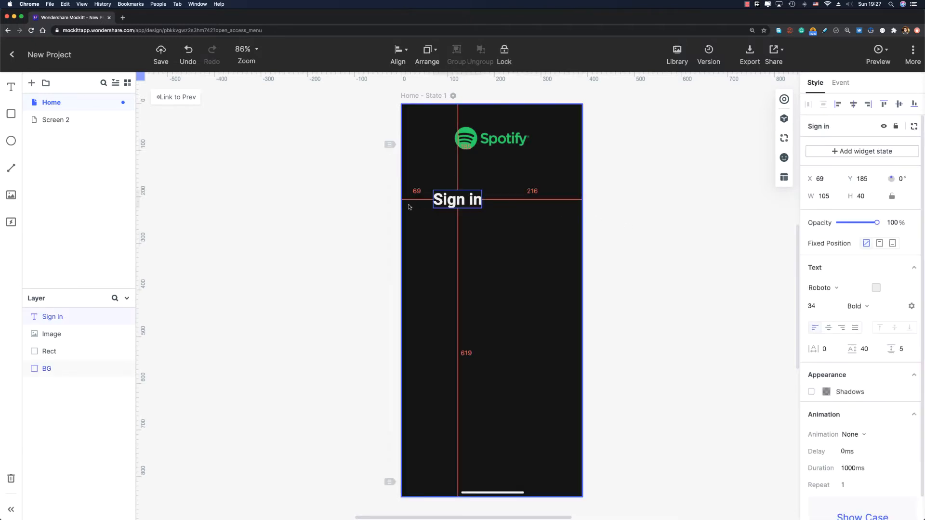
key("shift+Left")
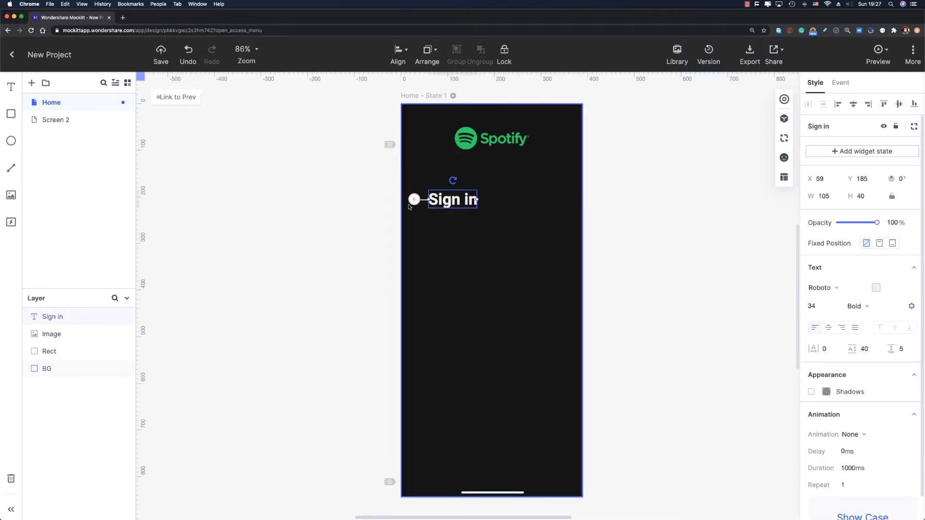
key("shift+Left")
key("Left")
key("Left")
key("Left")
key("Left")
key("Left")
key("Left")
key("Left")
key("Left")
key("Left")
key("Left")
key("Left")
key("Left")
key("Left")
key("Left")
key("Left")
key("Left")
key("Left")
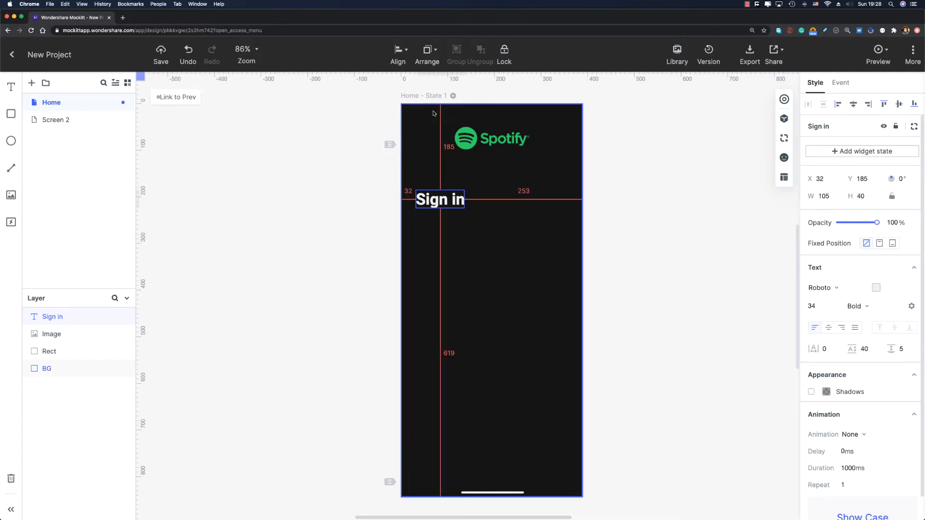
key("shift+Up")
key("shift+Up")
key("shift+Up")
key("shift+Up")
key("shift+Up")
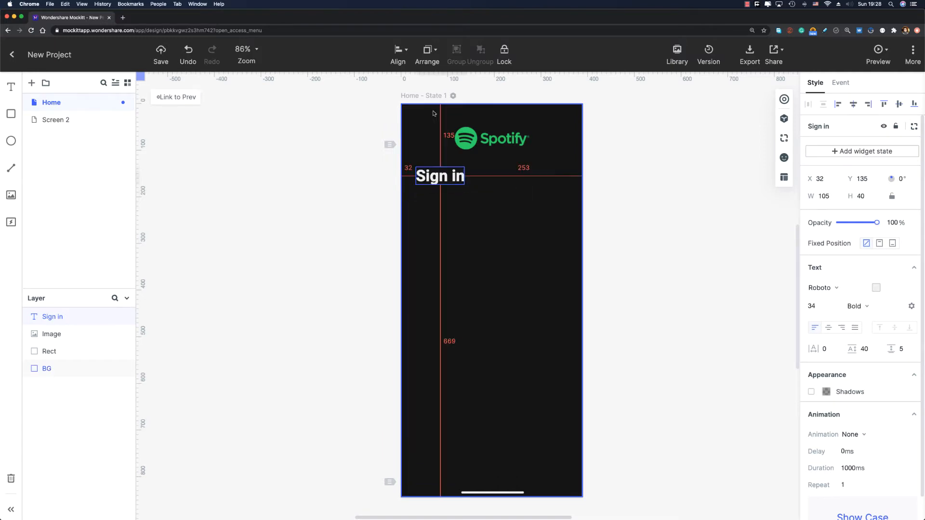
left_click(386, 274)
- Add a text widget reading "Username or Email" below the "Sign in" heading
scroll(407, 237, "up", 2)
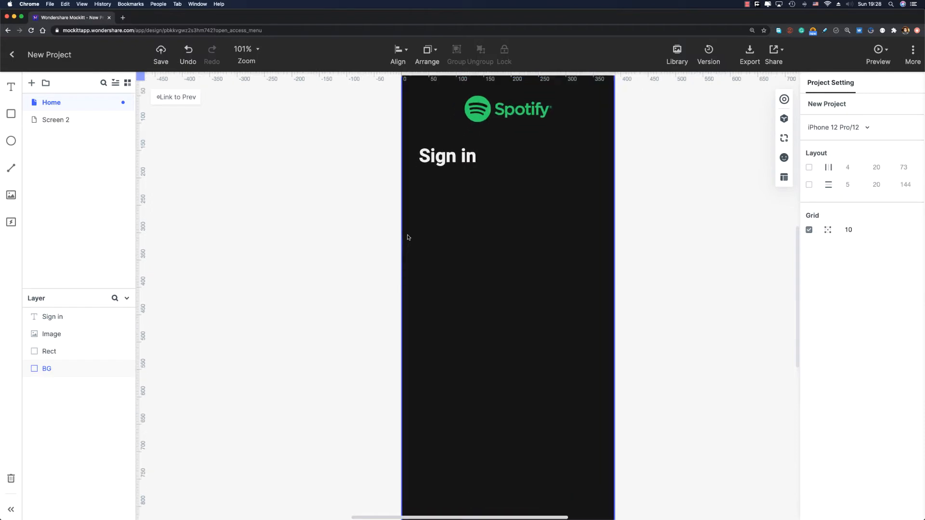
scroll(467, 223, "right", 2)
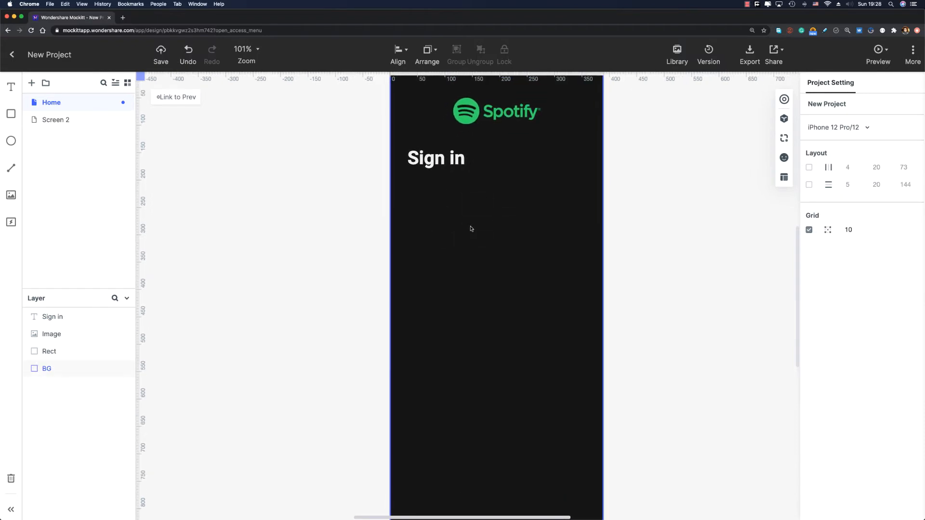
scroll(472, 228, "up", 2)
left_click_drag(496, 213, 458, 244)
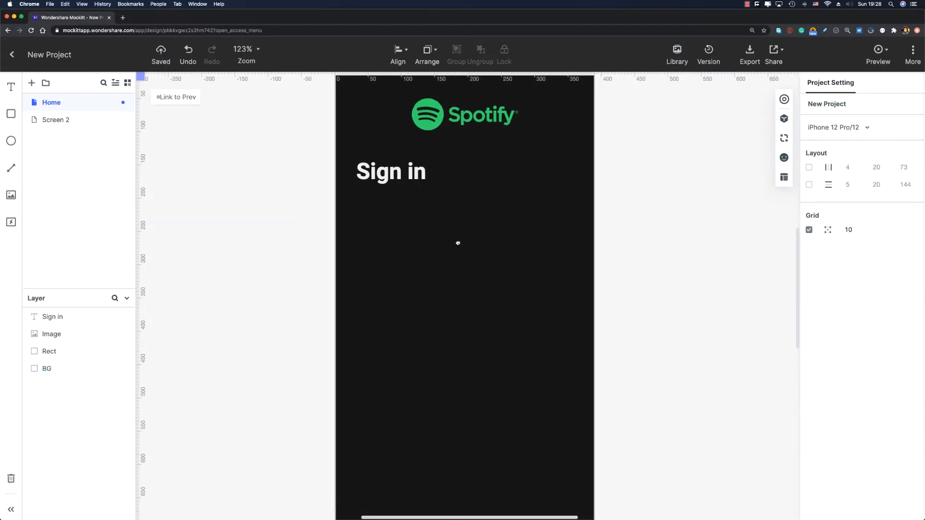
key("t")
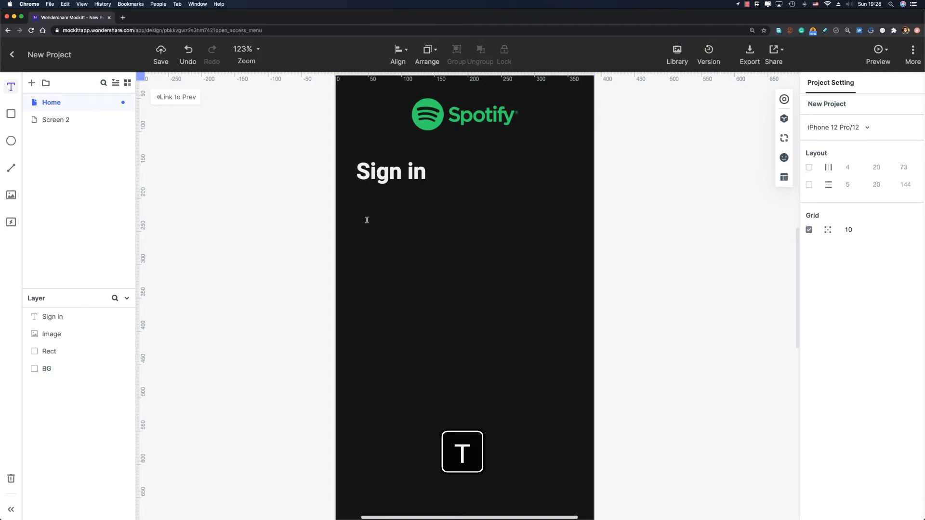
left_click(368, 219)
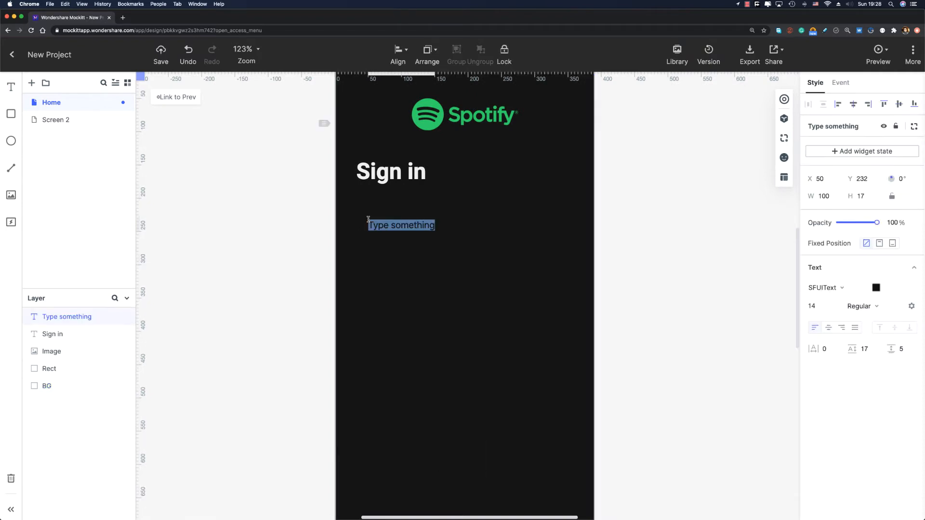
key("BackSpace")
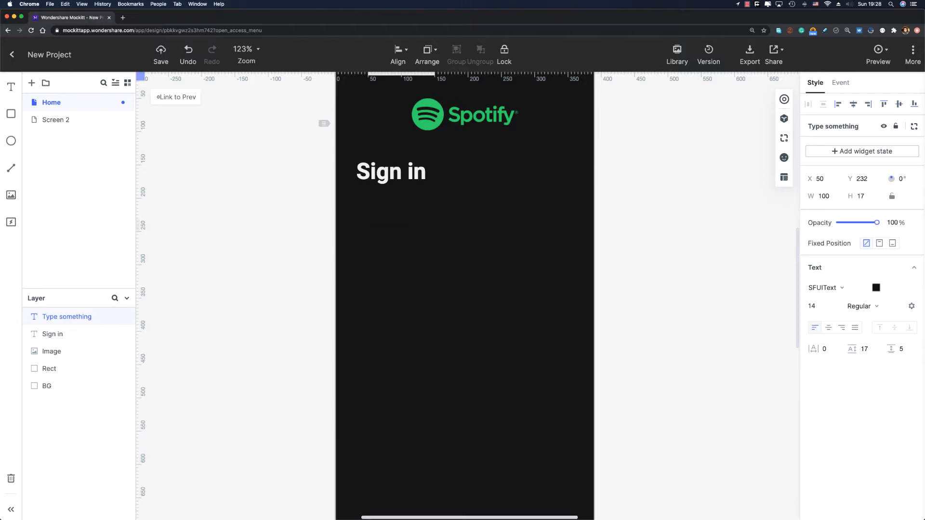
- Change the color of the "Username or Email" text to light gray #EEEEEE
key("ctrl+a")
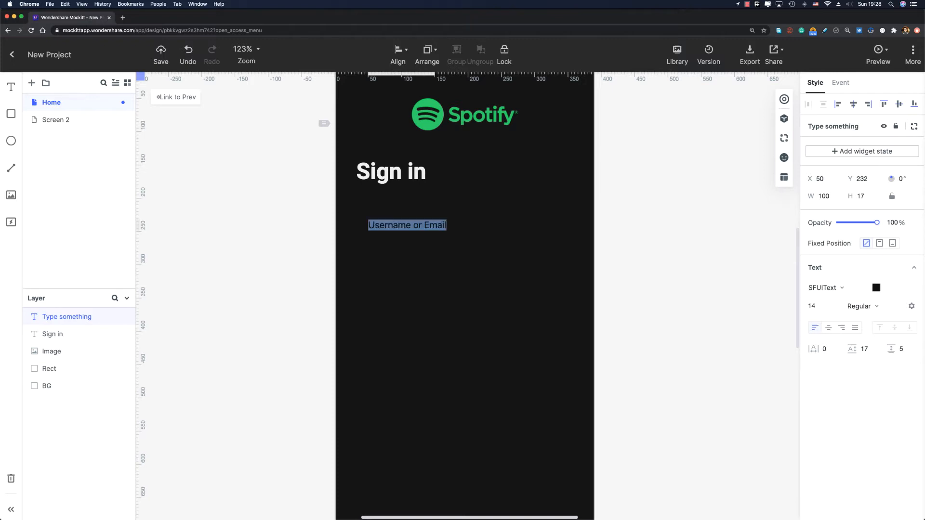
left_click(876, 288)
left_click(747, 329)
type("EE")
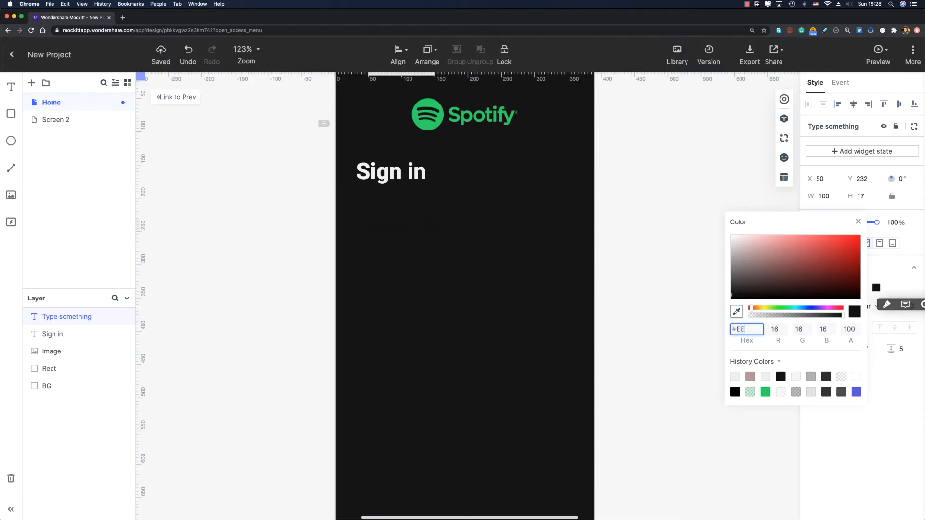
type("EEEE")
key("Return")
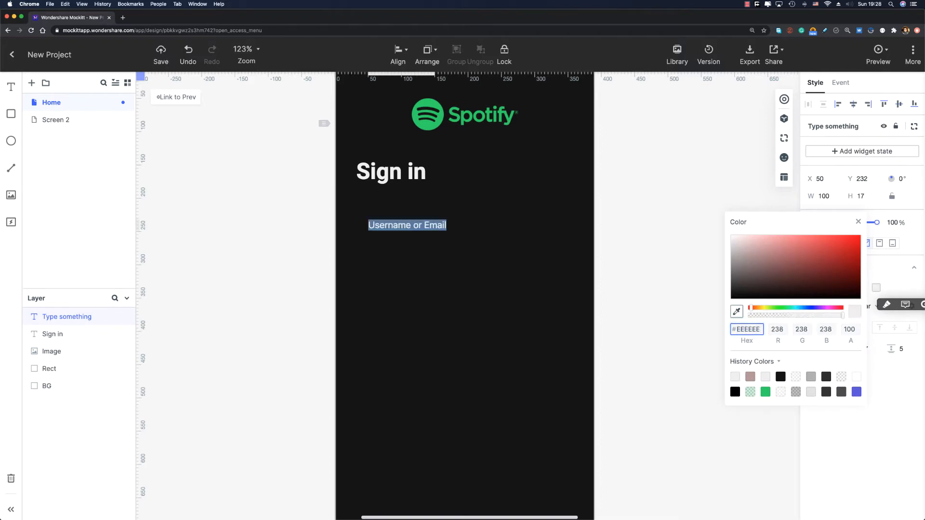
left_click(821, 208)
- Set the font of the "Username or Email" label to Roboto
left_click(820, 288)
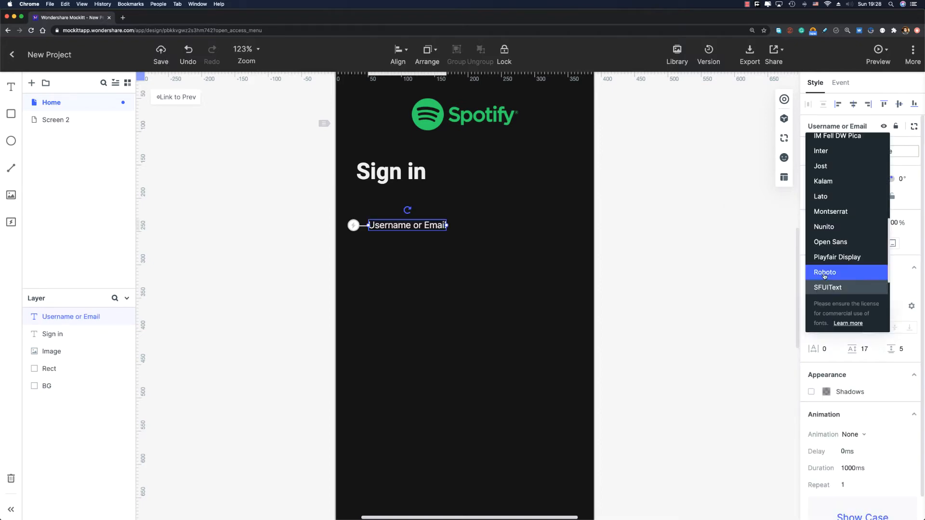
left_click(824, 276)
left_click(814, 306)
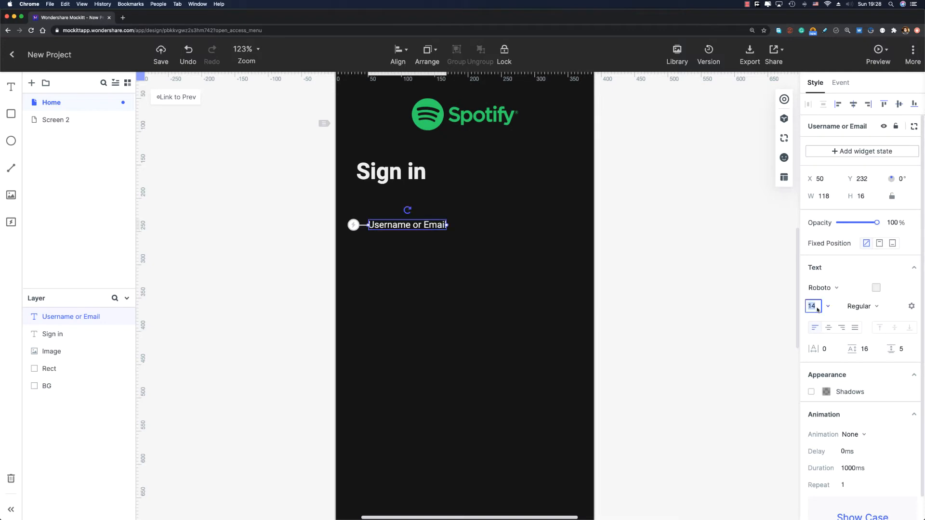
left_click(747, 309)
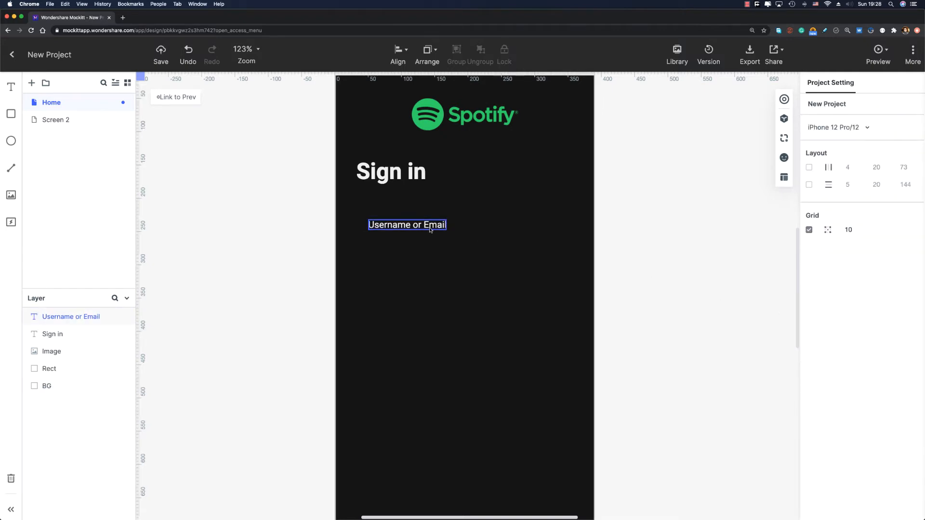
- Move the "Username or Email" label to X 32, Y 222, left-aligned with the "Sign in" heading
left_click_drag(436, 228, 316, 214)
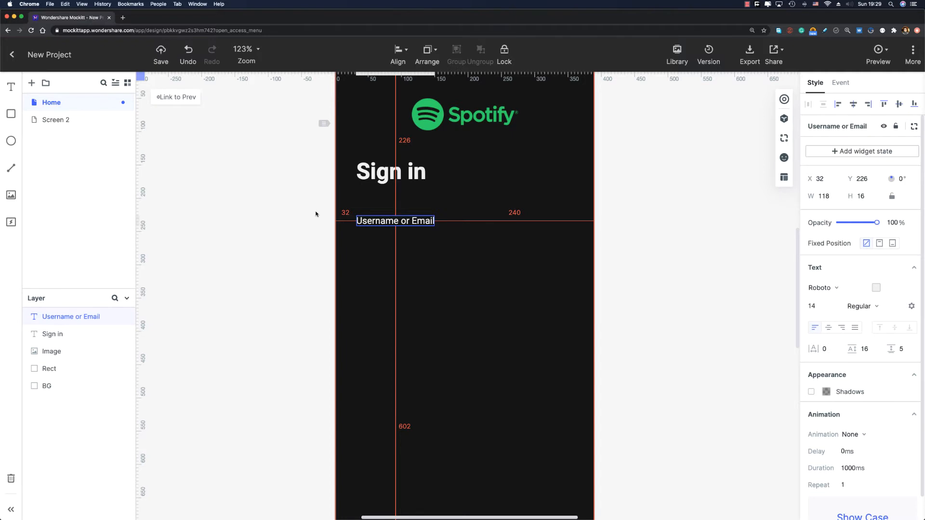
left_click_drag(316, 214, 316, 214)
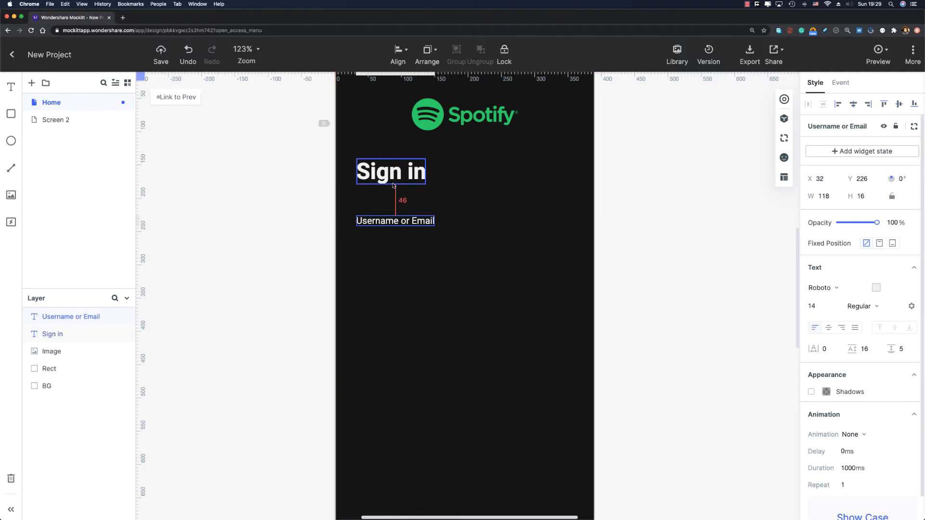
key("Up")
key("Up")
key("Up")
key("Up")
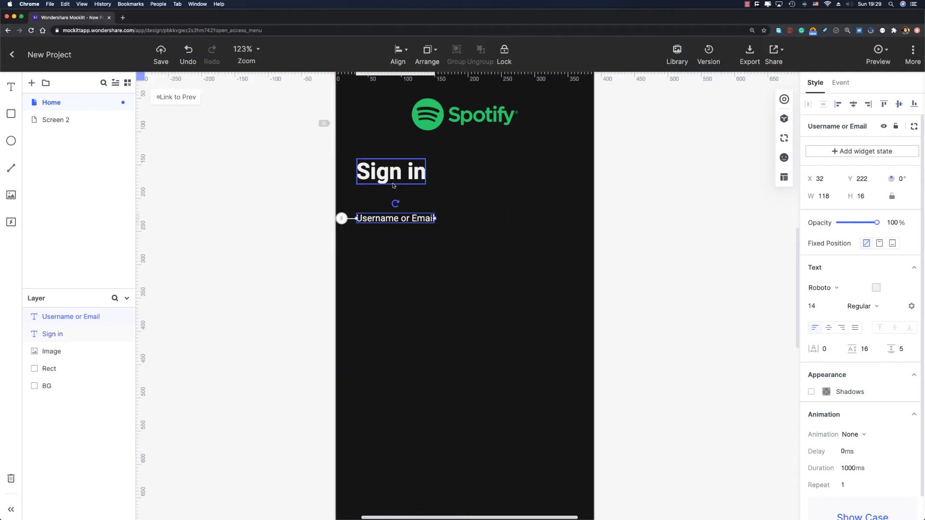
left_click(296, 241)
- Place a rectangle widget at X 32, Y 246, directly below the "Username or Email" label
scroll(478, 221, "up", 3)
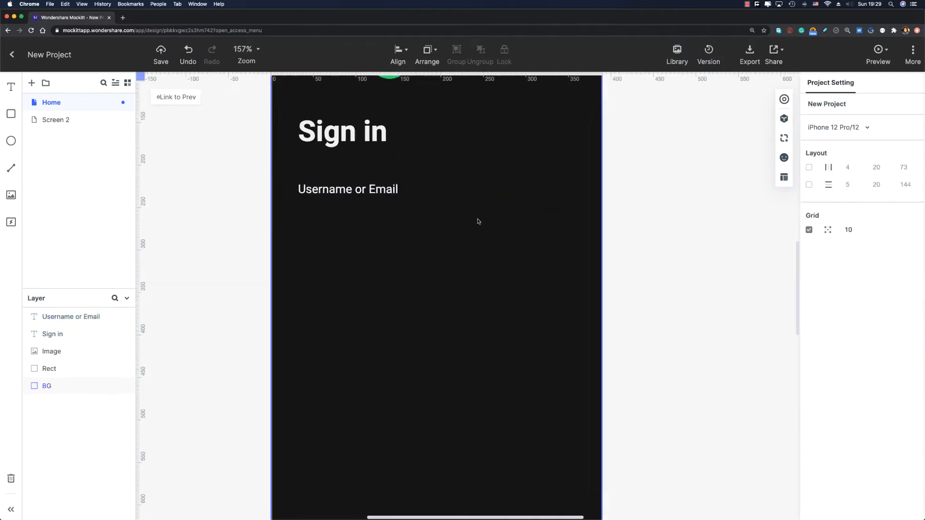
scroll(478, 222, "up", 1)
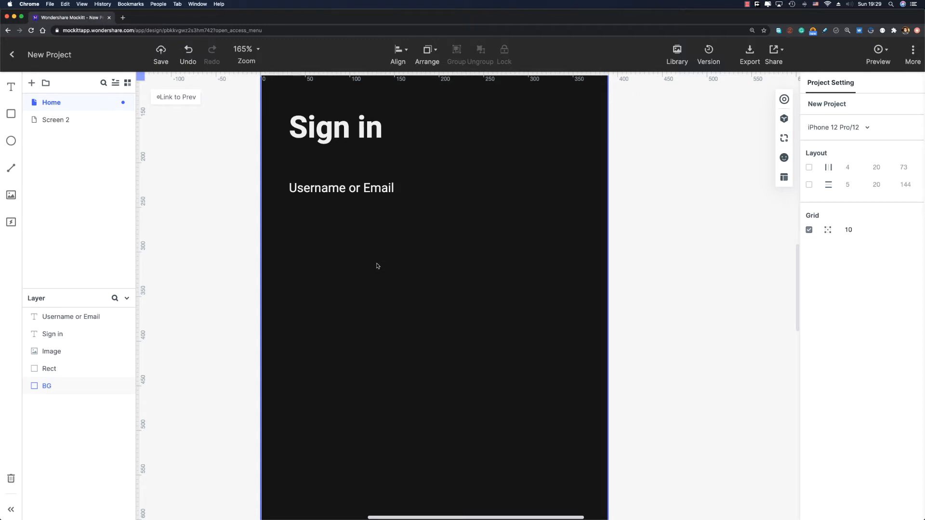
mouse_move(11, 113)
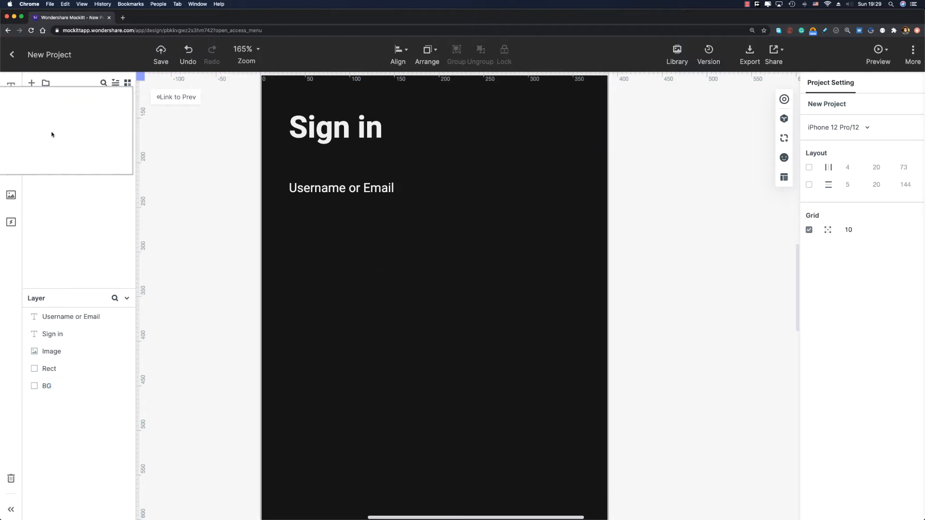
left_click_drag(52, 134, 375, 246)
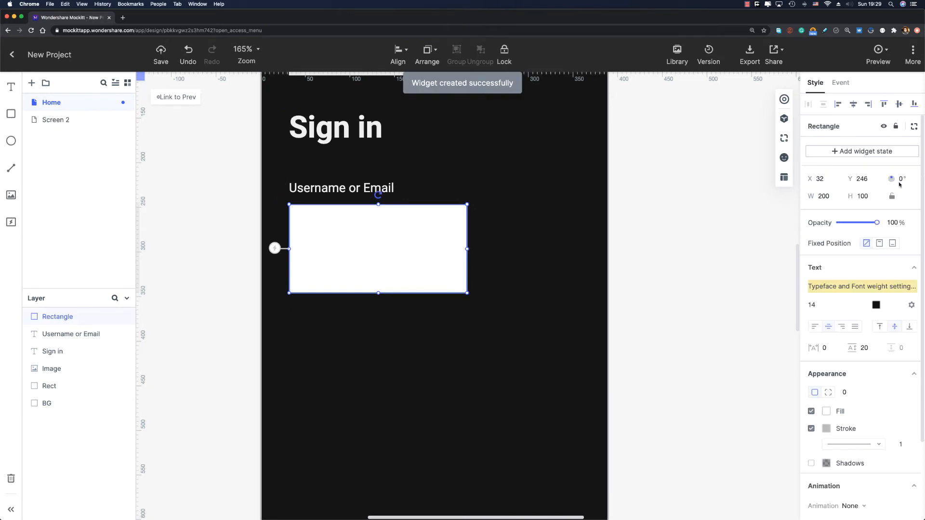
- Resize the rectangle below the "Username or Email" label to 326 wide by 68 high
left_click(824, 196)
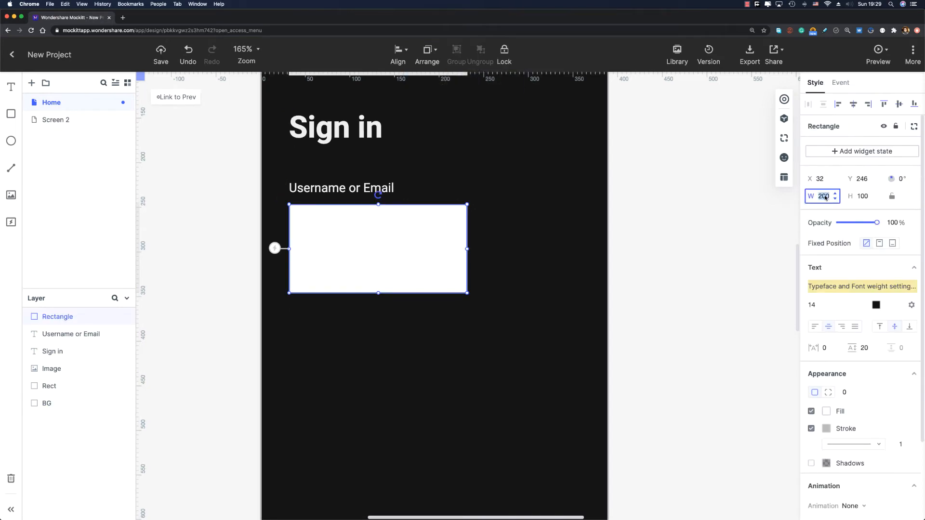
type("326")
key("Tab")
type("68")
key("Return")
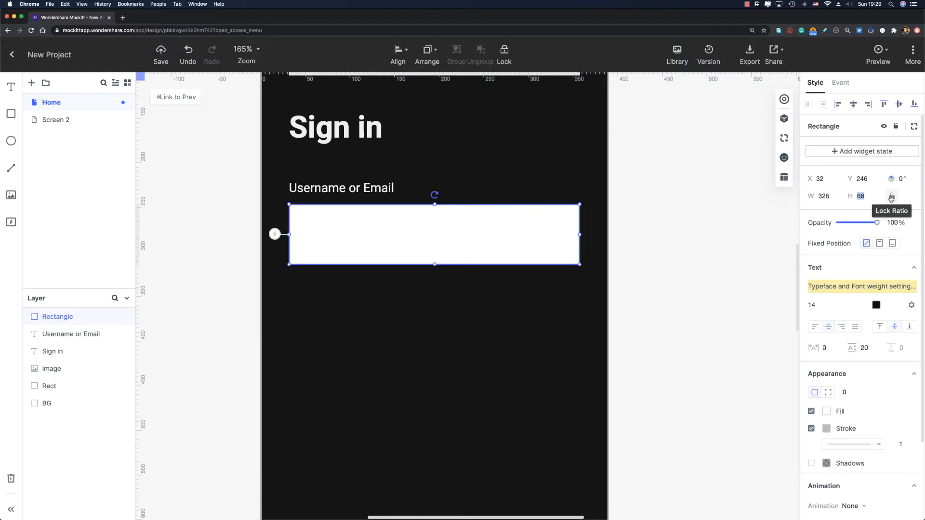
- Set the corner radius of the rectangle below the "Username or Email" label to 25 and turn off its stroke
left_click(846, 393)
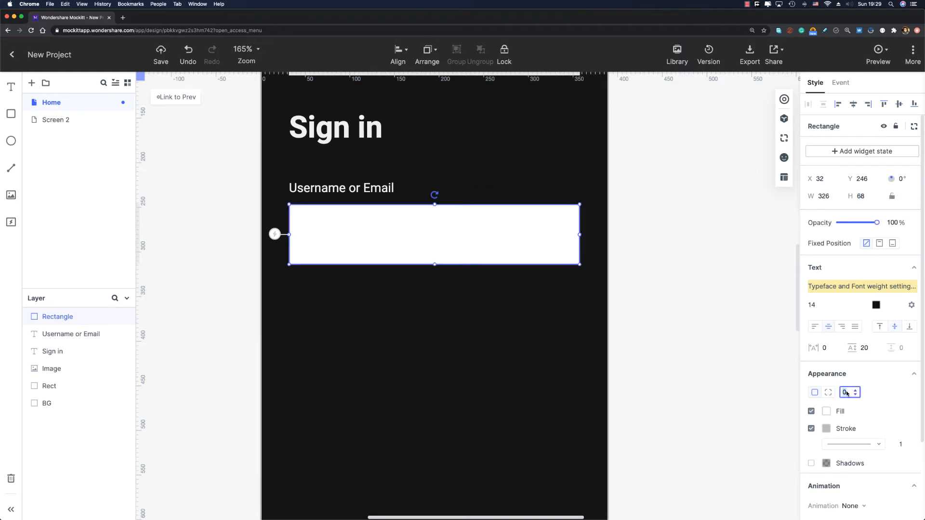
double_click(848, 392)
type("25")
key("Return")
left_click(810, 429)
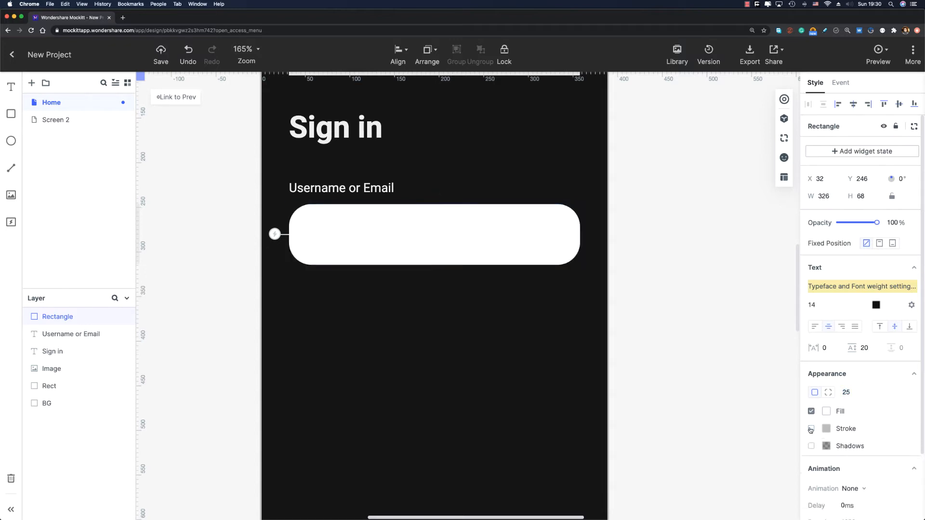
- Change the rounded rectangle's fill colour to hex 2D2D2D
left_click(826, 413)
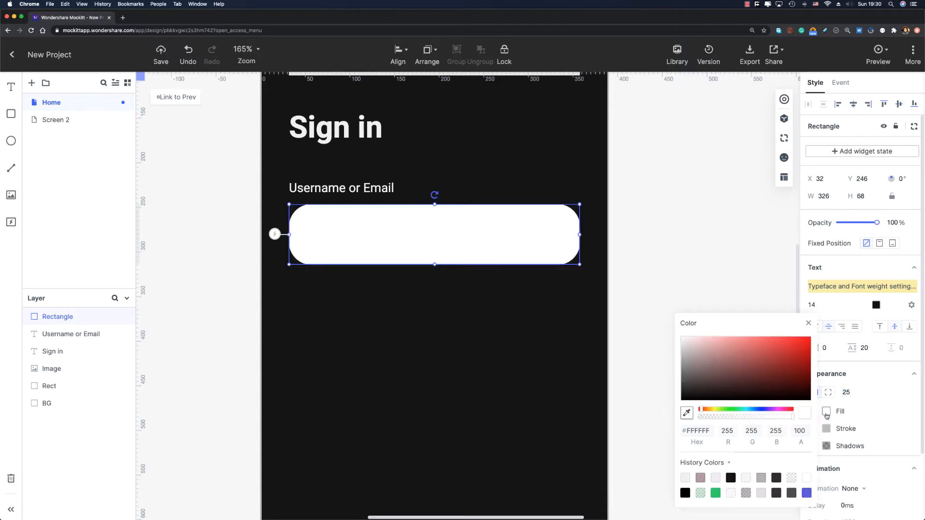
left_click(694, 430)
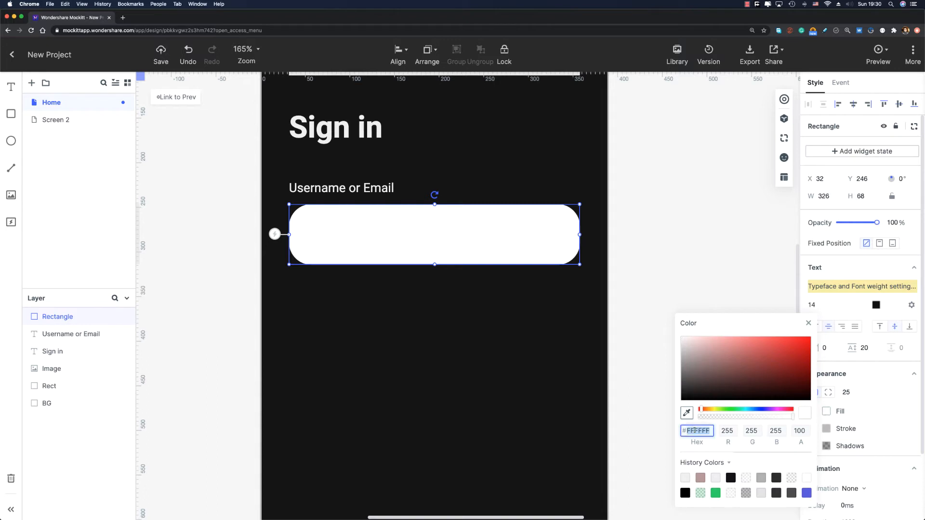
type("2D2D2D")
left_click(807, 325)
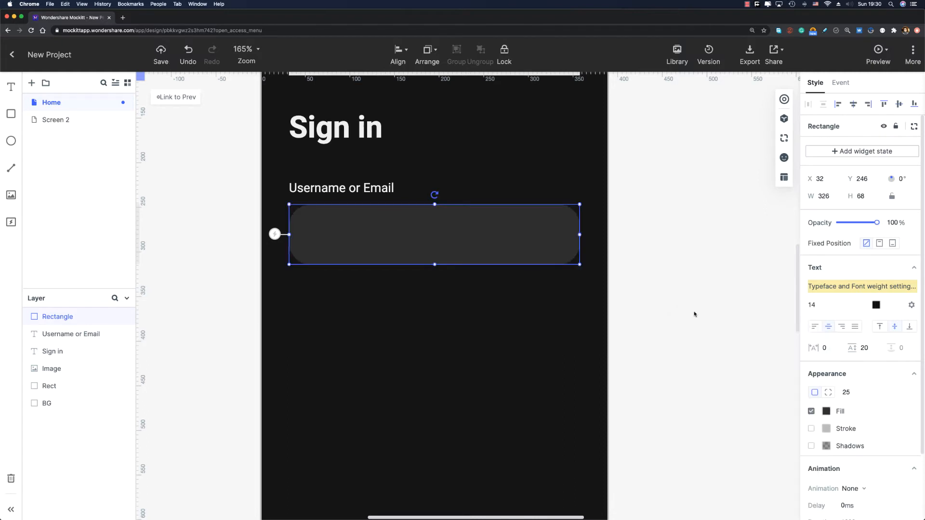
left_click(727, 299)
- Nudge the rounded rectangle up to Y 244, closer to the "Username or Email" label
left_click(457, 208)
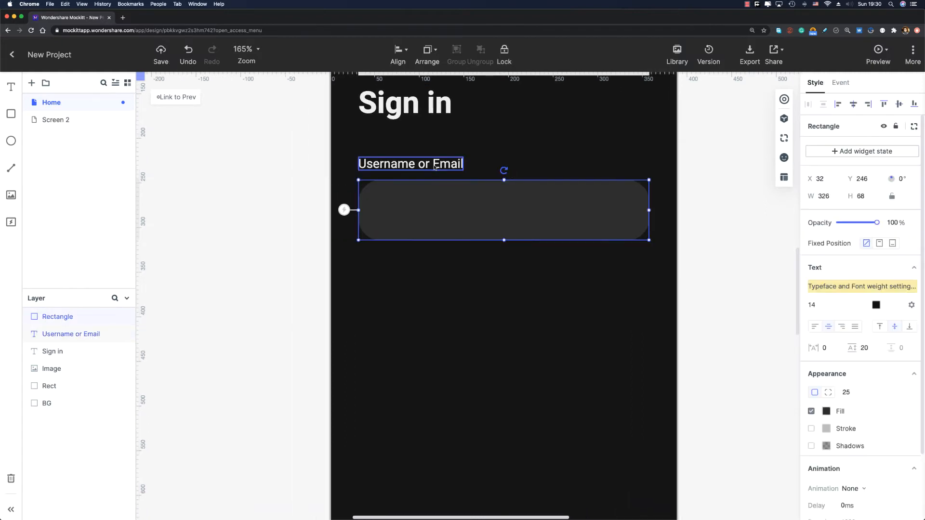
key("Up")
key("Up")
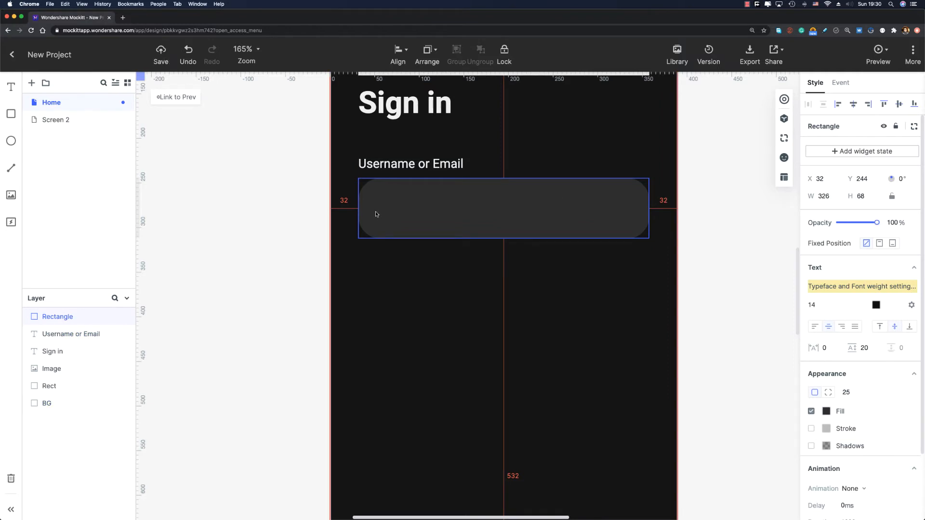
- Place an image widget over the rounded rectangle and resize it to 24 wide by 24 high
scroll(384, 220, "up", 2)
scroll(384, 220, "up", 2)
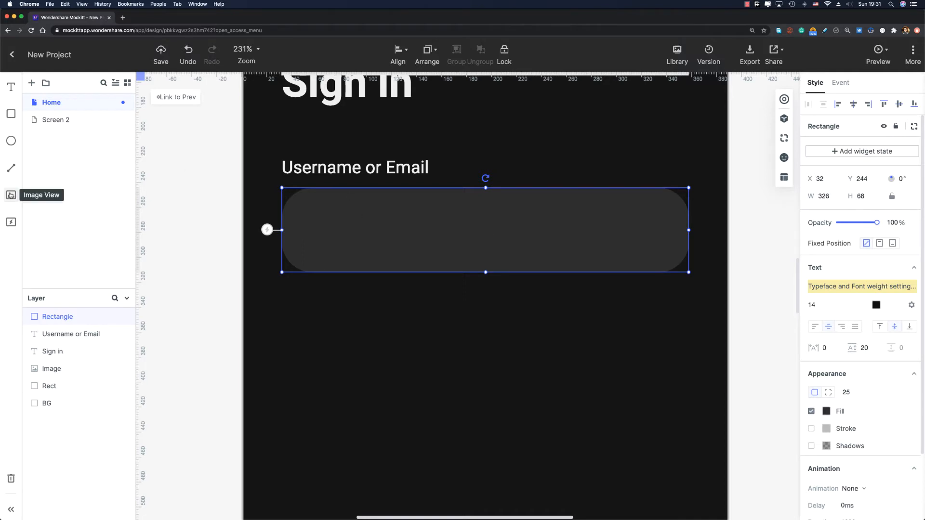
left_click_drag(11, 194, 417, 247)
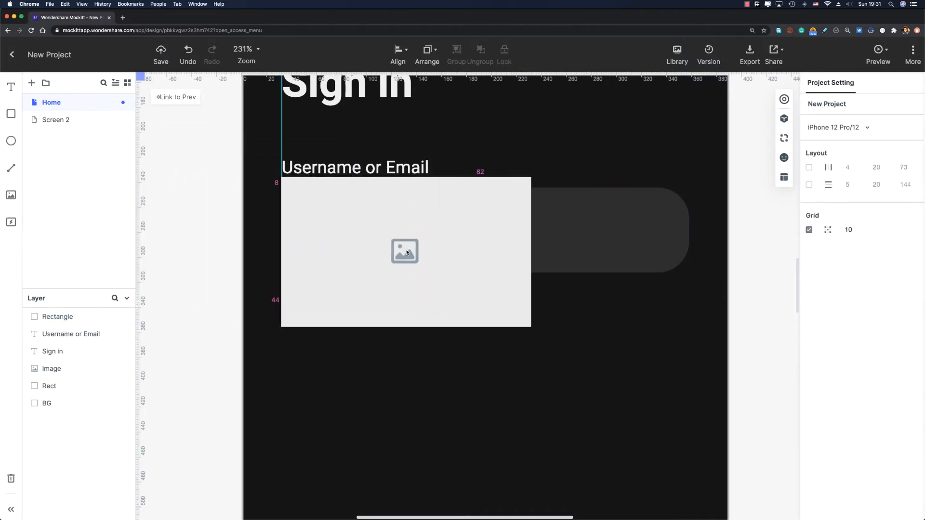
left_click(826, 197)
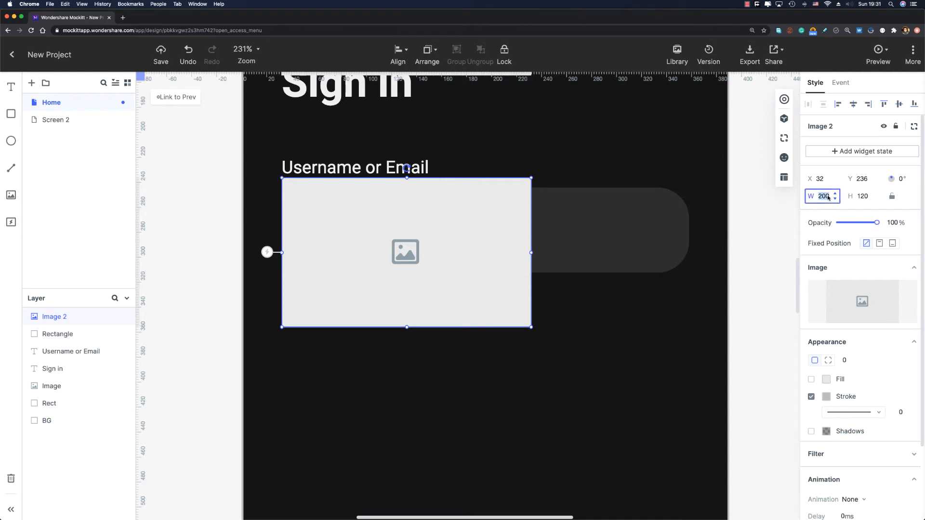
type("24")
key("Tab")
type("24")
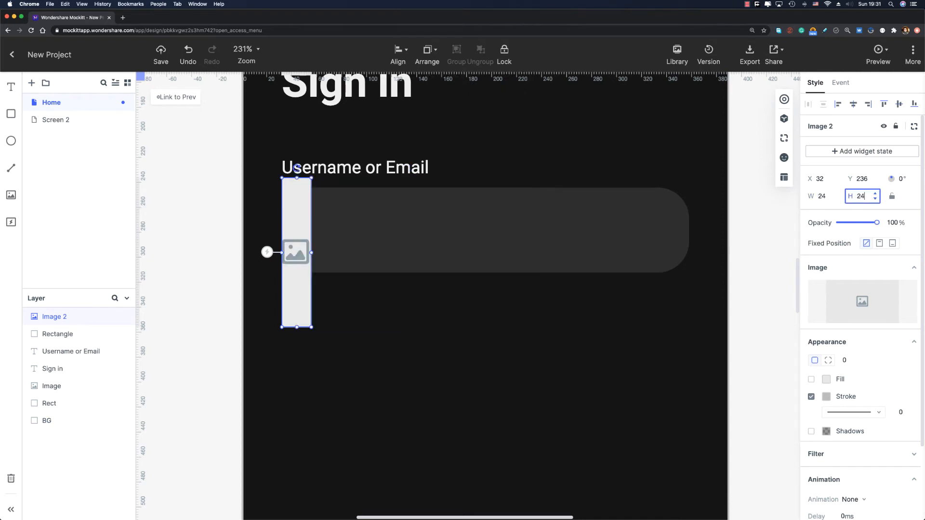
key("Return")
- Move the image widget to X 52, Y 266 inside the rounded rectangle and load the mail icon SVG from the library's Login folder
left_click_drag(299, 193, 324, 234)
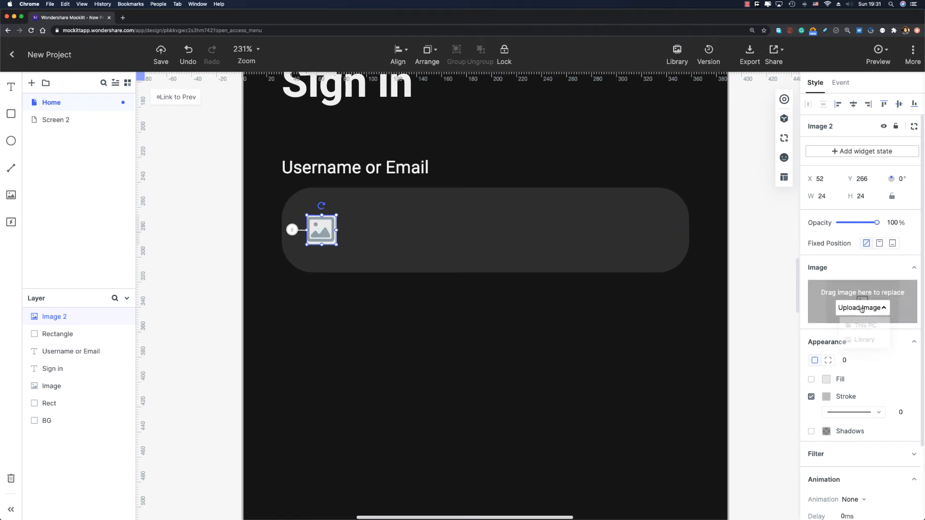
left_click(861, 307)
left_click(859, 341)
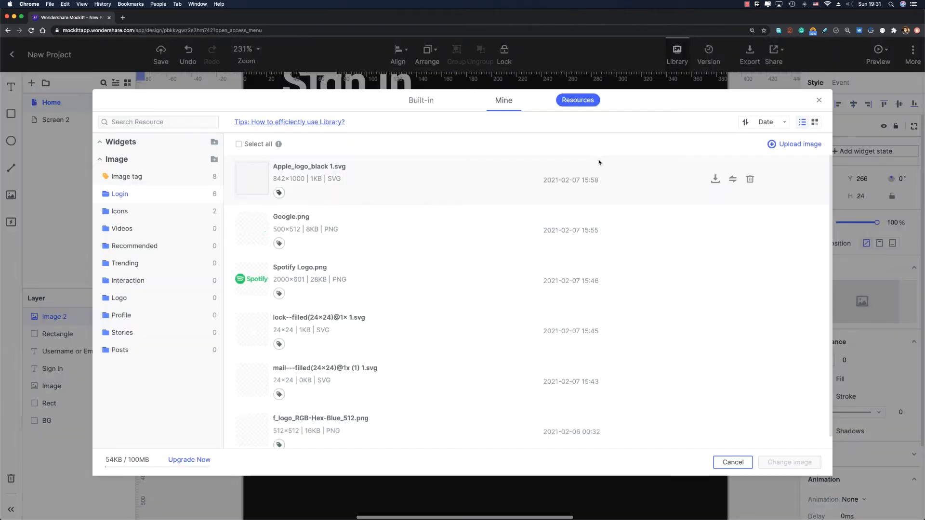
double_click(247, 377)
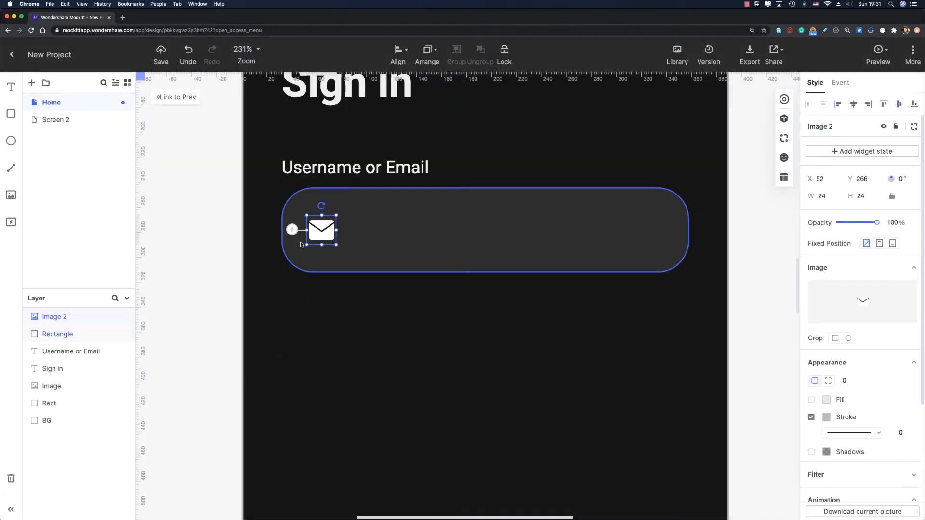
- Nudge the mail icon horizontally to X 56 within the rounded rectangle
key("alt")
key("Right")
key("Right")
key("Right")
key("Right")
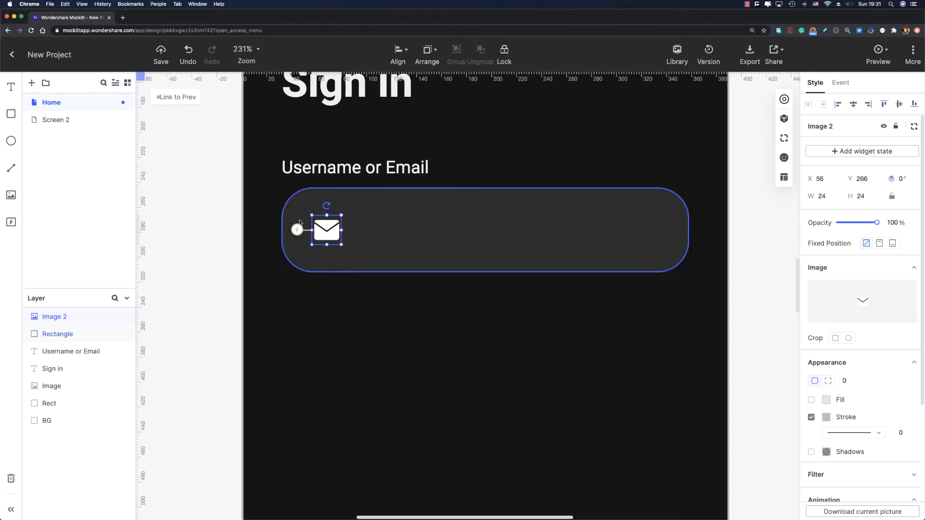
key("shift")
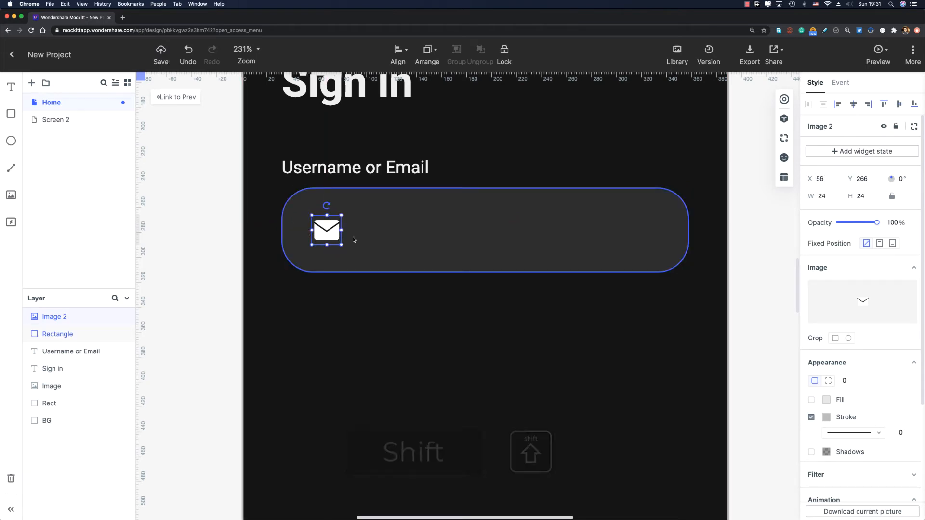
left_click(361, 238, "shift")
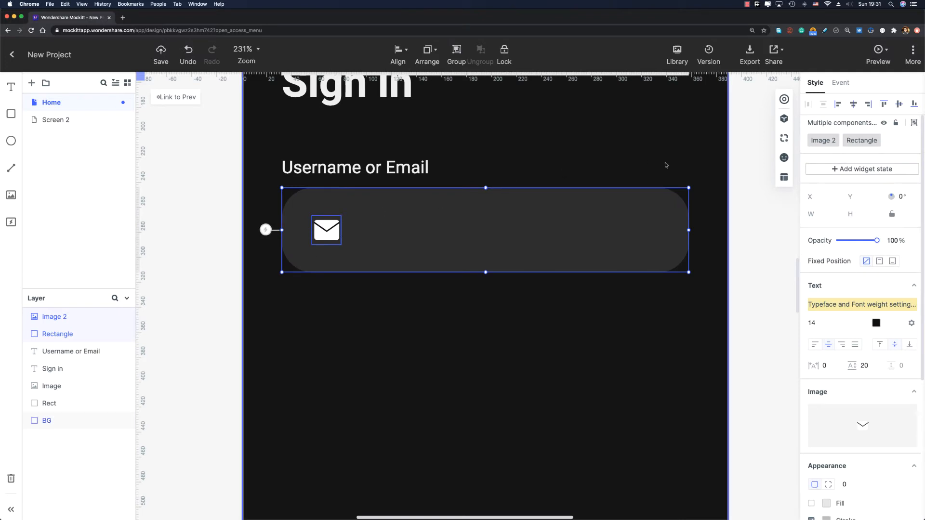
left_click(487, 322)
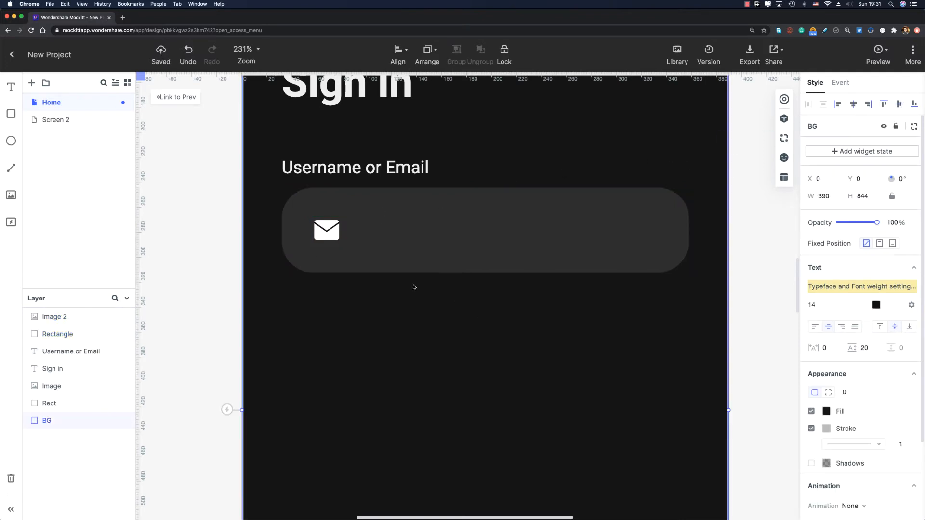
- Place a Text Area widget over the email field and turn off its fill and stroke
scroll(380, 232, "up", 2)
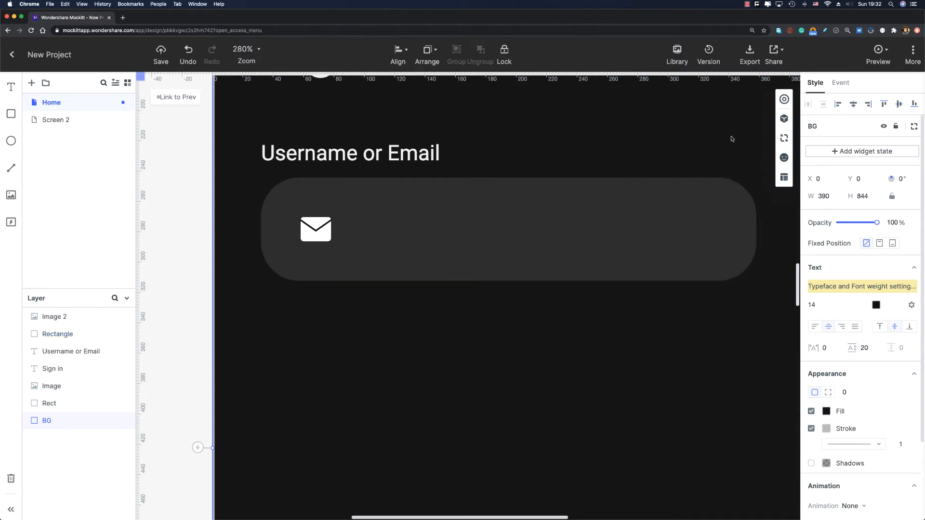
left_click(782, 118)
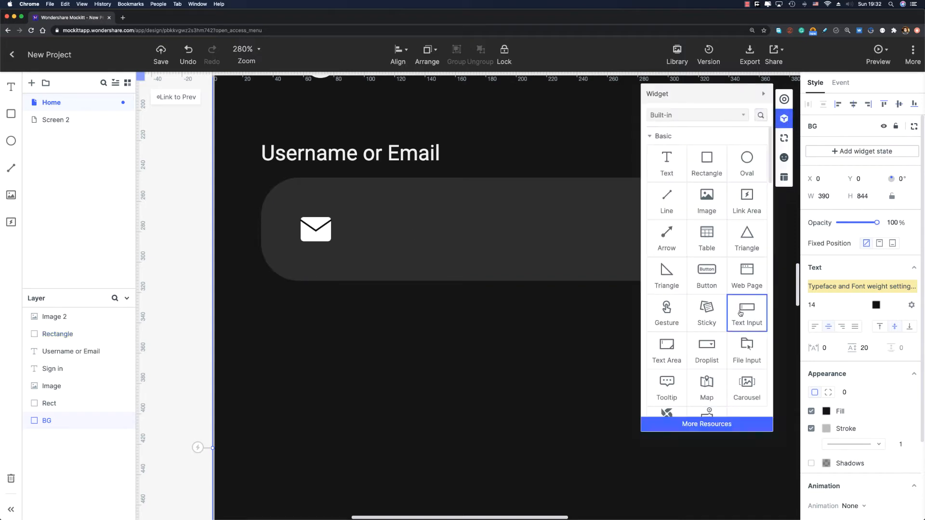
left_click_drag(748, 310, 427, 327)
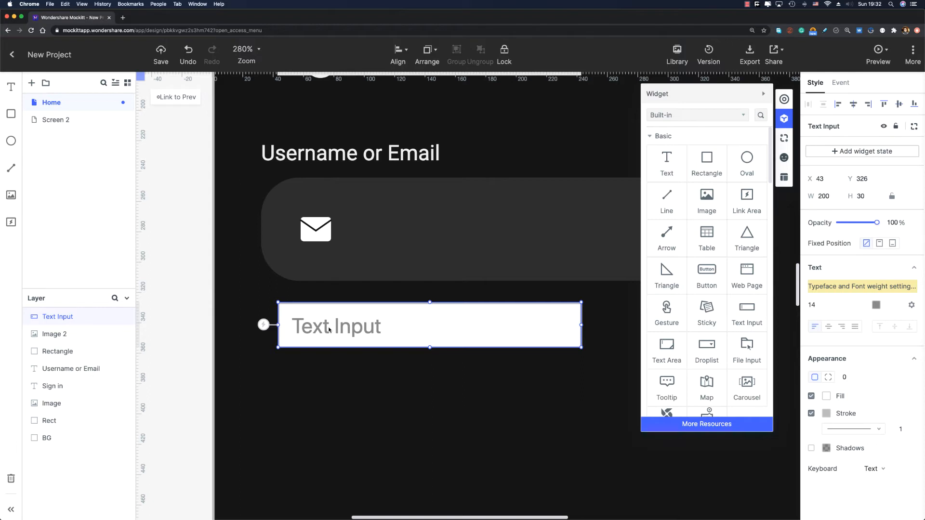
key("Delete")
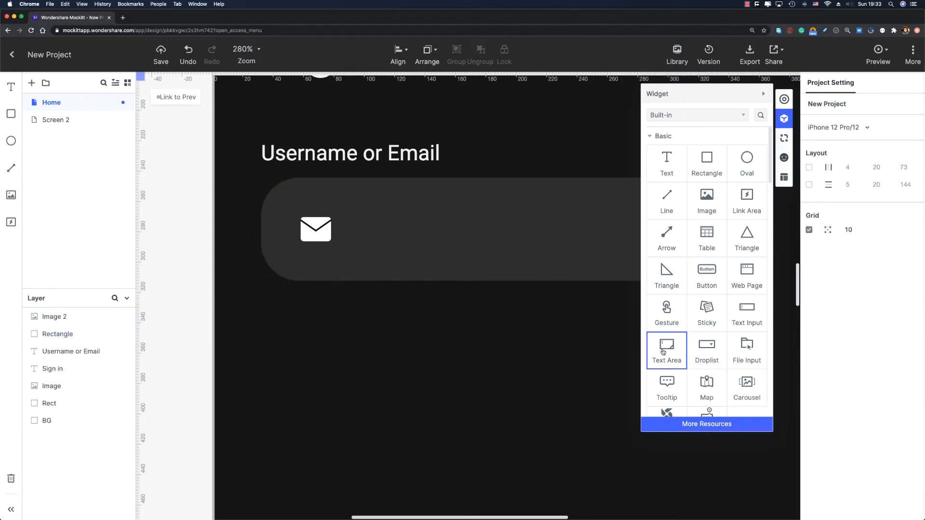
left_click_drag(663, 352, 458, 250)
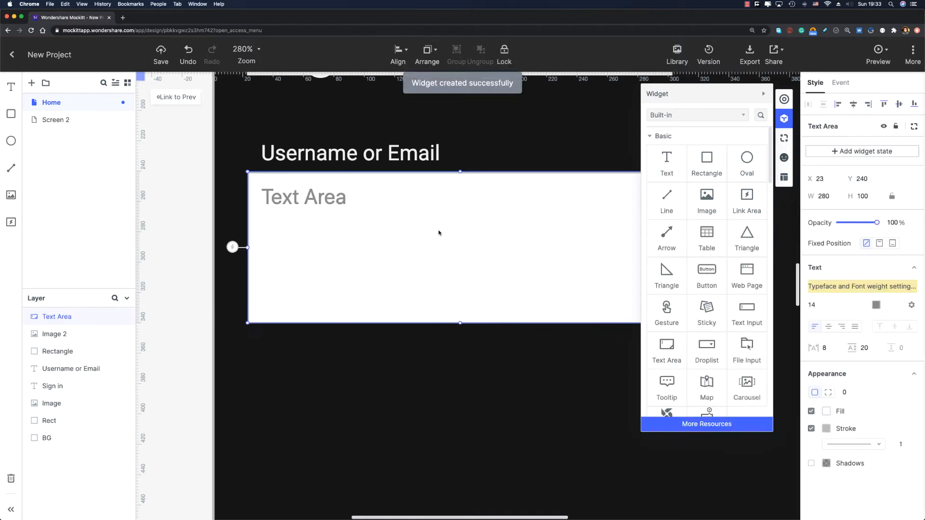
left_click(761, 93)
left_click(811, 412)
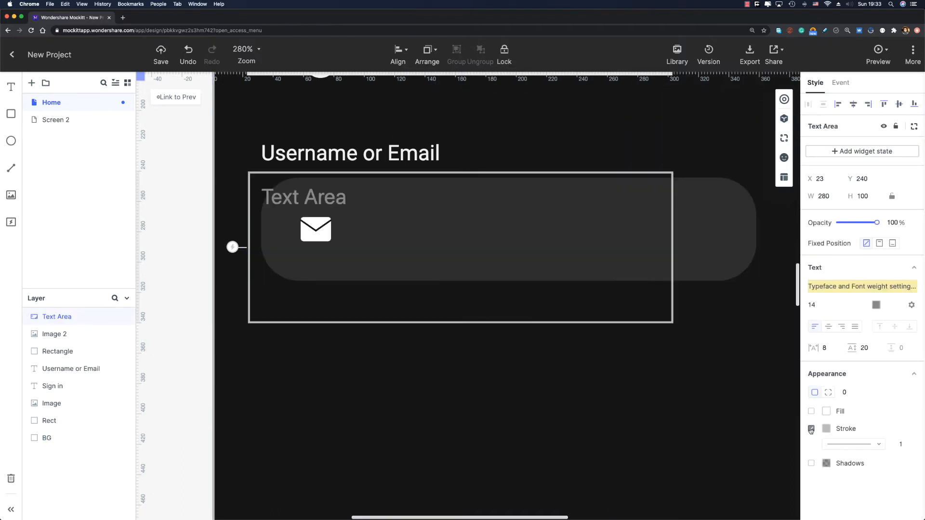
left_click(812, 429)
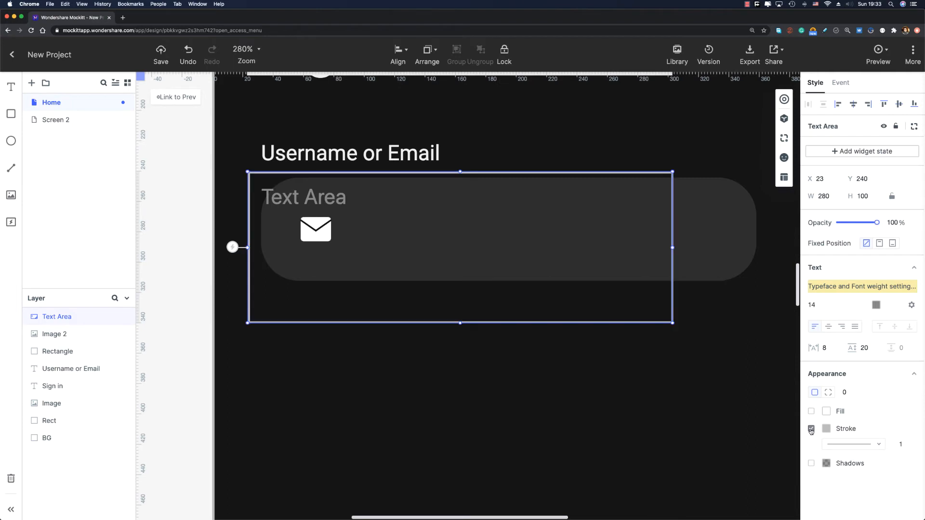
- Resize the text area to 257 wide by 33 high and move it to X 78, Y 262, beside the mail icon
left_click(824, 196)
type("25")
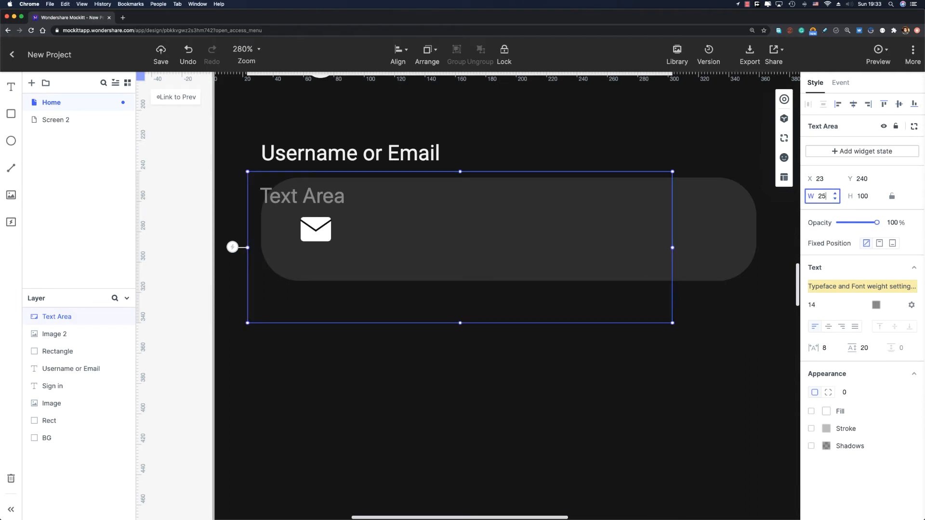
type("7")
key("Tab")
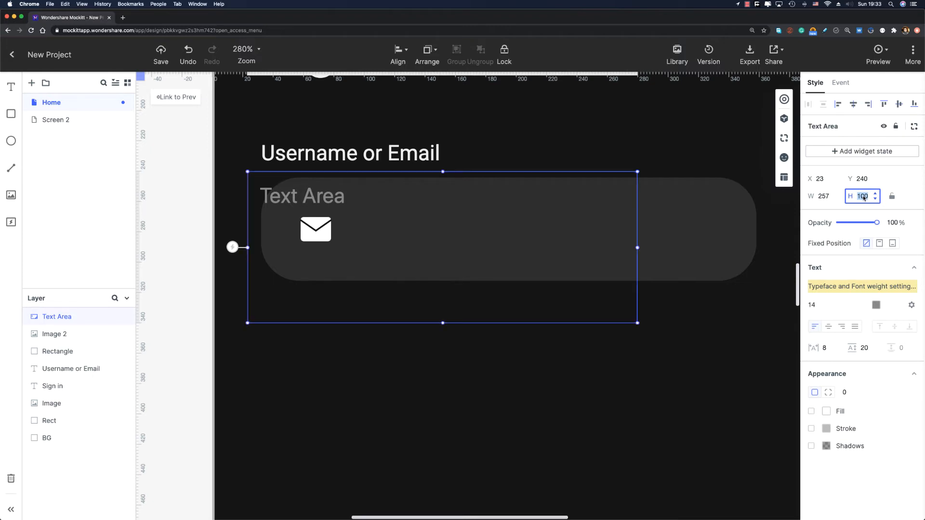
type("33")
key("Return")
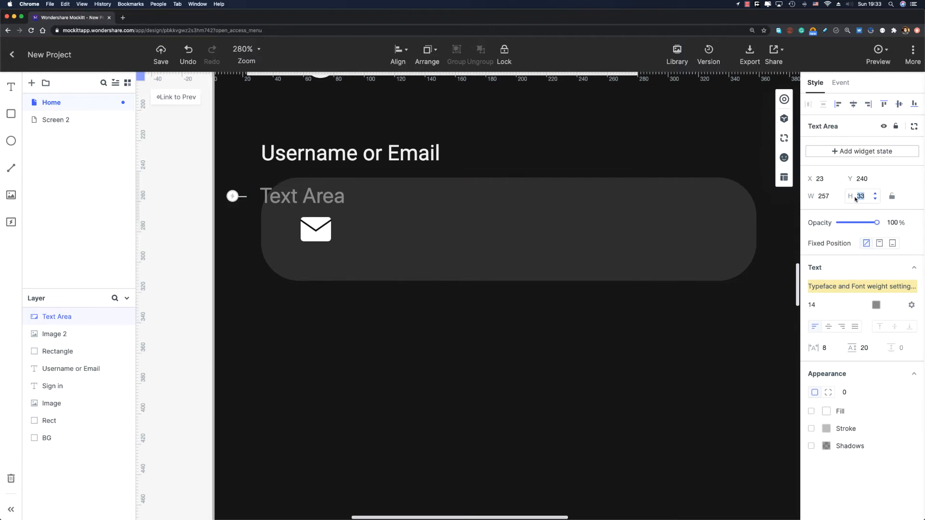
left_click_drag(275, 195, 359, 228)
scroll(399, 230, "left", 2)
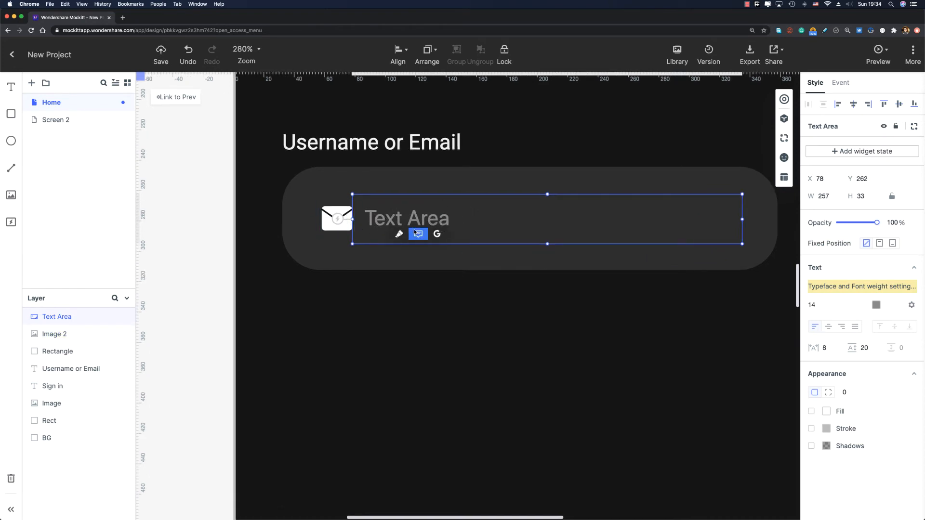
- Set the text area's font size to 16 and its text colour to hex EEEEEE
left_click(824, 307)
type("1")
key("Return")
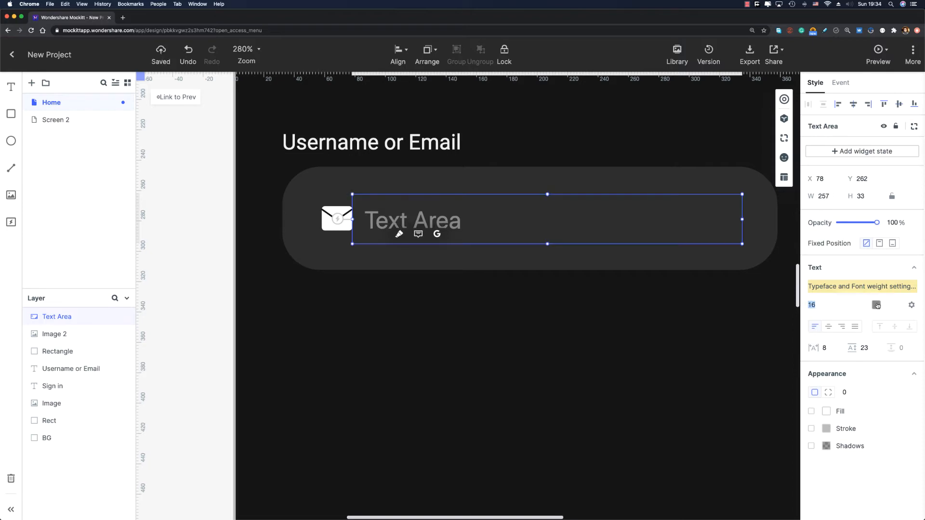
left_click(876, 305)
left_click(747, 347)
type("EEEEEE")
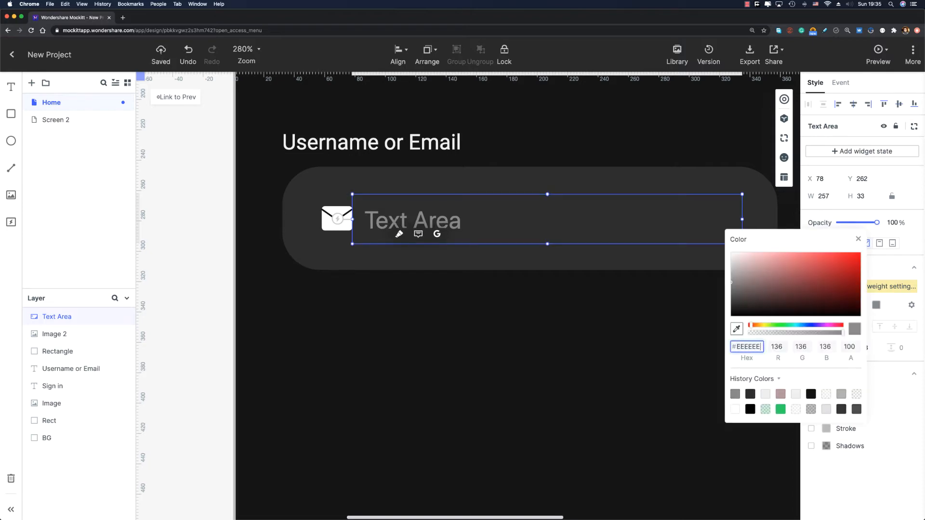
key("Return")
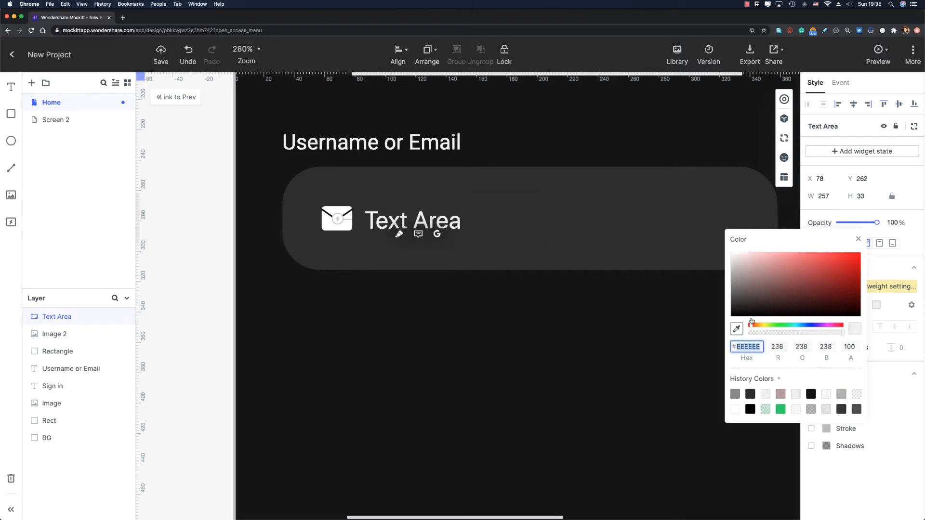
- Replace the text area's default text with "Enter your email"
left_click(436, 227)
double_click(431, 219)
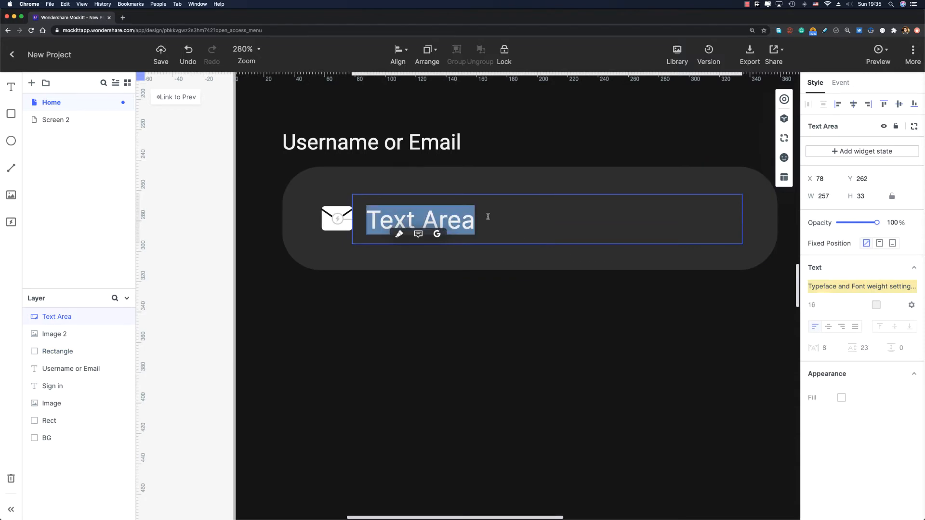
type("Enter")
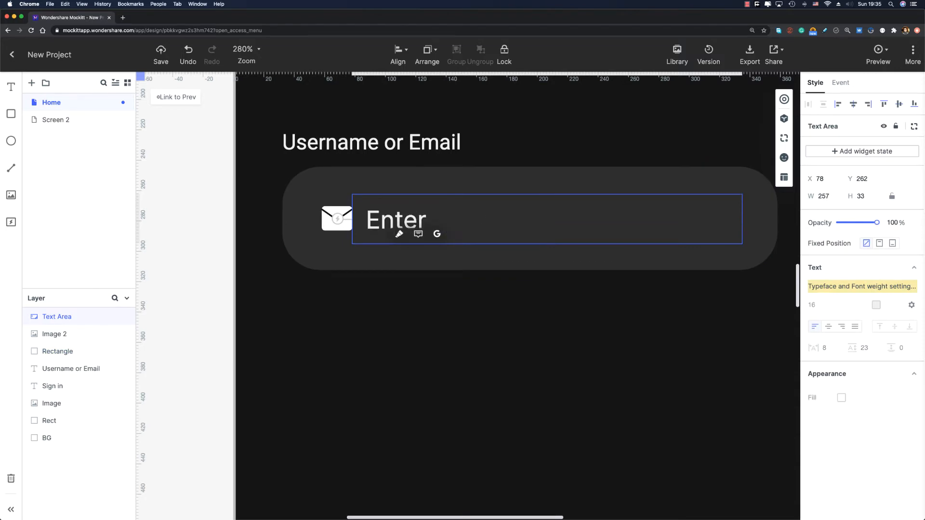
type(" your email")
left_click(427, 277)
scroll(427, 276, "down", 3)
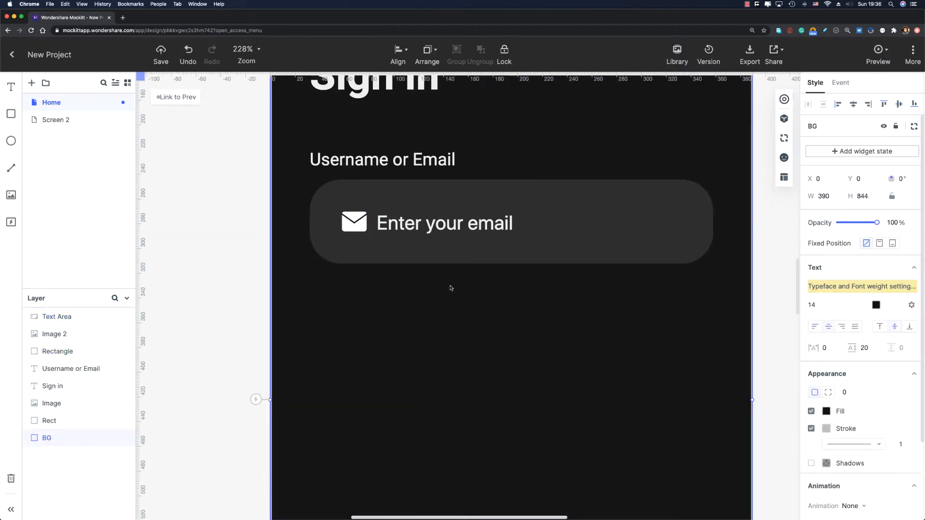
- Group the "Username or Email" label with its rounded field, mail icon and placeholder text area
scroll(444, 299, "down", 1)
left_click(457, 213, "shift")
left_click(343, 212, "shift")
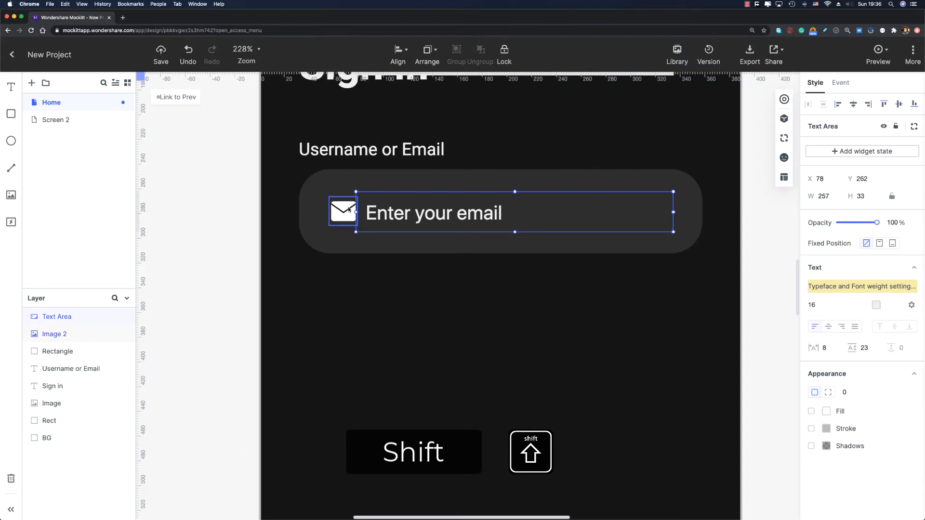
left_click(329, 153, "shift")
key("super+g")
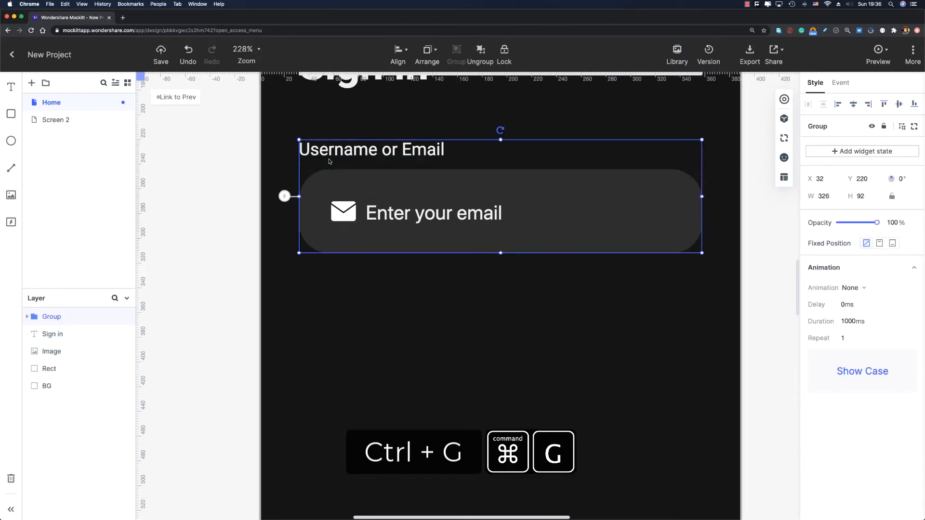
- Rename the new email field group as Username
double_click(70, 322)
type("User")
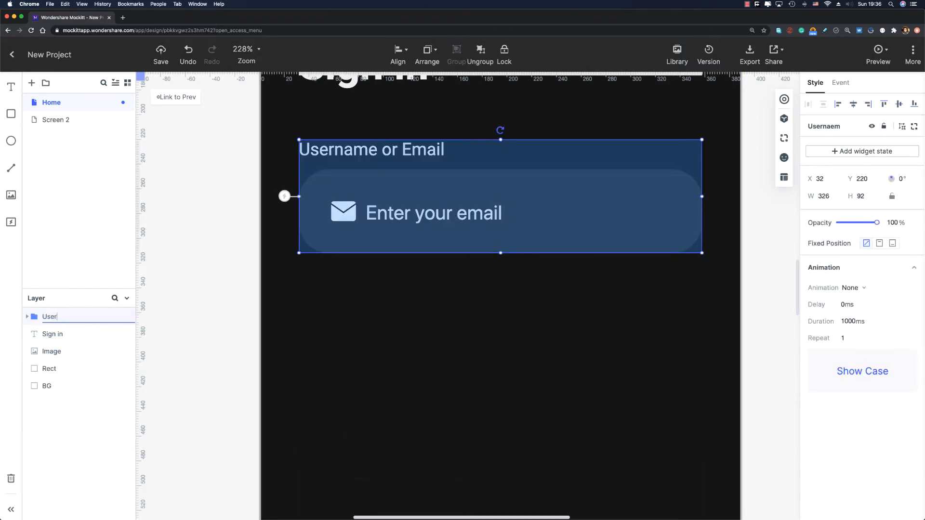
type("name")
key("Return")
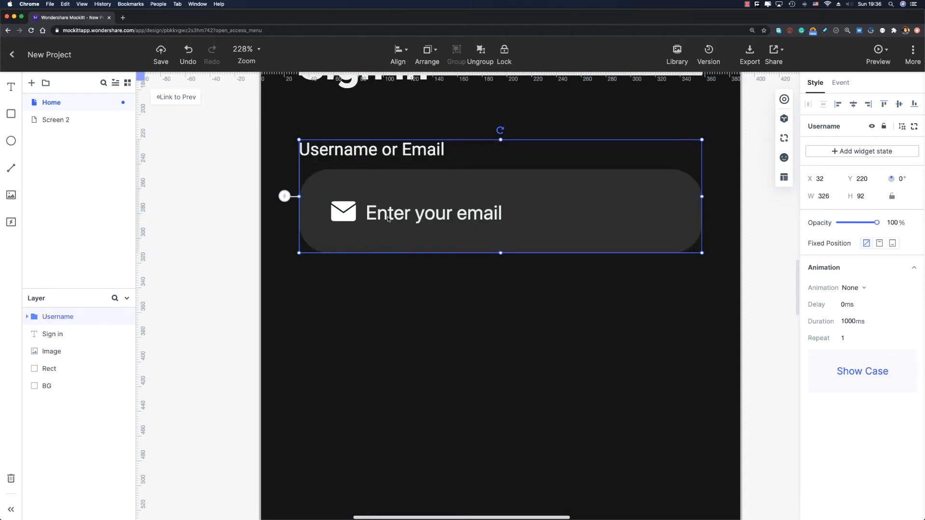
- Duplicate the Username group and rename the copy as Password
key("super+d")
double_click(87, 317)
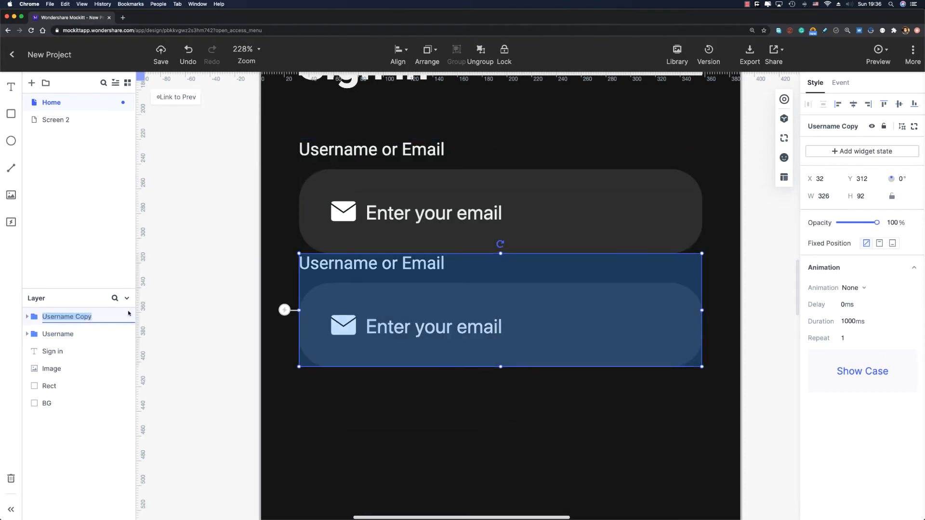
type("Passwo")
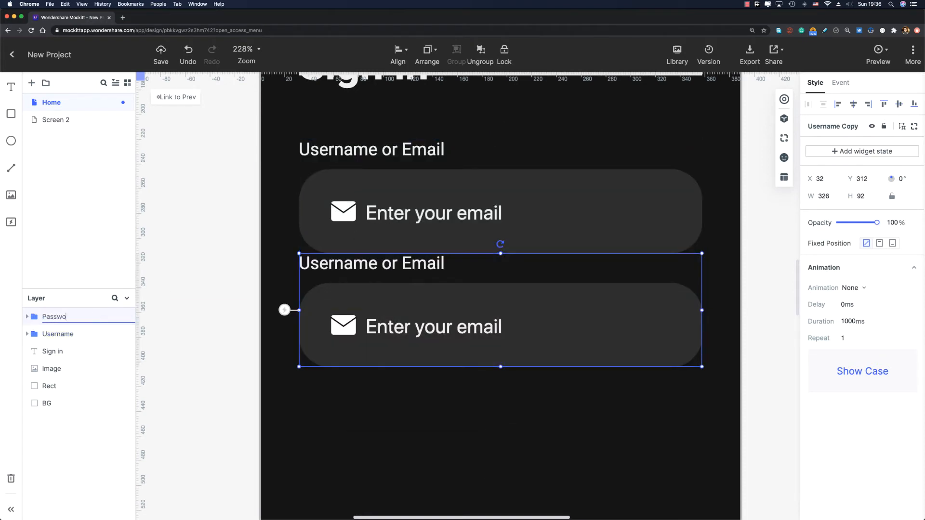
type("rd")
- Move the Password group down to Y 336, leaving a gap below the email field
left_click_drag(377, 312, 378, 326)
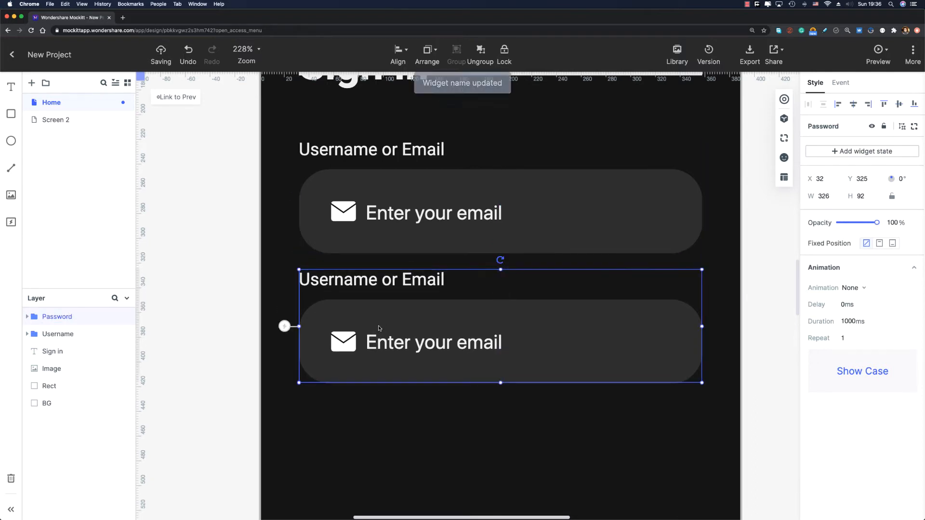
key("shift+Down")
key("Down")
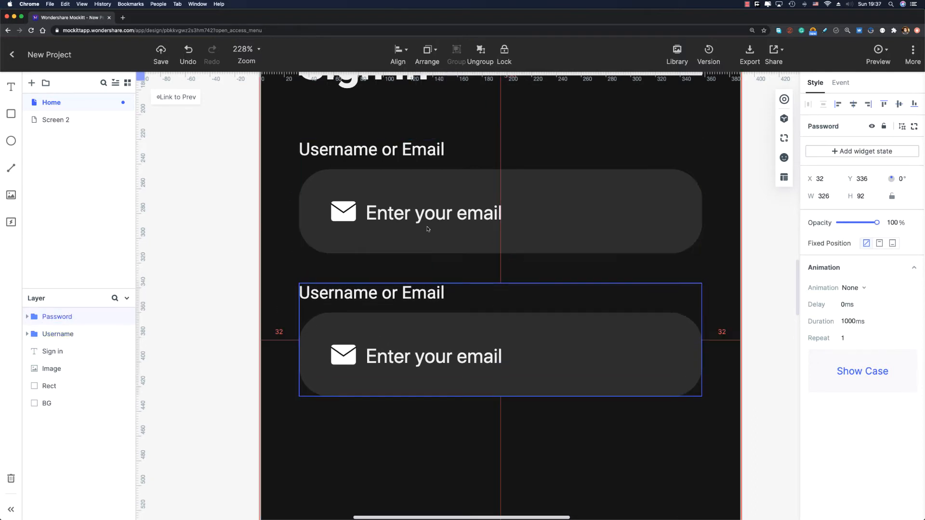
- Change the label text above the second field to "Password"
double_click(344, 293)
double_click(345, 292)
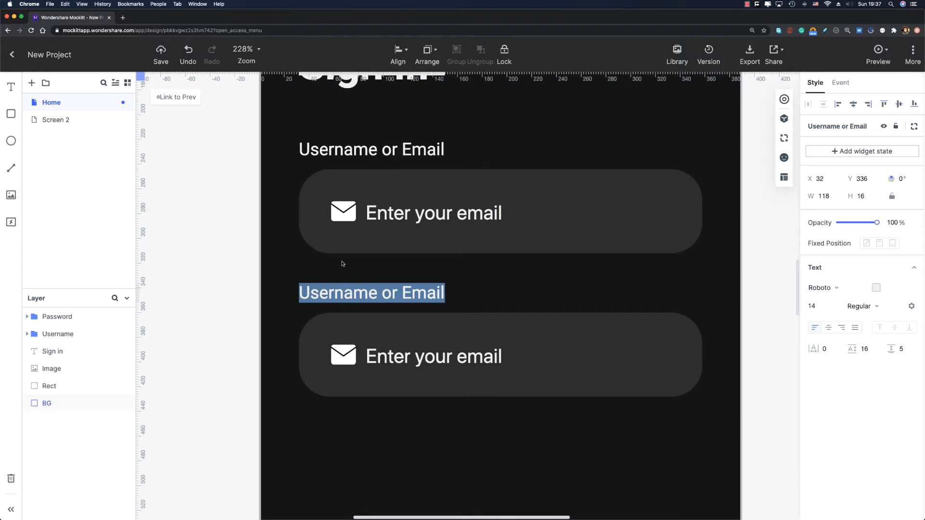
type("Passw")
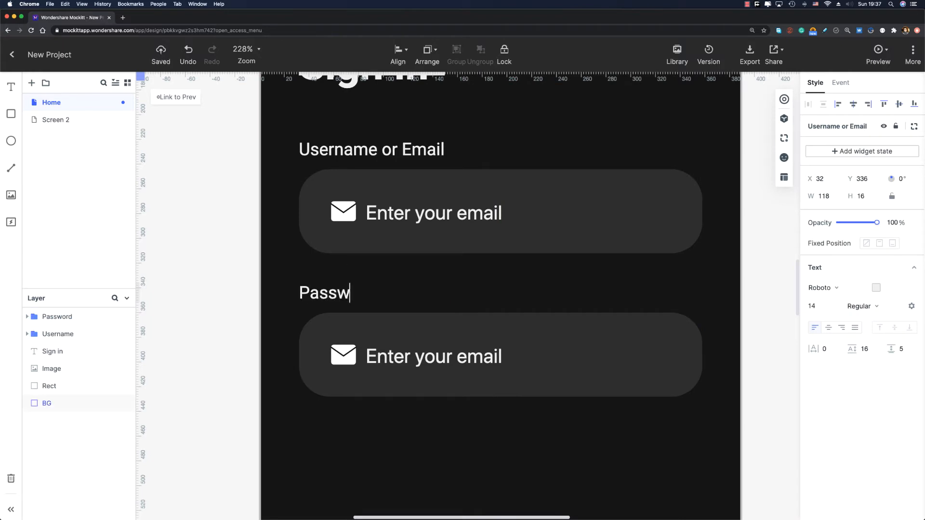
type("ord")
- Replace the placeholder text inside the second field with "Password"
double_click(367, 361)
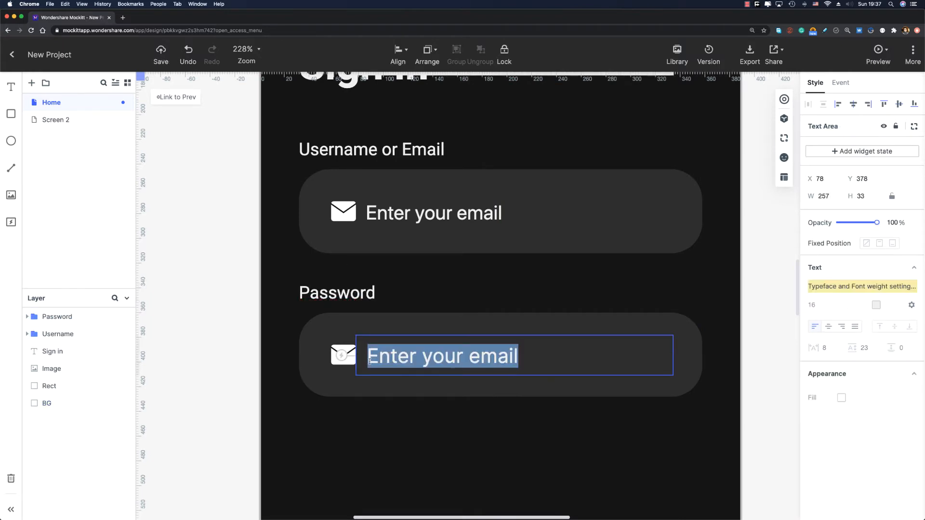
type("Password")
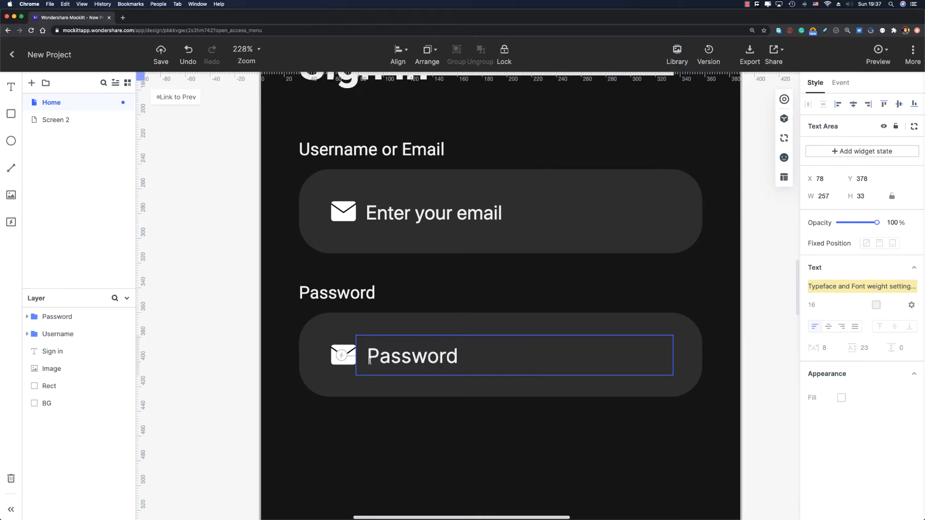
left_click(343, 460)
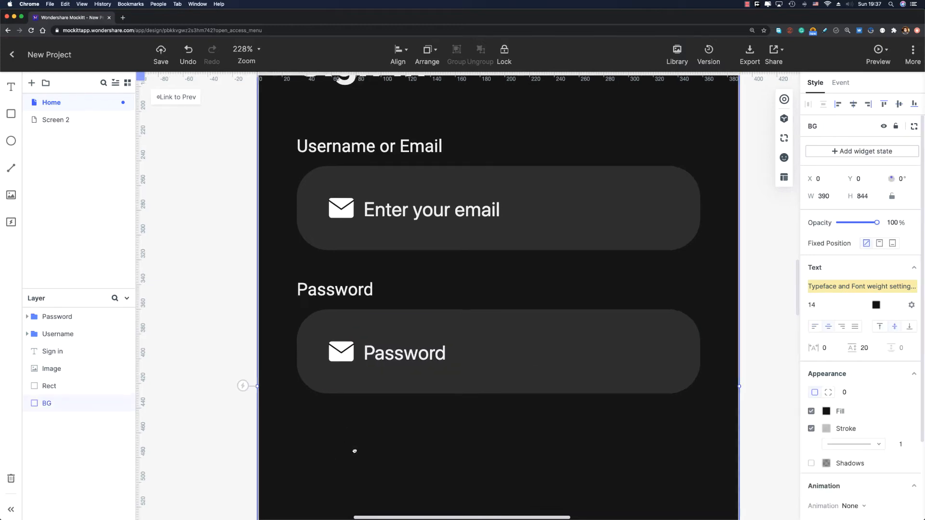
scroll(332, 414, "down", 3)
left_click(303, 288)
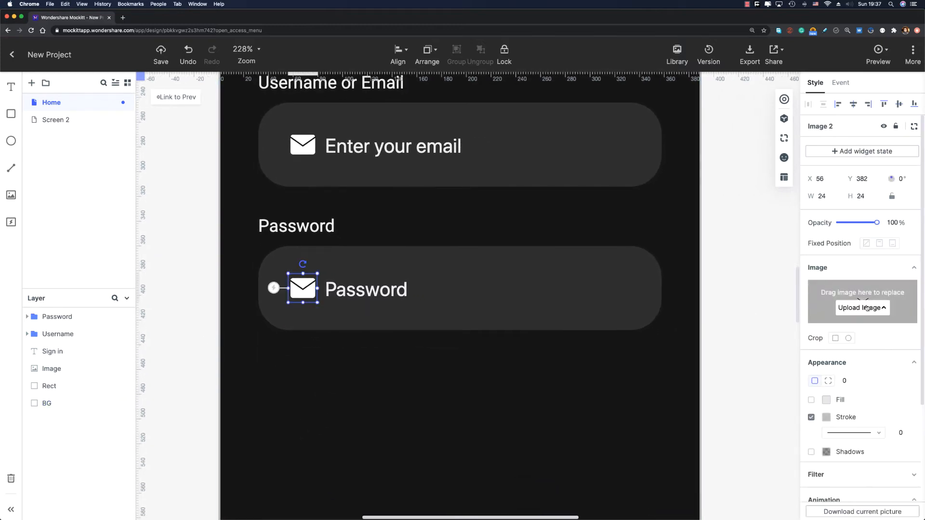
left_click(862, 307)
left_click(861, 341)
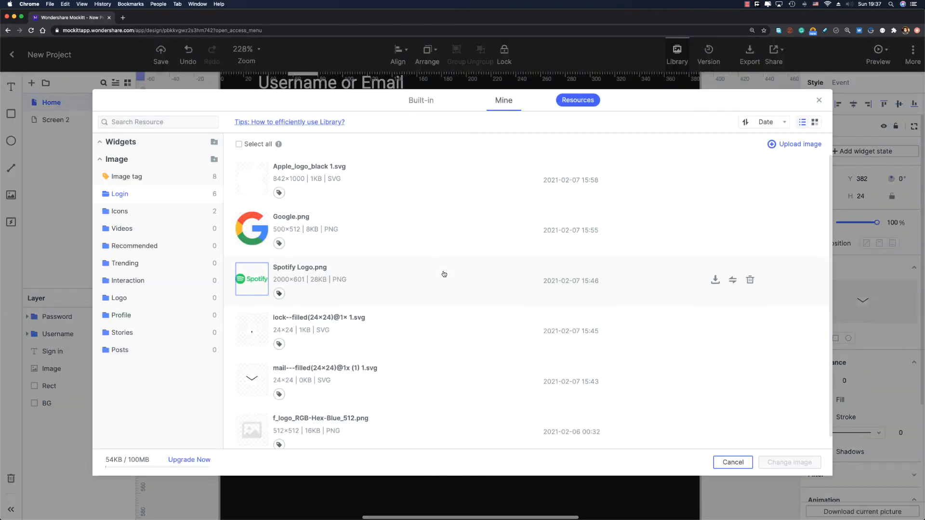
left_click(253, 331)
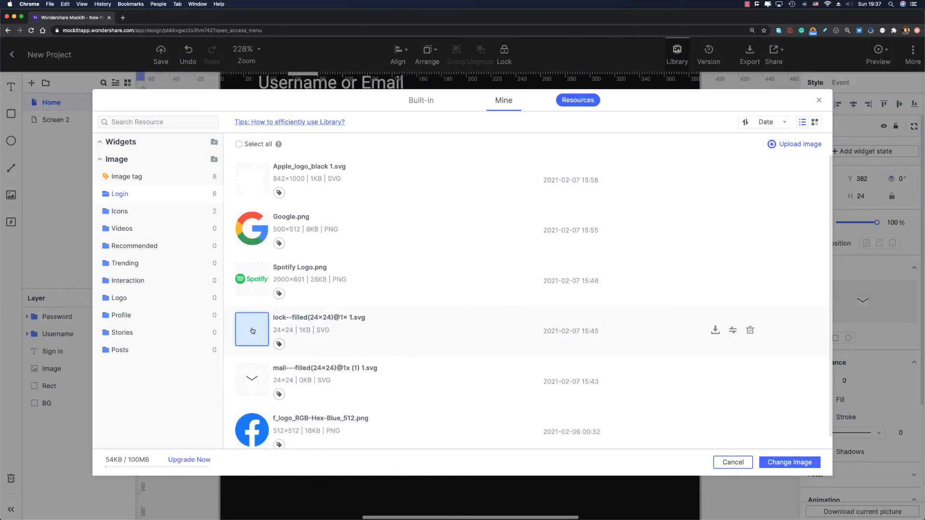
double_click(252, 331)
- Copy and paste the Password label and place the copy below the password field at X 32, Y 452
scroll(354, 332, "down", 2)
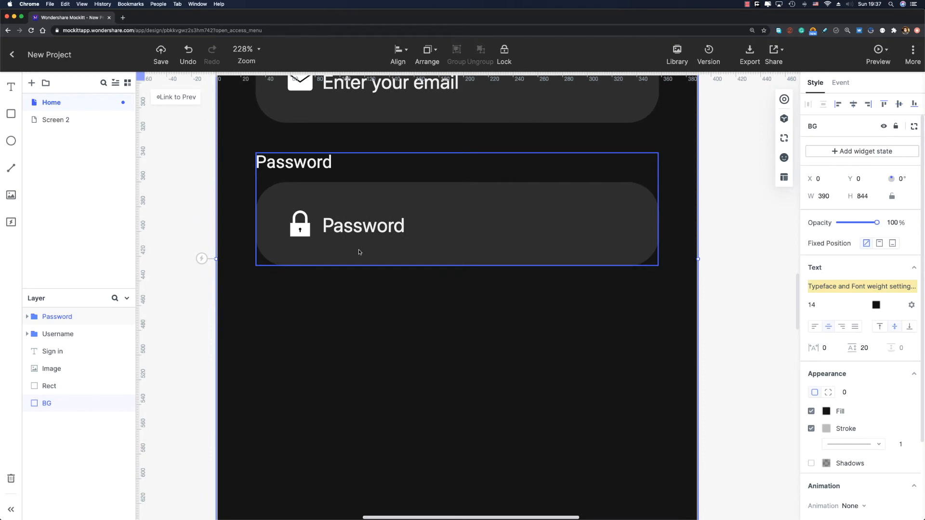
scroll(399, 318, "up", 5)
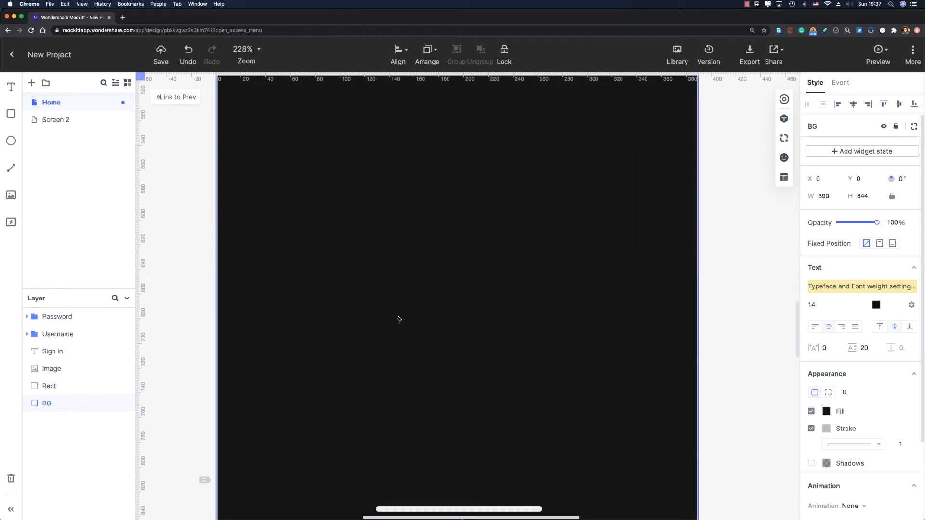
left_click_drag(399, 318, 448, 297)
scroll(449, 296, "down", 3)
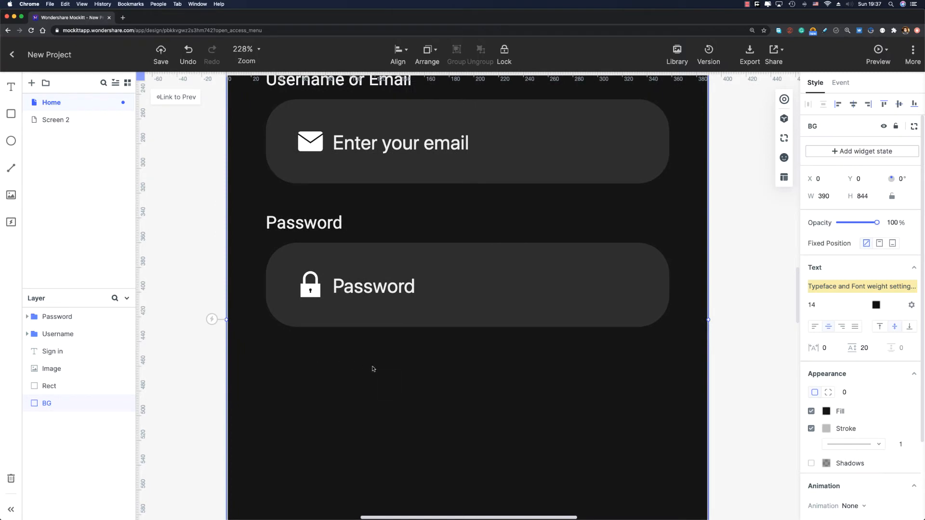
left_click(297, 222)
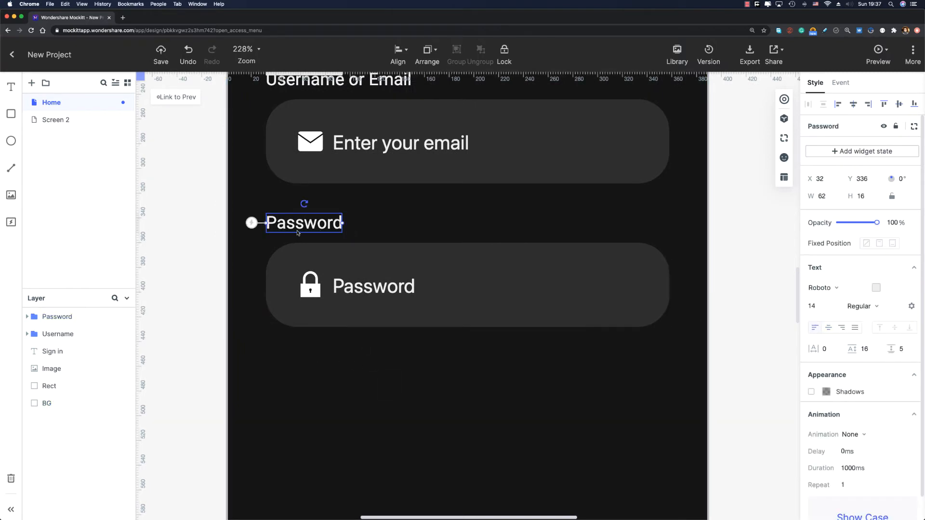
left_click(313, 362)
key("super+c")
key("super+v")
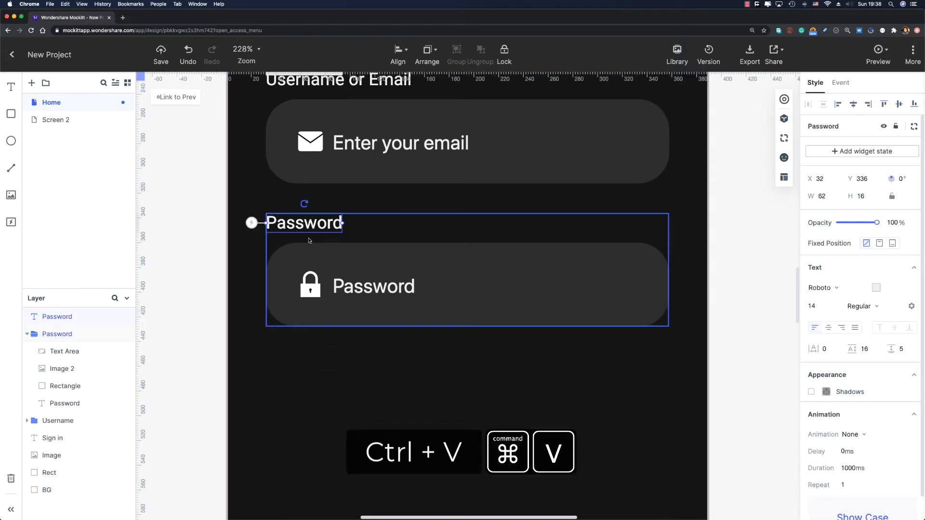
left_click_drag(313, 228, 312, 371)
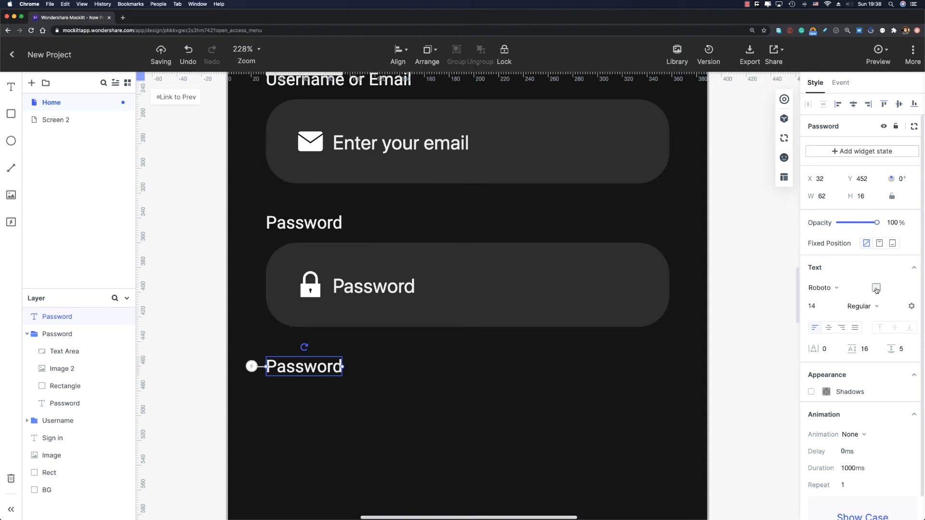
- Set the copied label's text colour to hex 15BDFF
left_click(876, 288)
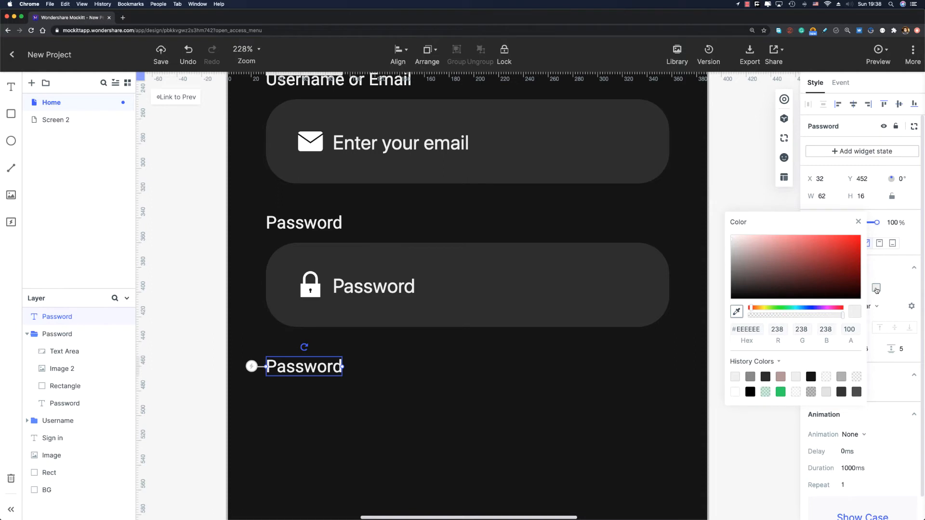
left_click(746, 329)
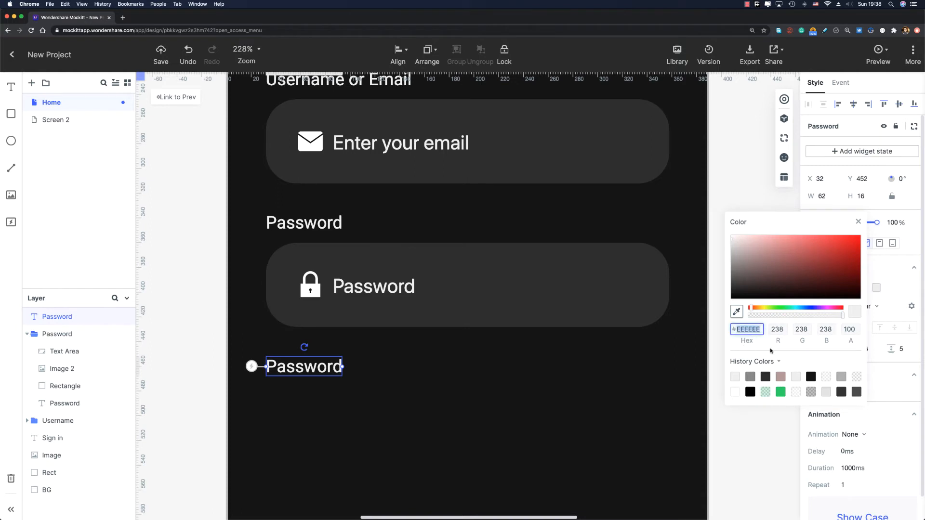
type("15BDFF")
key("Return")
- Change the blue label's text to "Forgot password?"
left_click(297, 374)
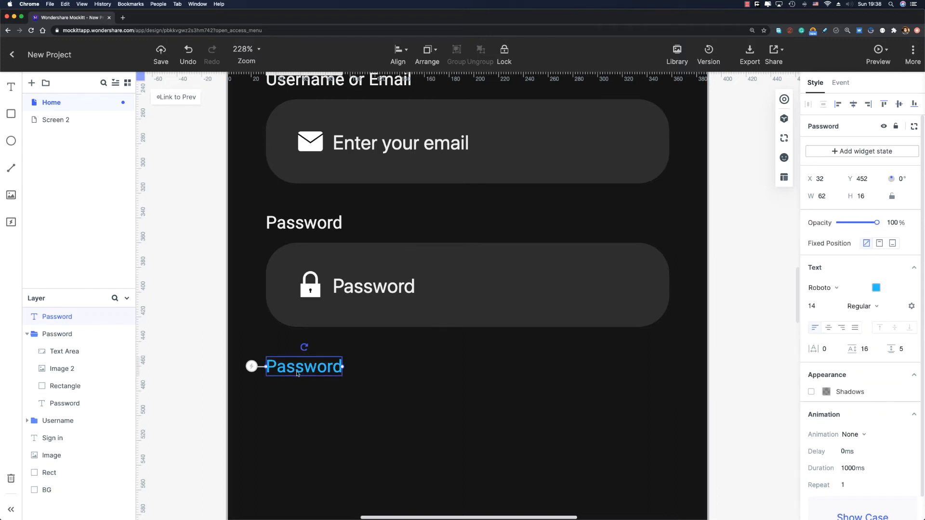
double_click(297, 374)
type("Forg")
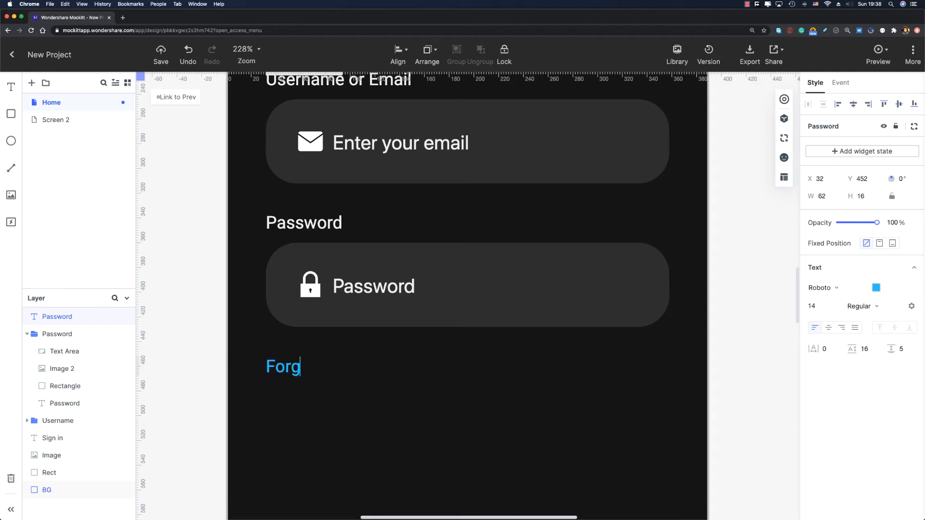
type("ot password?")
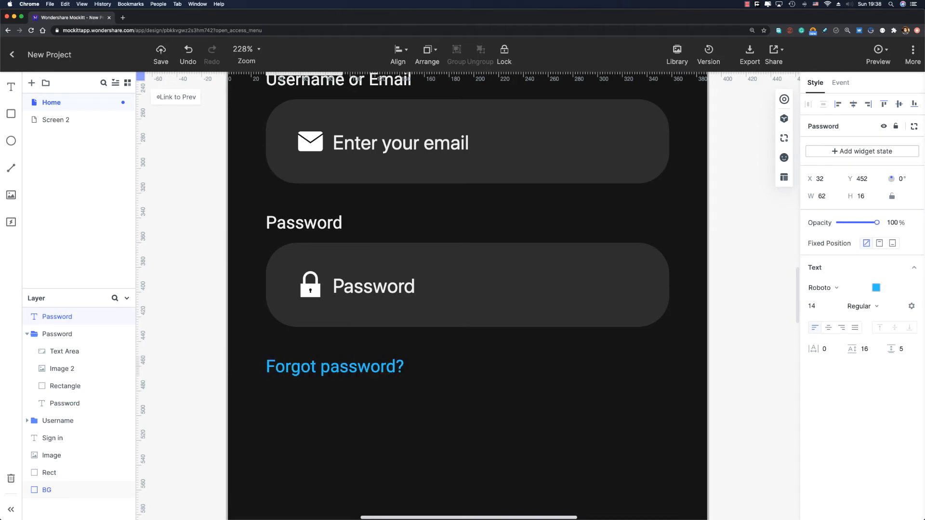
left_click(434, 425)
- Copy and paste the password field's rounded rectangle and place the copy below "Forgot password?" at X 32, Y 500
scroll(385, 331, "down", 3)
scroll(385, 331, "right", 1)
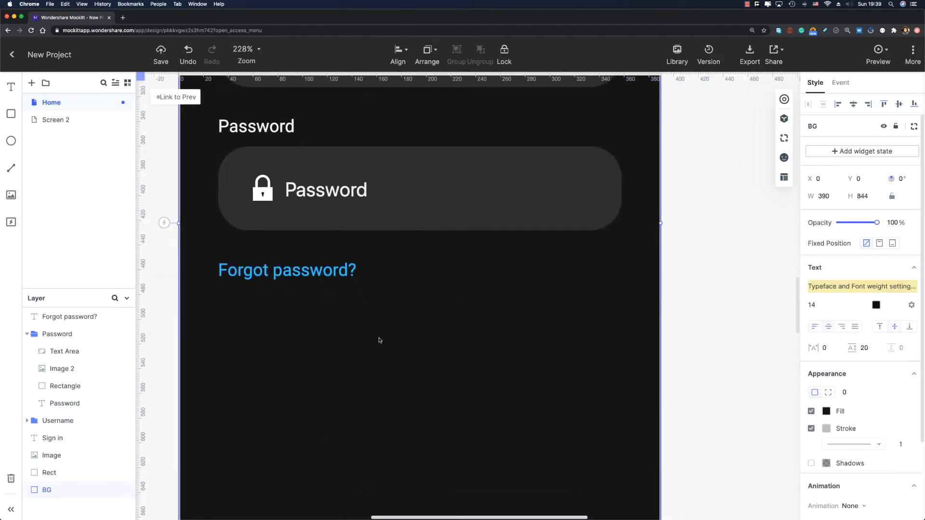
left_click_drag(378, 342, 397, 318)
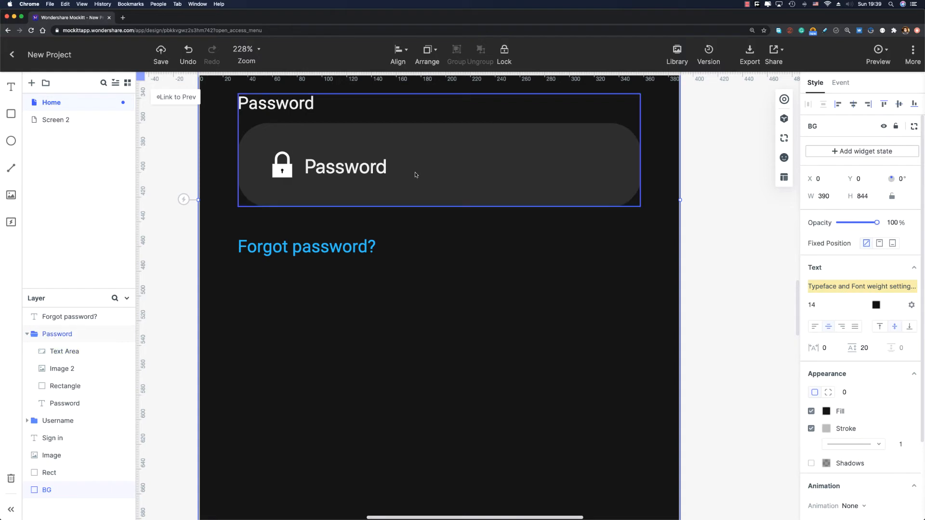
key("ctrl+super")
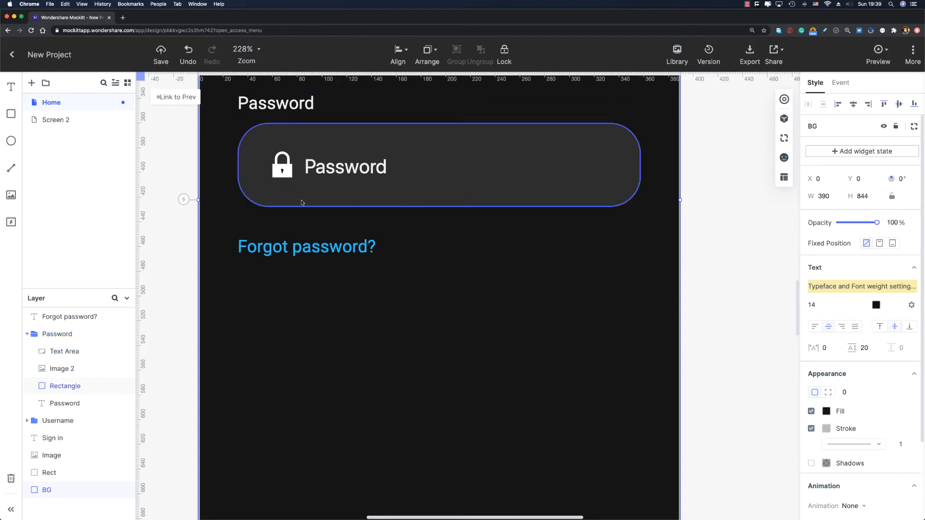
scroll(287, 198, "up", 5)
left_click(269, 310)
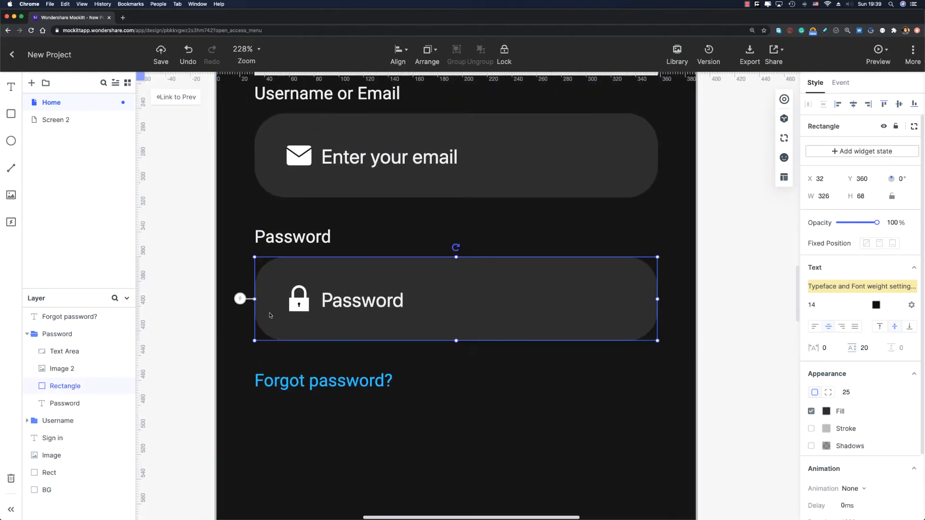
key("super+c")
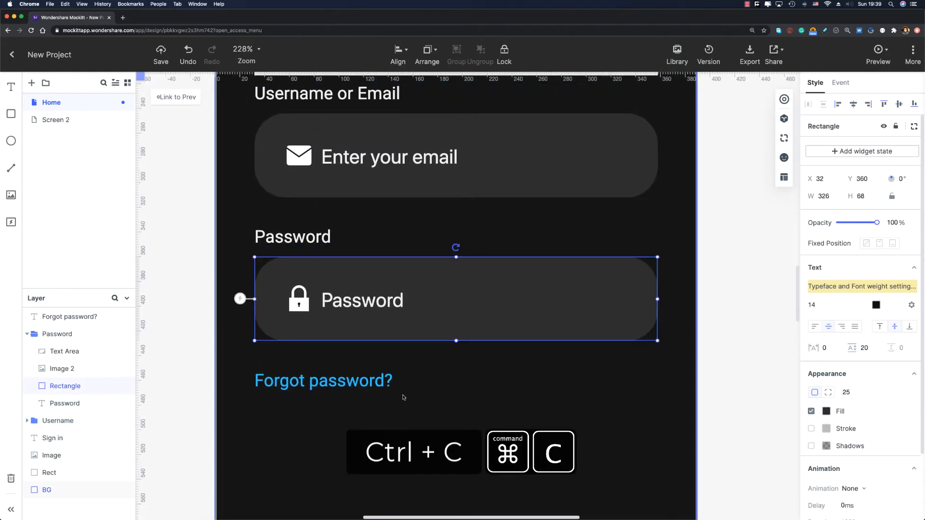
left_click(400, 414)
scroll(393, 287, "down", 3)
key("super+v")
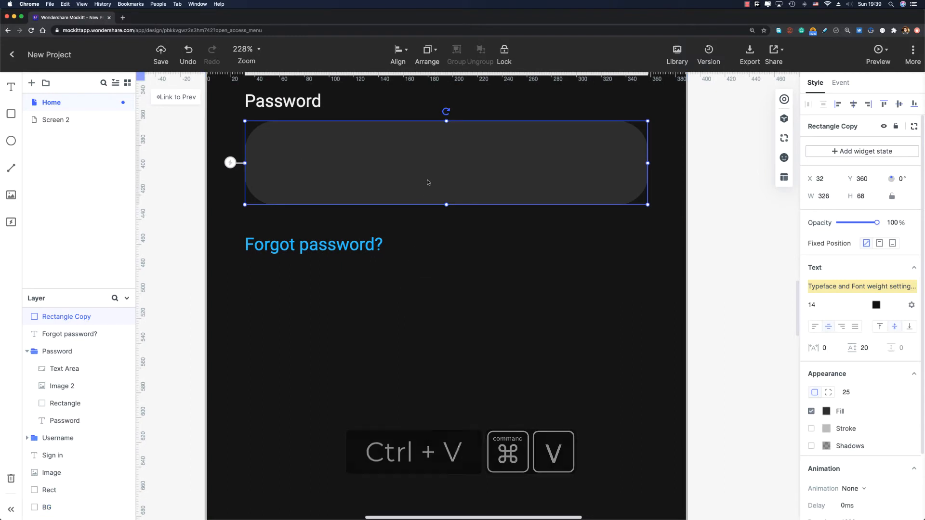
left_click_drag(427, 181, 421, 355)
- Set the height of the copied rectangle below "Forgot password?" to 80
left_click(860, 197)
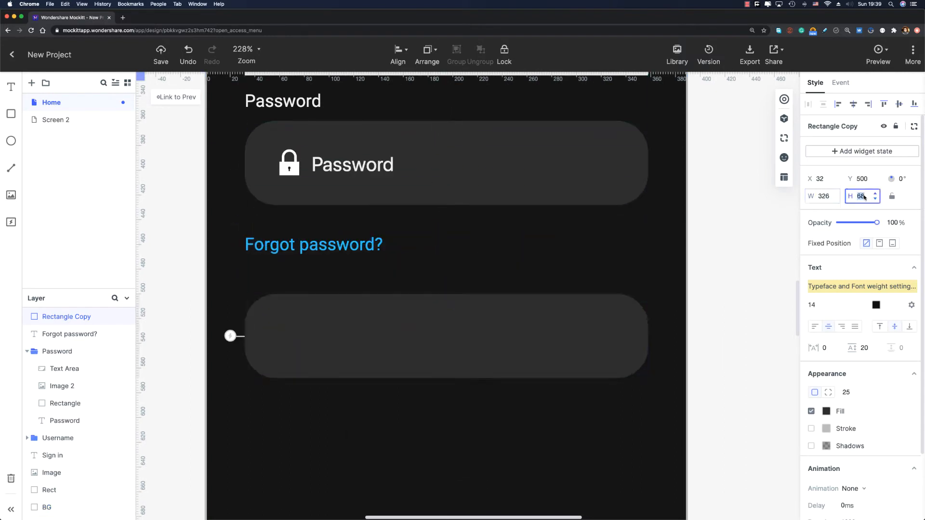
type("8")
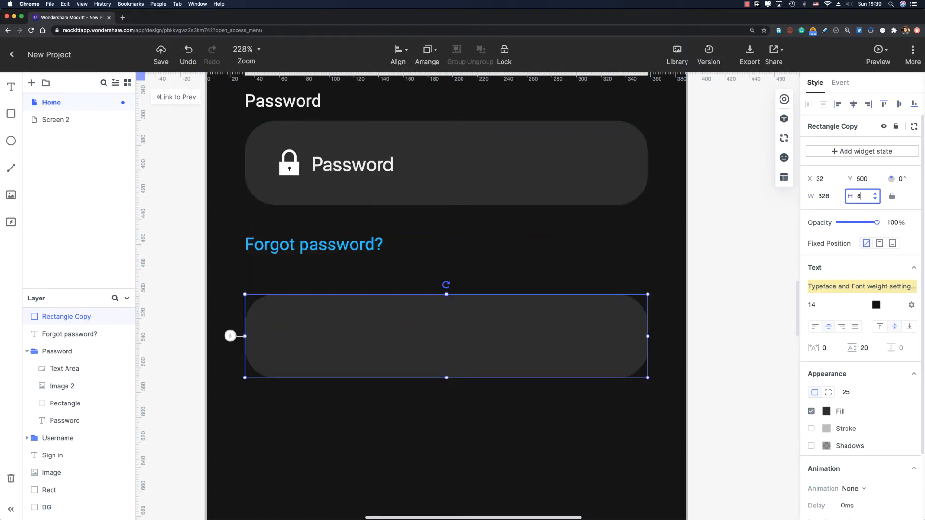
key("Return")
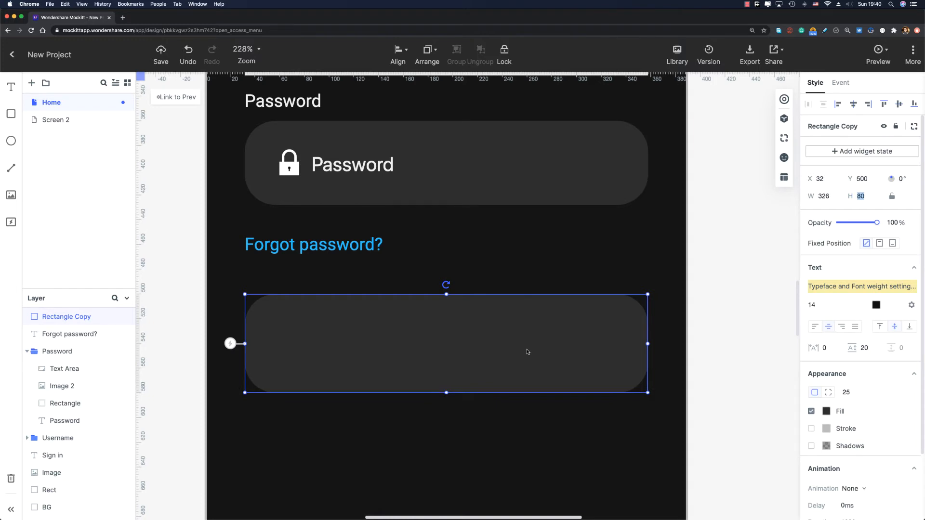
key("Escape")
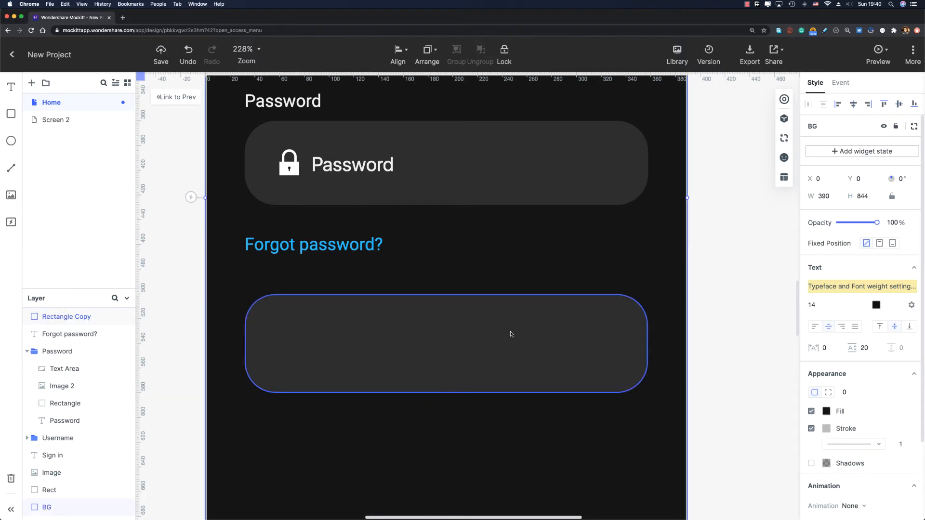
- Fill the rounded rectangle below "Forgot password?" with green, hex 1ED760
left_click(501, 320)
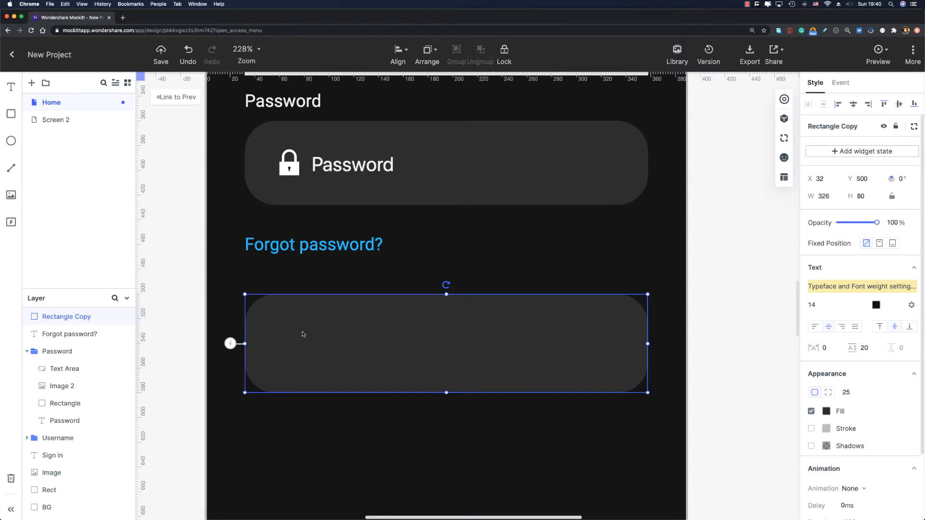
left_click_drag(682, 191, 687, 427)
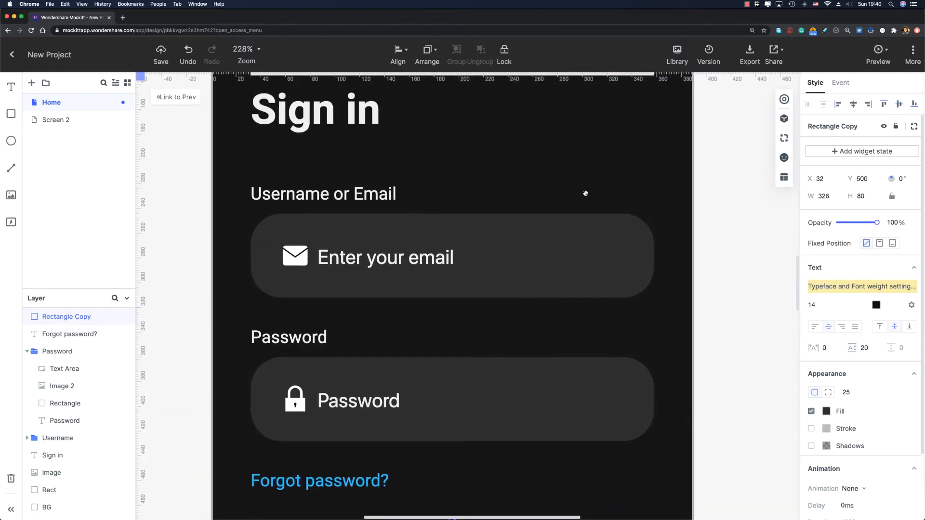
scroll(554, 241, "up", 5)
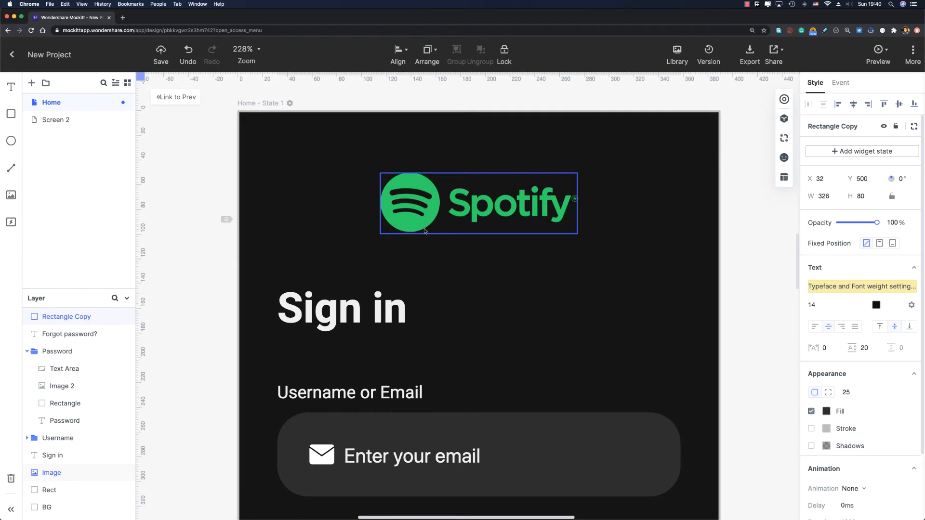
scroll(425, 230, "down", 10)
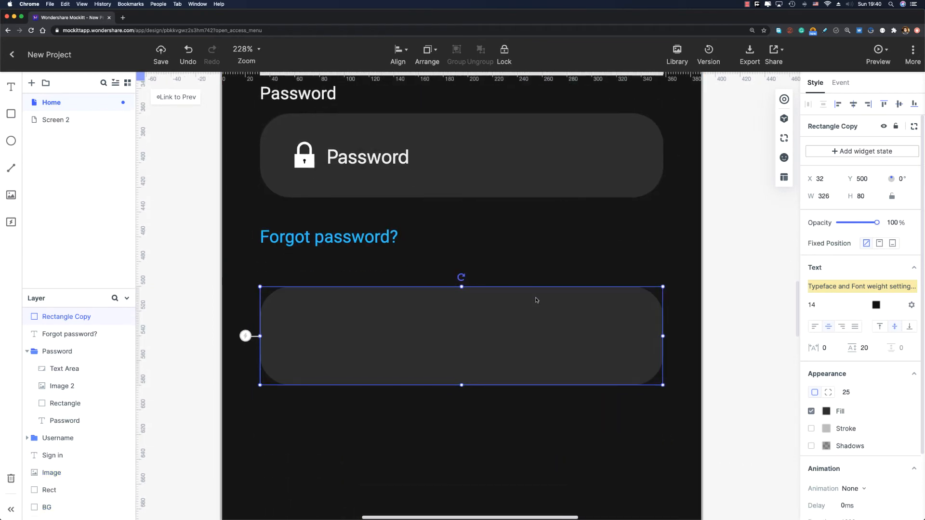
left_click(826, 411)
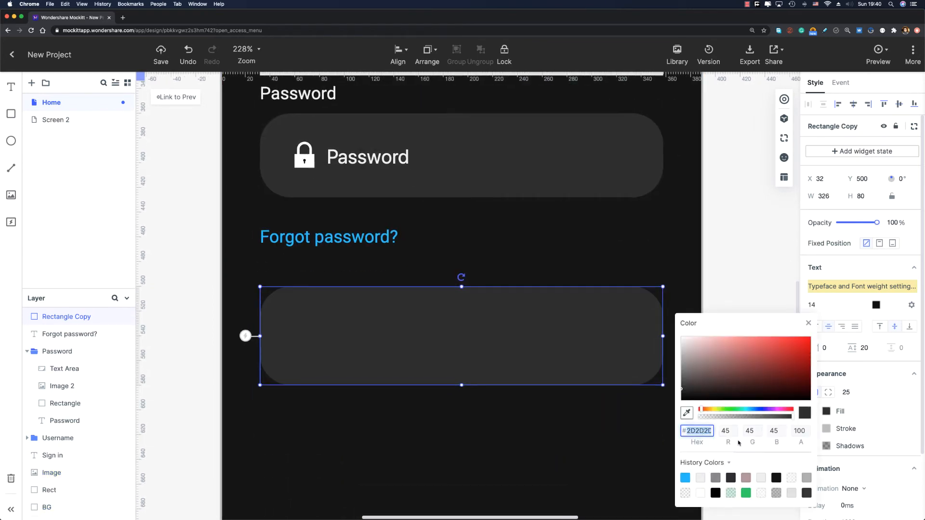
type("1ED")
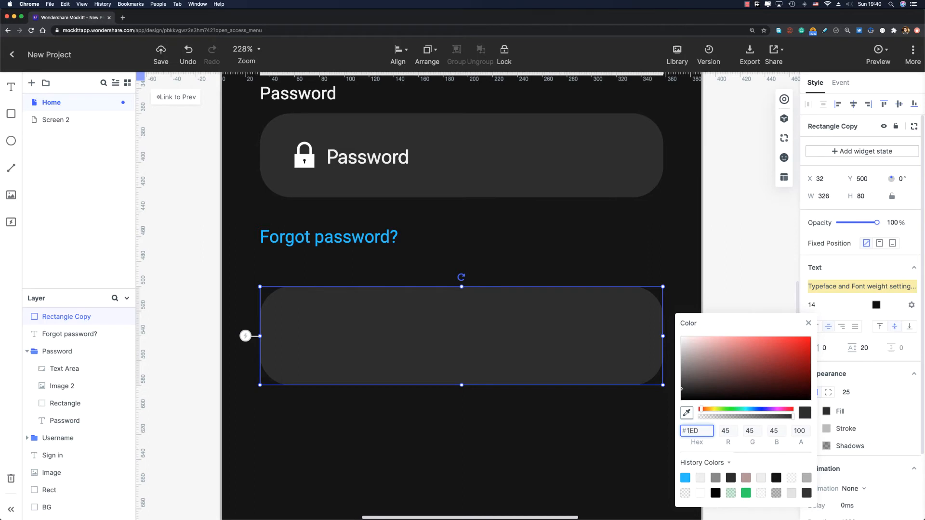
type("760")
left_click(645, 357)
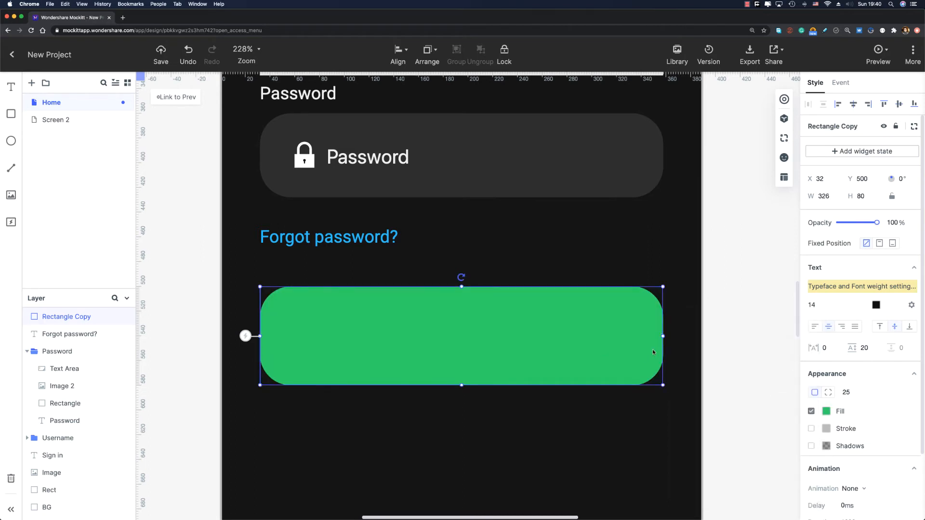
- Add a "Sign in" text label on the green rectangle
scroll(423, 291, "down", 2)
scroll(423, 291, "left", 1)
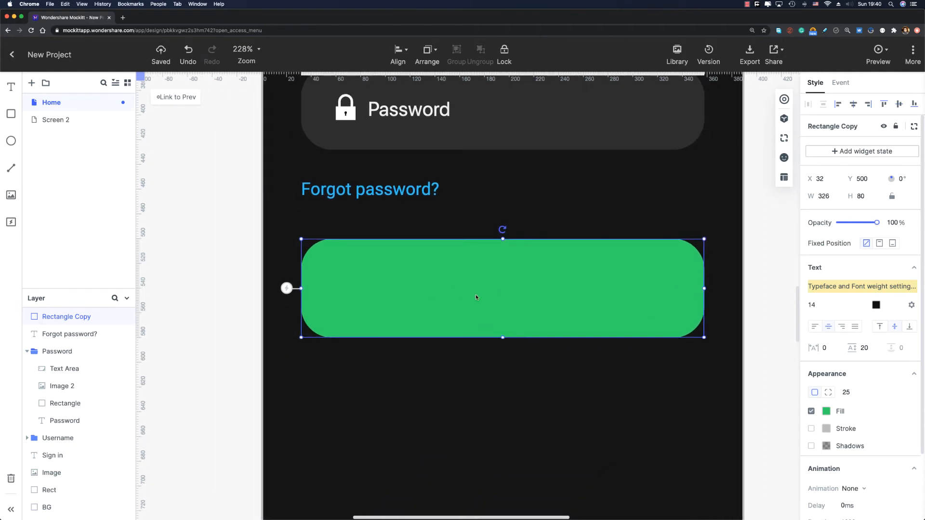
key("t")
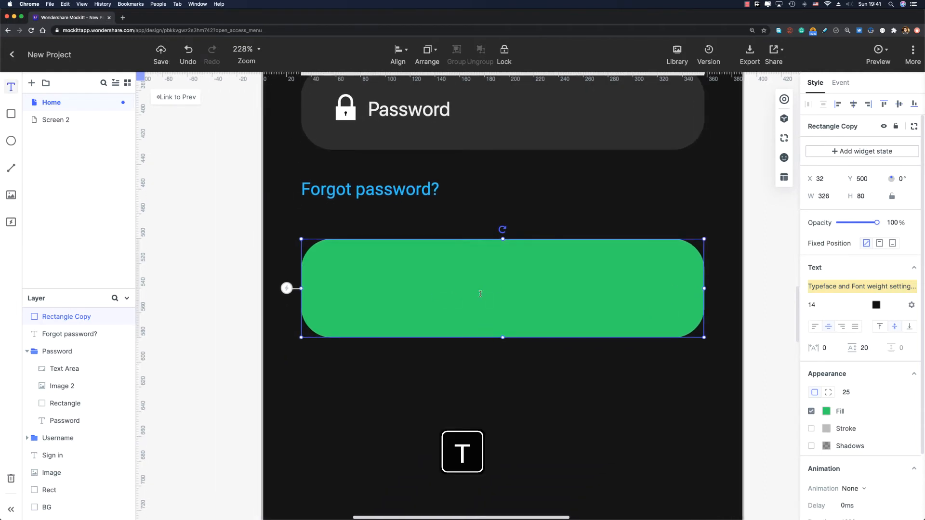
left_click(483, 287)
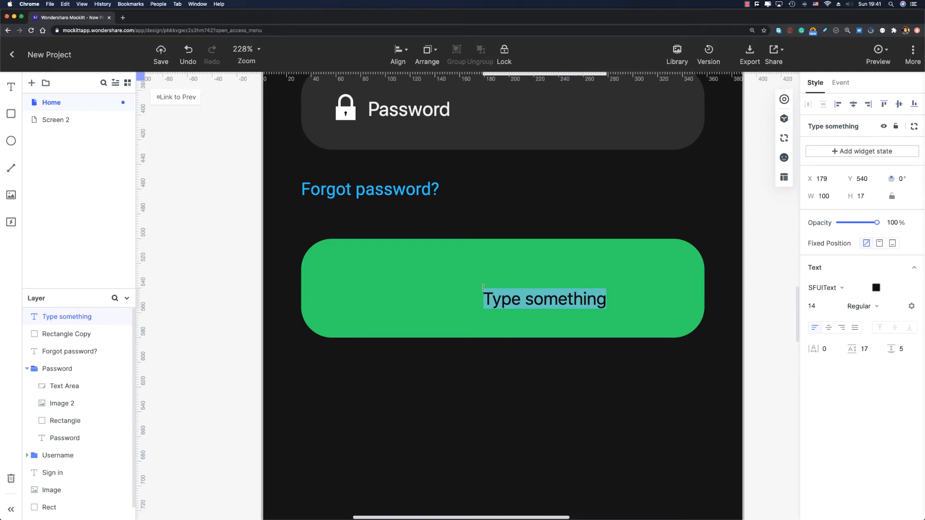
type("Sig")
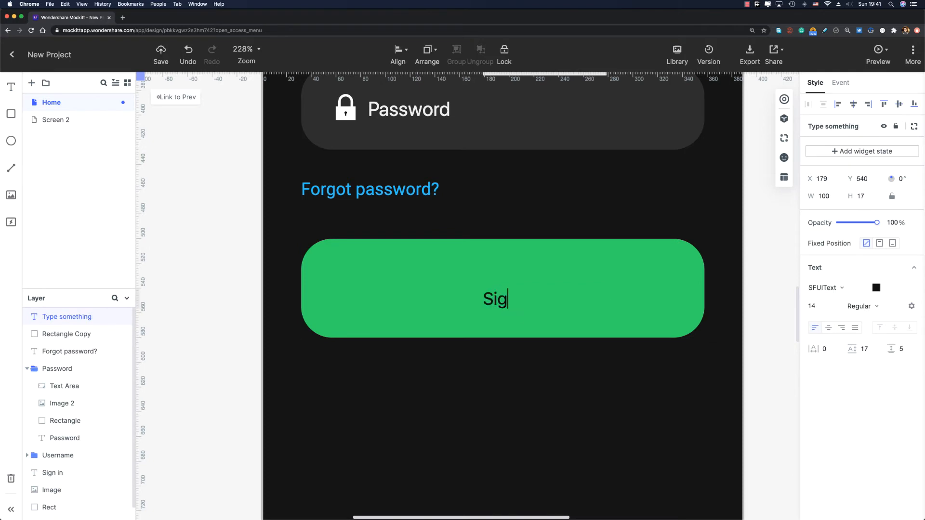
type("n in i")
key("Escape")
- Set the button label's font to Roboto and its size to 20
left_click(825, 287)
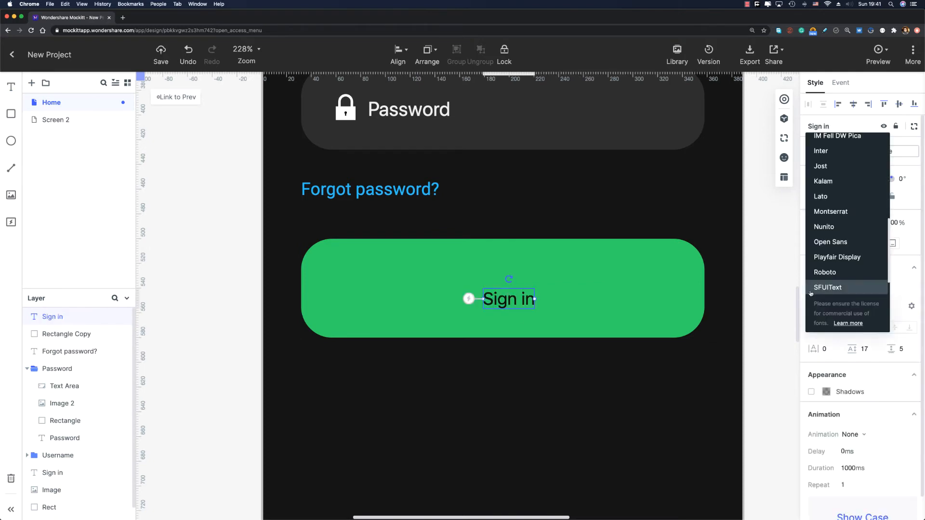
left_click(824, 274)
left_click(818, 309)
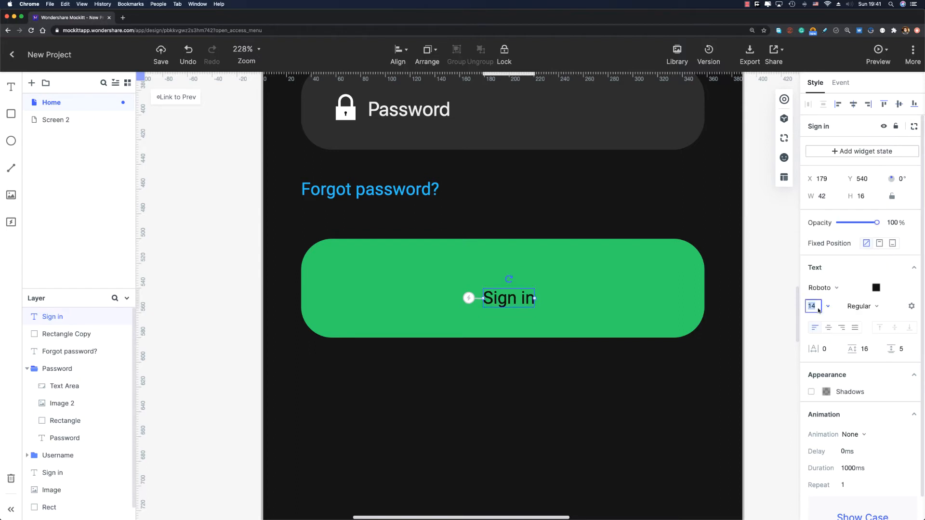
type("20")
key("Return")
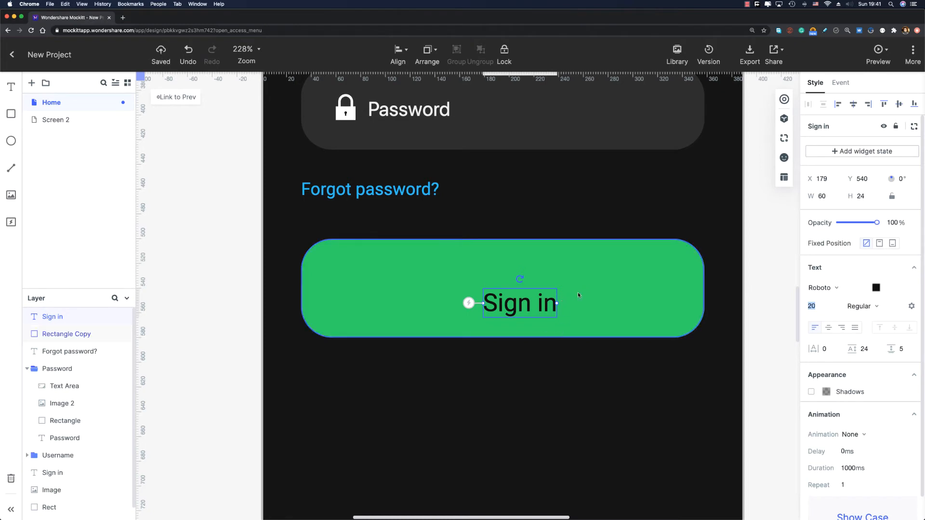
- Try white (FFFFFF) as the button label's text colour and return it to black (000000)
left_click(876, 288)
left_click_drag(762, 250, 719, 224)
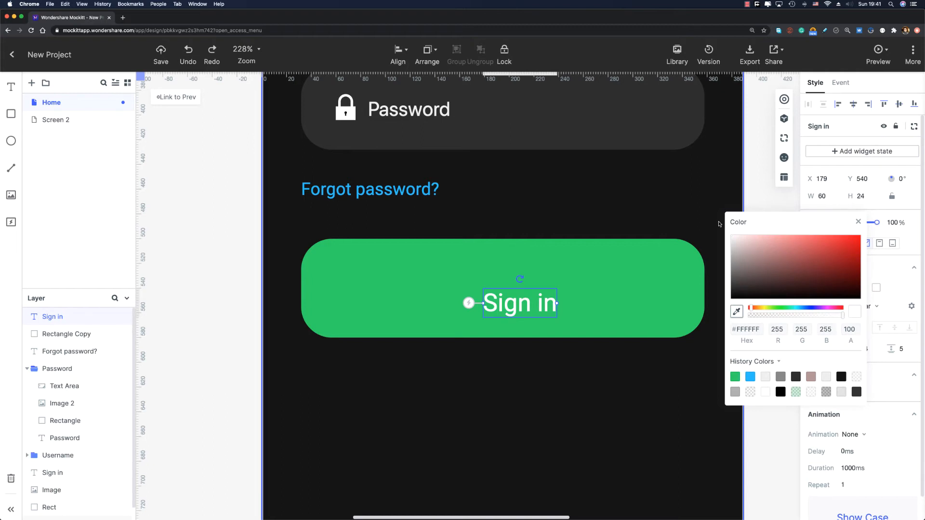
left_click_drag(720, 224, 721, 321)
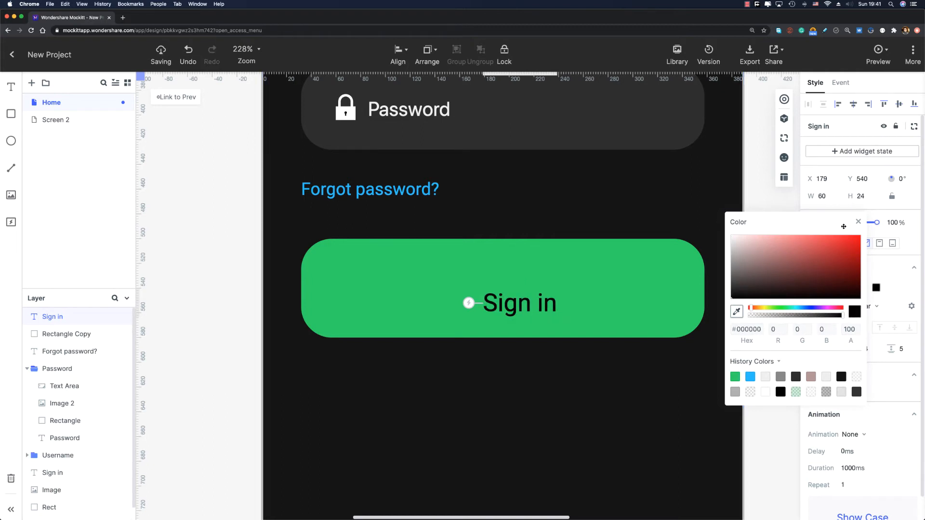
left_click(858, 222)
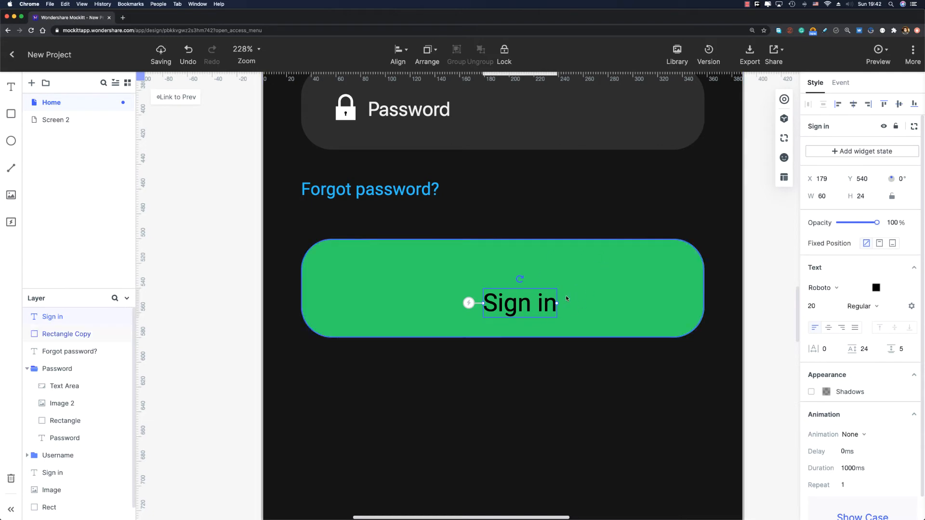
- Centre the "Sign in" label horizontally and vertically on the green rectangle
left_click(611, 304, "shift")
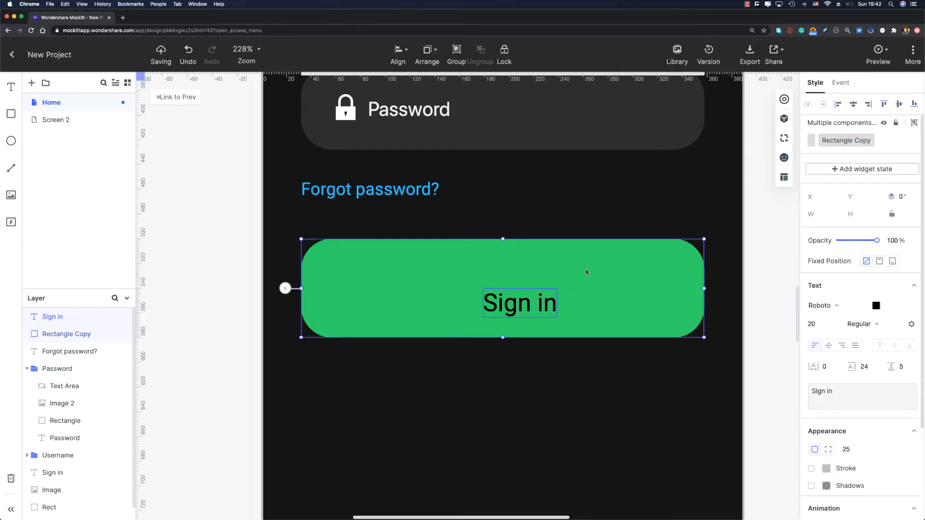
key("shift")
left_click(852, 104)
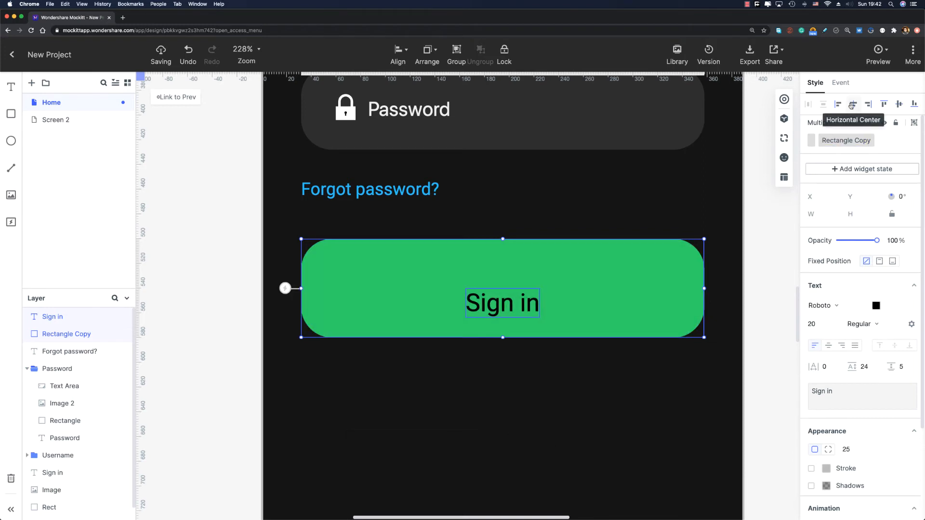
left_click(899, 104)
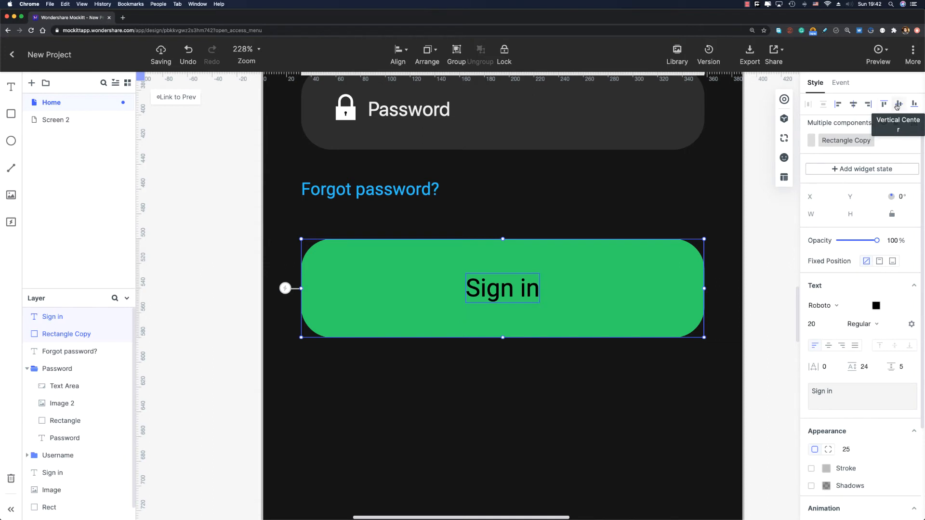
left_click(774, 256)
- Add a shadow to the green rectangle, coloured with its own green (1ED760) at 20% opacity
scroll(696, 304, "down", 3)
scroll(696, 304, "left", 2)
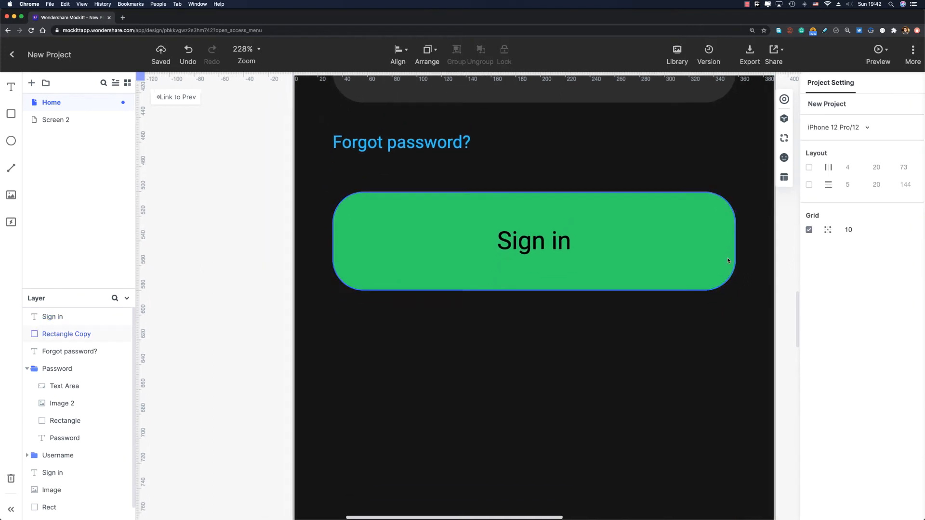
left_click(675, 242)
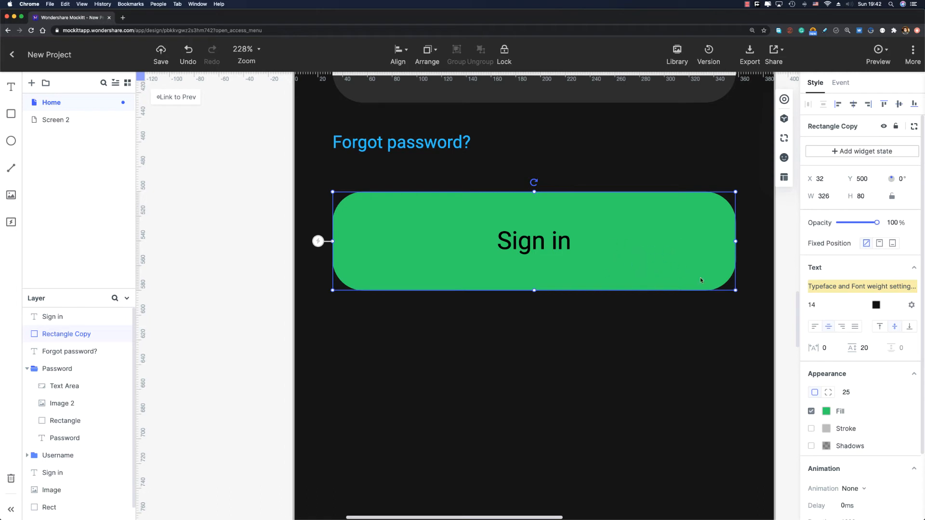
left_click(812, 446)
left_click(826, 446)
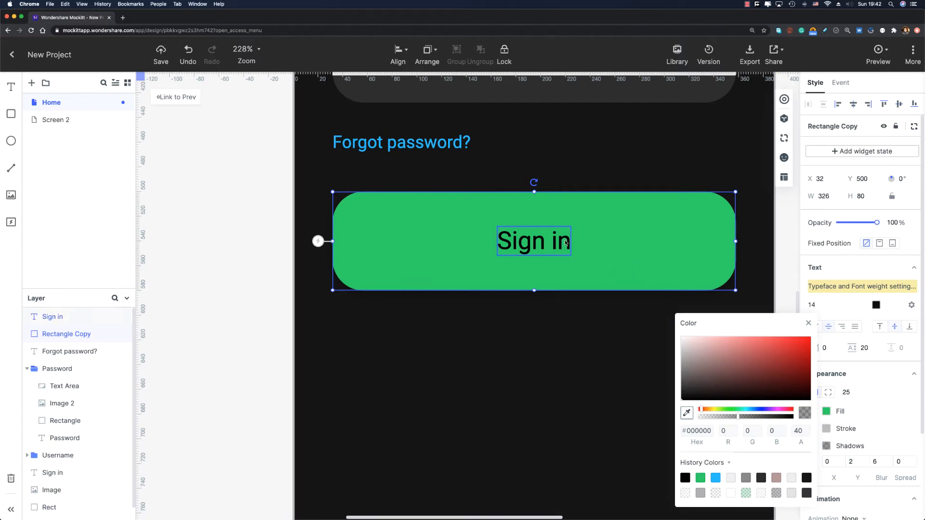
left_click(606, 245)
left_click(803, 430)
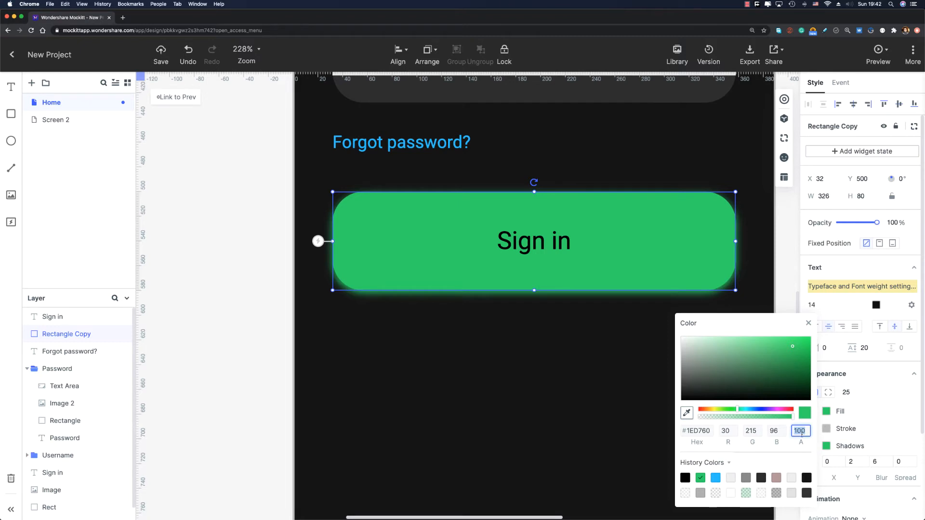
type("20")
left_click(808, 323)
- Set the green rectangle's shadow to a Y offset of 15 and a blur of 30
scroll(856, 396, "down", 2)
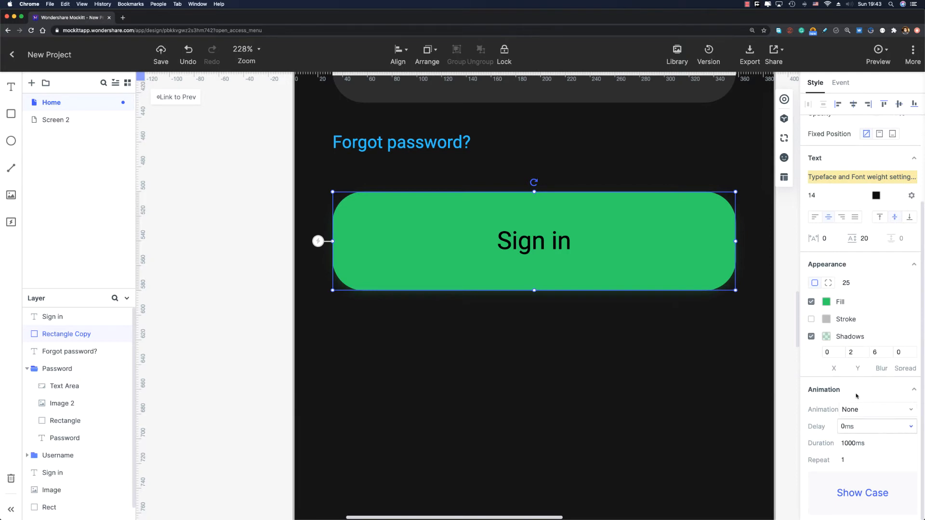
double_click(854, 355)
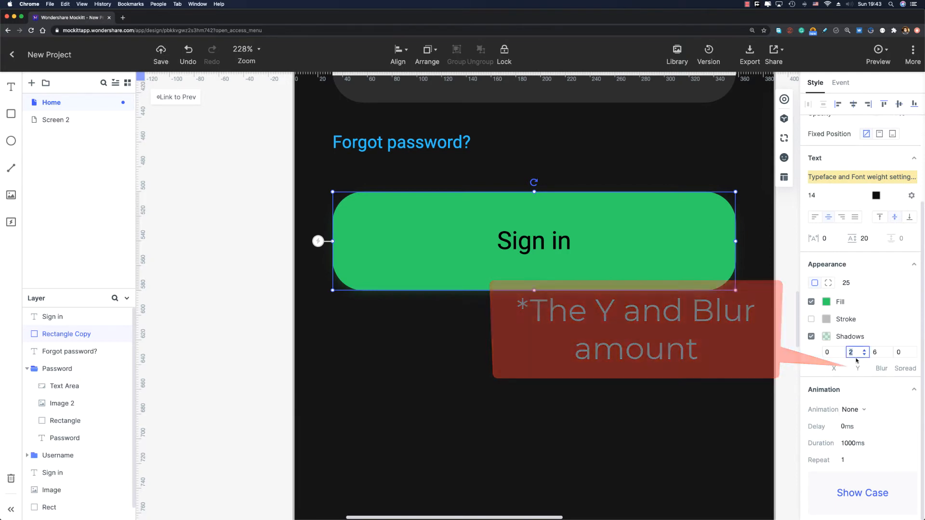
type("15")
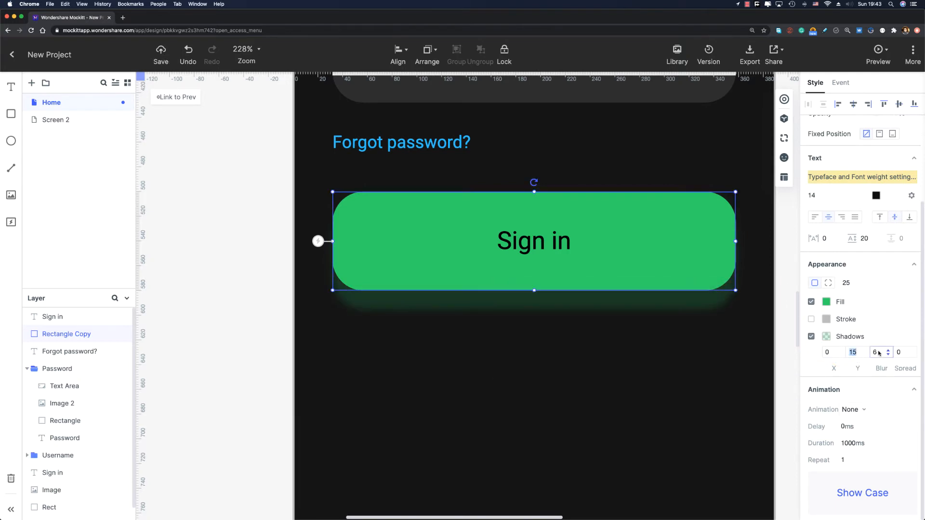
double_click(877, 355)
type("30")
- Lower the opacity of the green rectangle's shadow colour to 10%
left_click(826, 336)
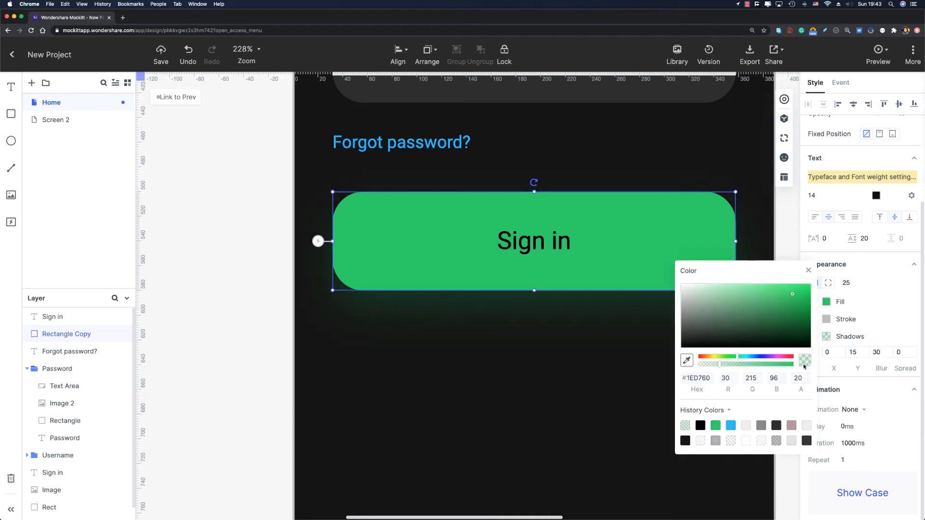
double_click(798, 378)
type("10")
key("Return")
left_click(745, 297)
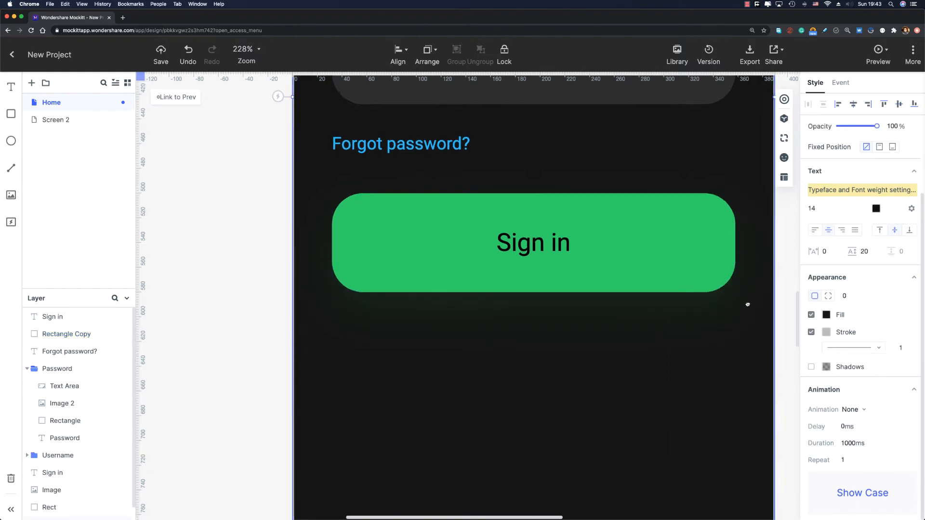
- Group the green rectangle and its "Sign in" label
scroll(706, 363, "up", 3)
scroll(700, 328, "down", 4)
left_click(649, 232)
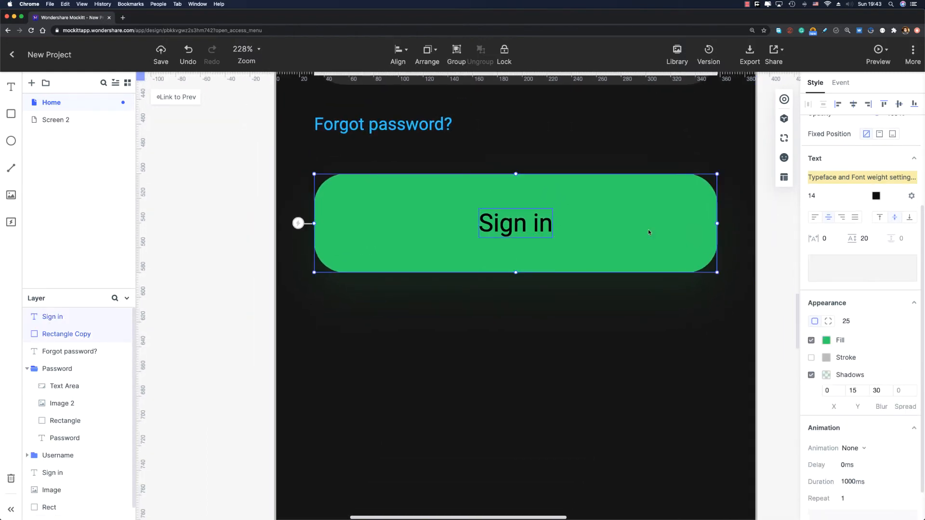
key("super+g")
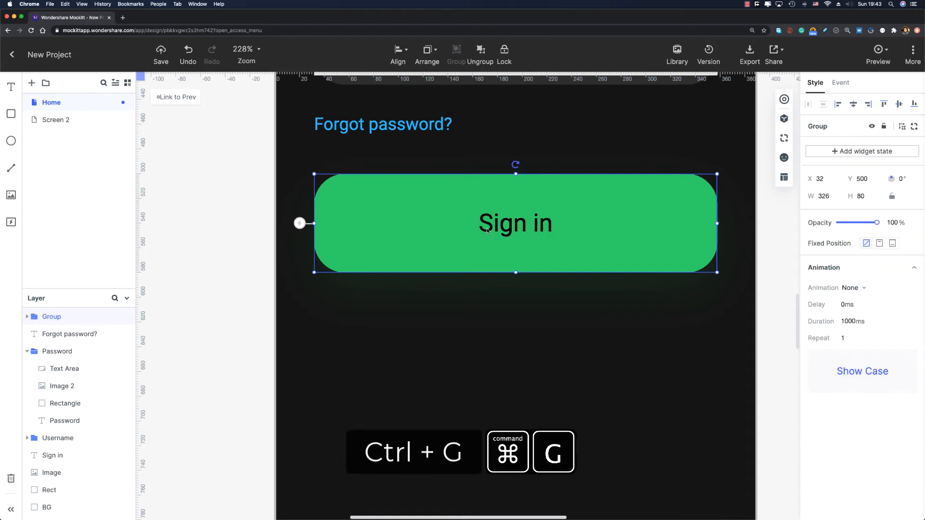
- Rename the group of the green rectangle and its label as "Sign-in Button"
double_click(52, 316)
type("S")
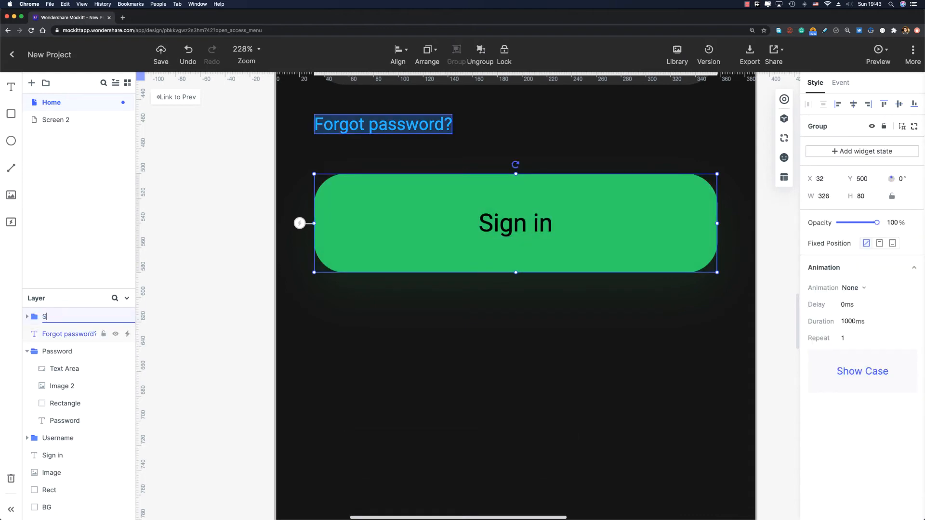
type("ign-in Button")
key("Return")
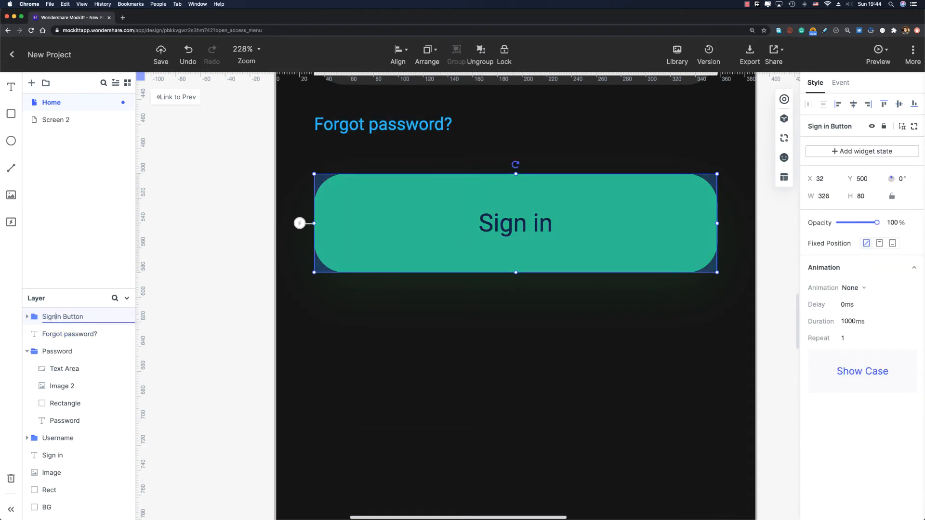
scroll(528, 282, "down", 2)
left_click(529, 281)
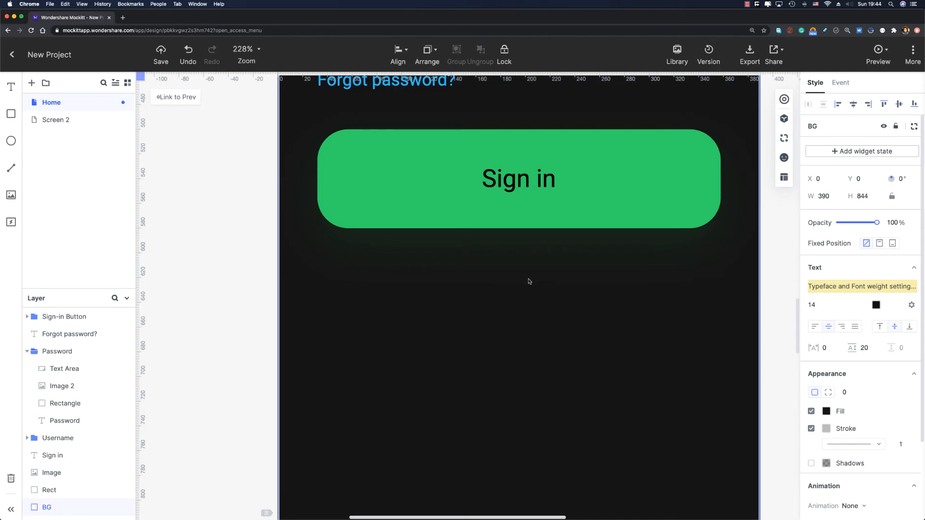
- Duplicate the "Forgot password?" text and place the copy below the green button at about X 144, Y 620
scroll(462, 215, "up", 3)
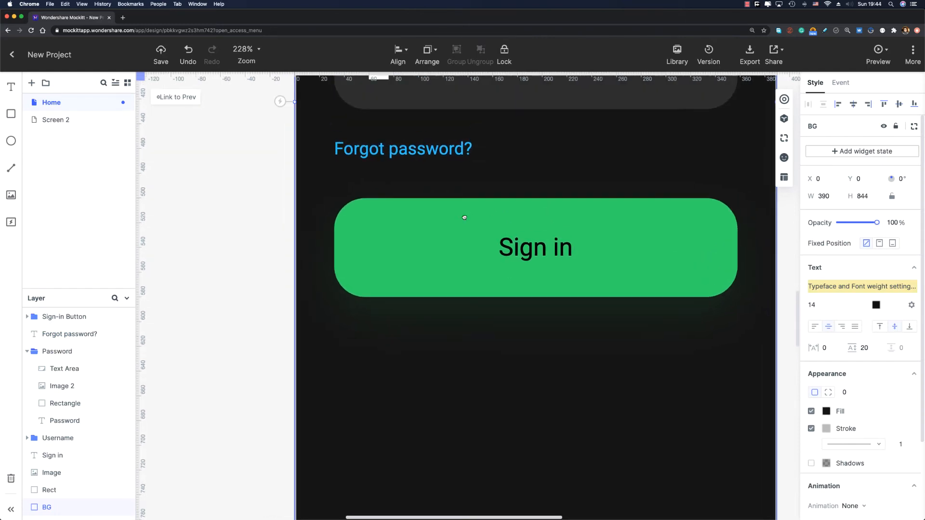
left_click(422, 157)
key("super+d")
left_click_drag(414, 173, 550, 356)
scroll(550, 355, "down", 3)
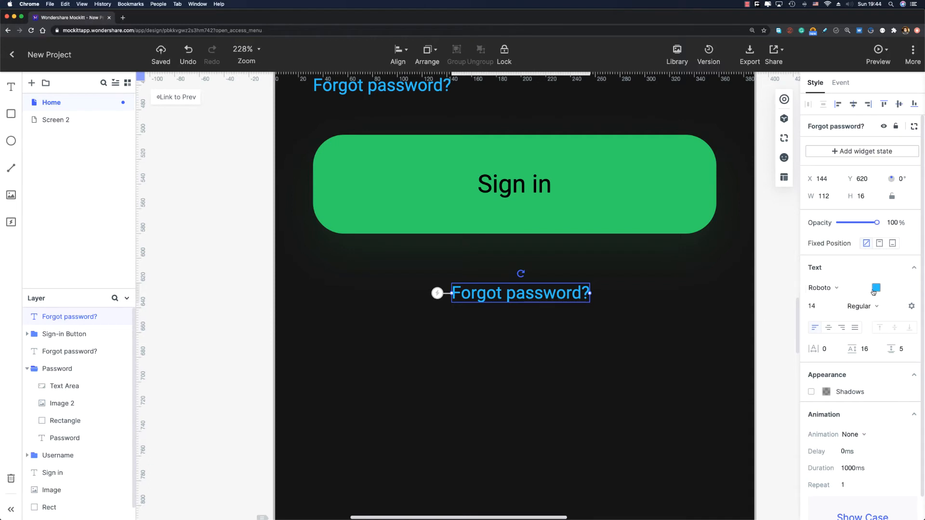
- Set the text colour of the duplicated "Forgot password?" label to C8C8C8
left_click(874, 290)
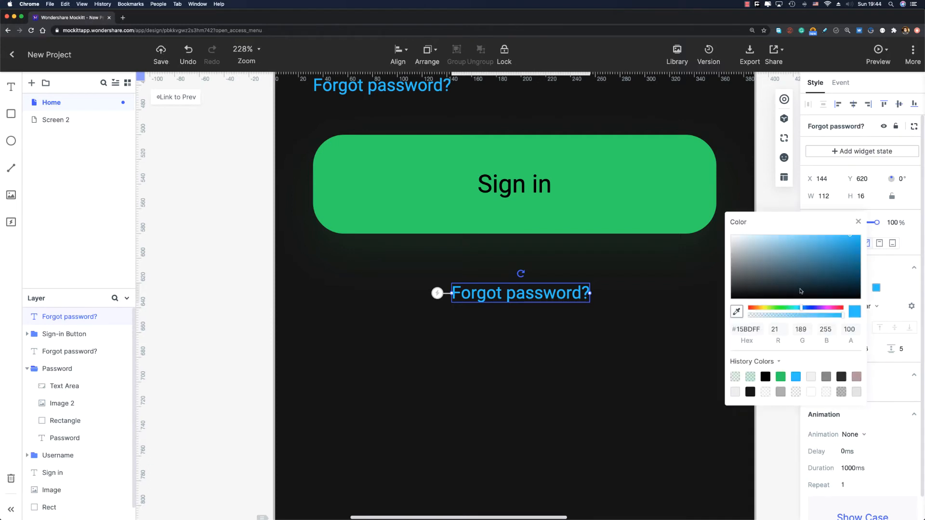
left_click(746, 329)
type("C8C8C8")
key("Return")
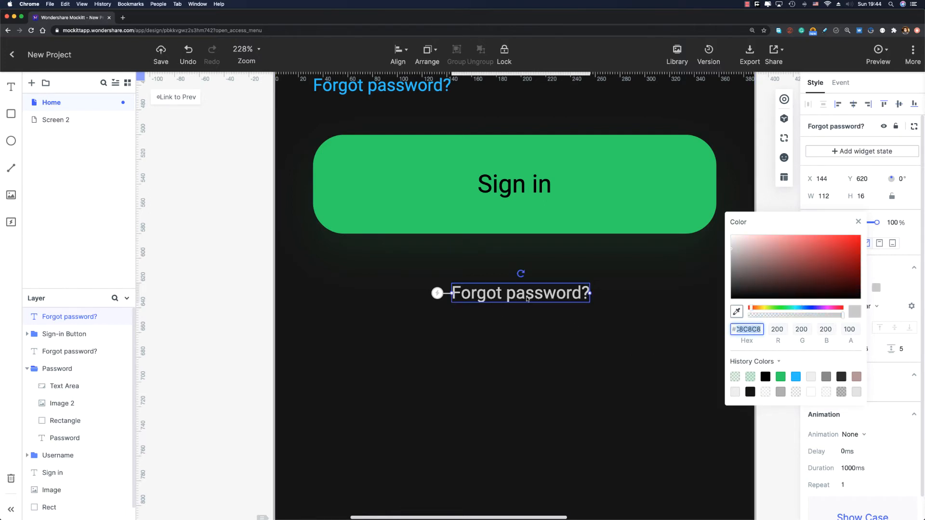
- Change the wording of the grey label below the button to "Or sign in with"
double_click(569, 300)
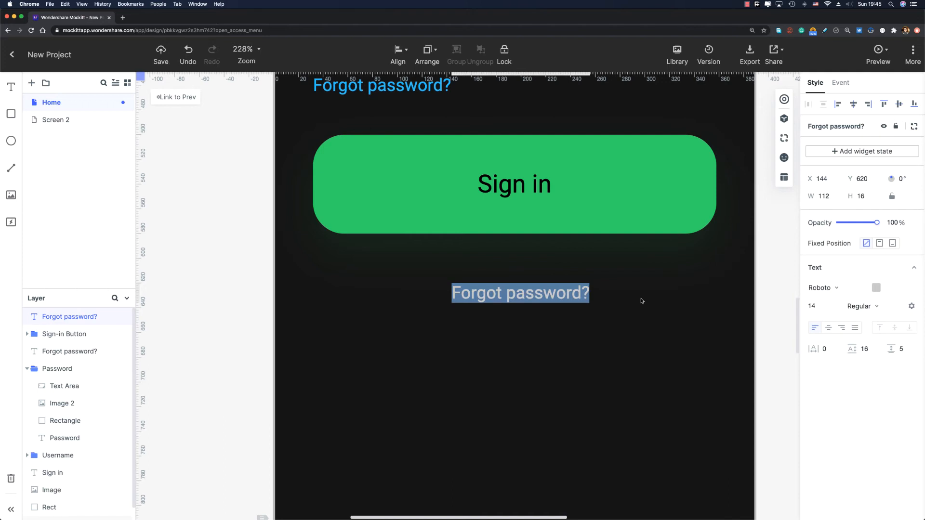
type("Or sign")
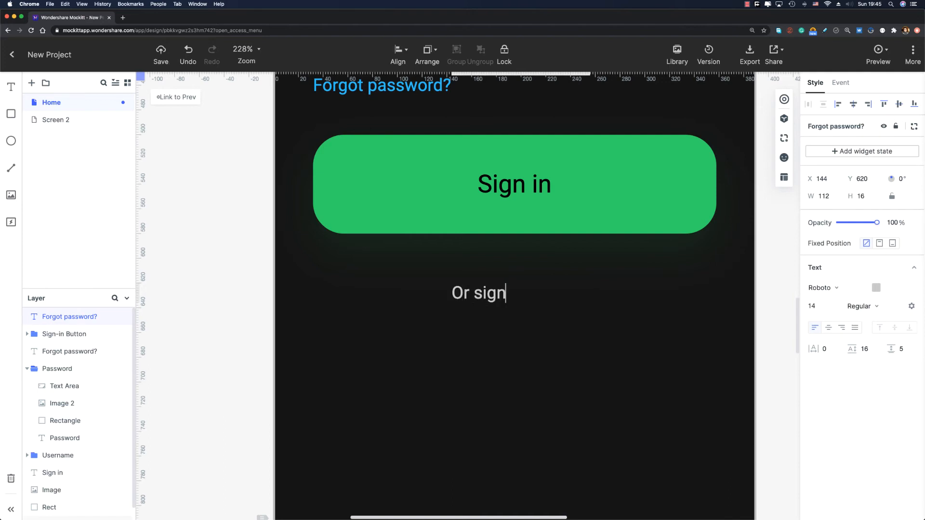
type(" in with")
key("Escape")
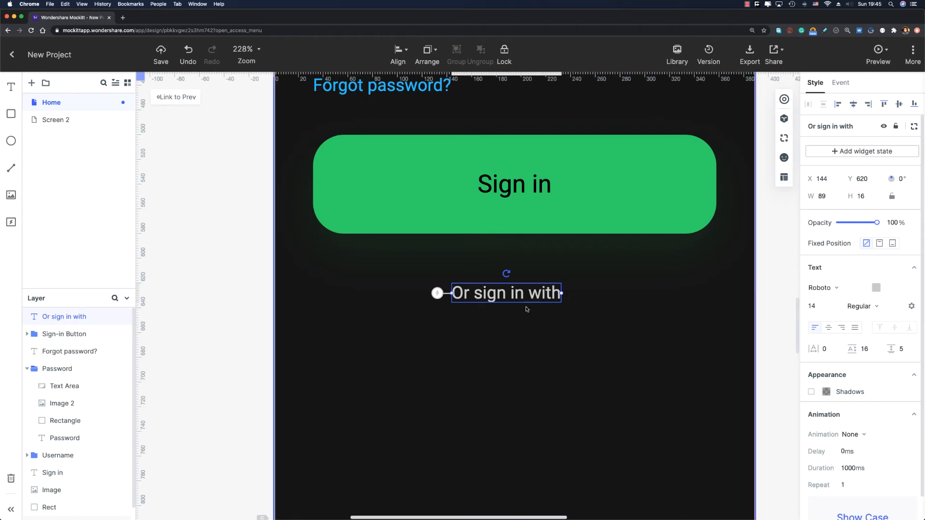
- Centre the "Or sign in with" text horizontally on the screen design and move it up to Y 612
left_click(857, 108)
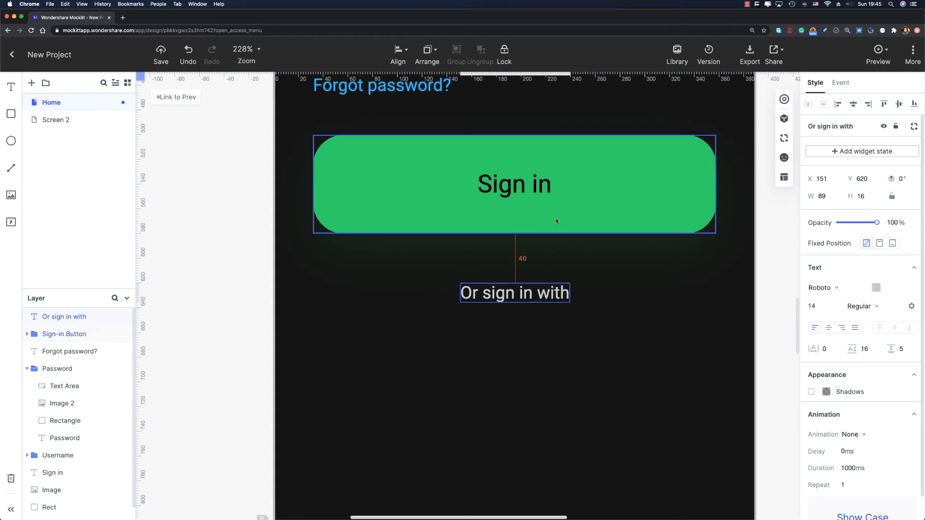
key("Up")
key("Up")
key("Up")
key("Up")
key("Up")
key("Up")
key("Up")
key("Up")
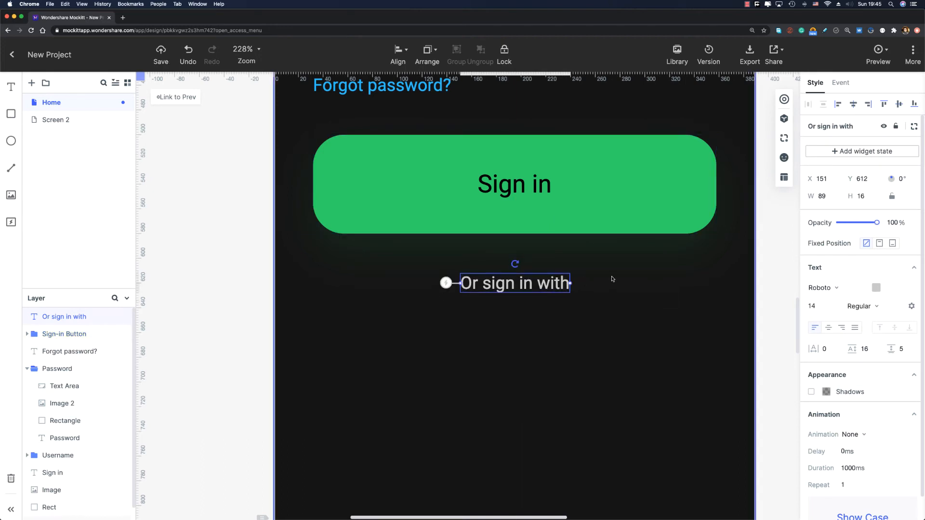
- Draw a horizontal line to the left of the "Or sign in with" text and set its width to 111
left_click(11, 168)
left_click_drag(570, 283, 305, 283)
left_click_drag(398, 286, 490, 284)
left_click(823, 196)
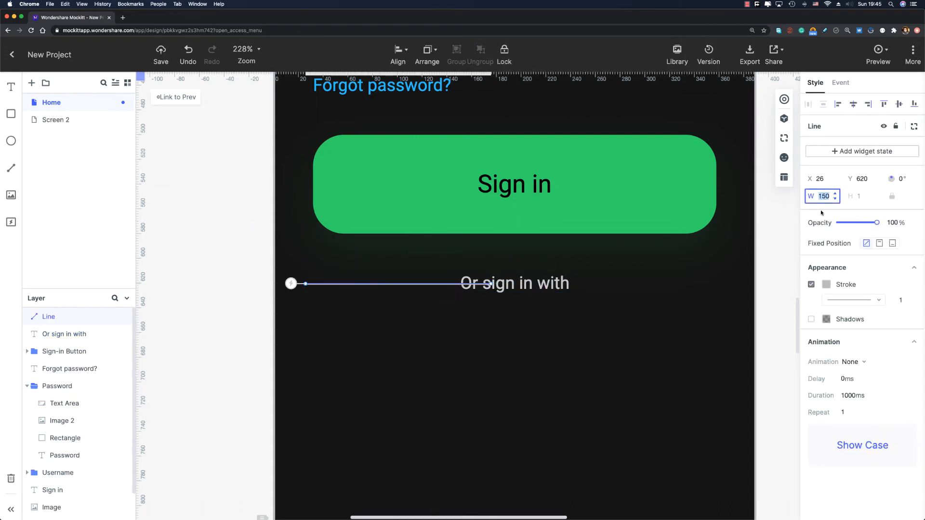
type("111")
key("Return")
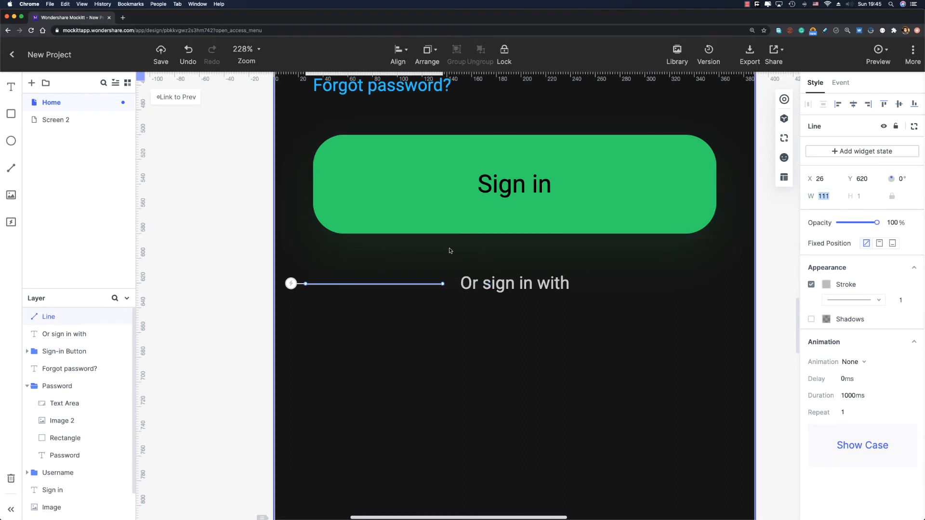
- Align the line with the green button's left edge and place a duplicate on the other side of the text, ending at the button's right edge
left_click_drag(424, 283, 431, 283)
key("super+d")
left_click_drag(344, 286, 611, 286)
- Group the "Or sign in with" text with both lines and name the group "Sign-in With"
left_click(500, 287)
left_click(424, 284, "shift")
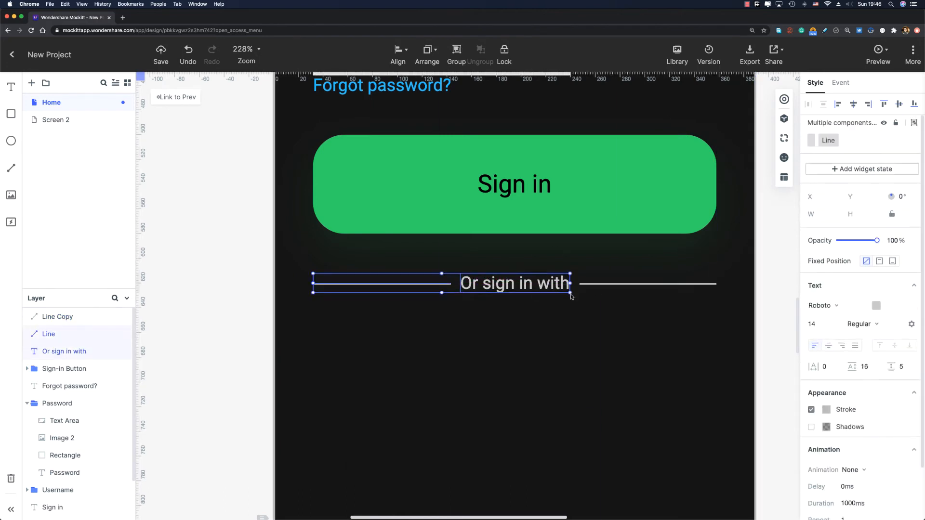
left_click(589, 284, "shift")
key("super+g")
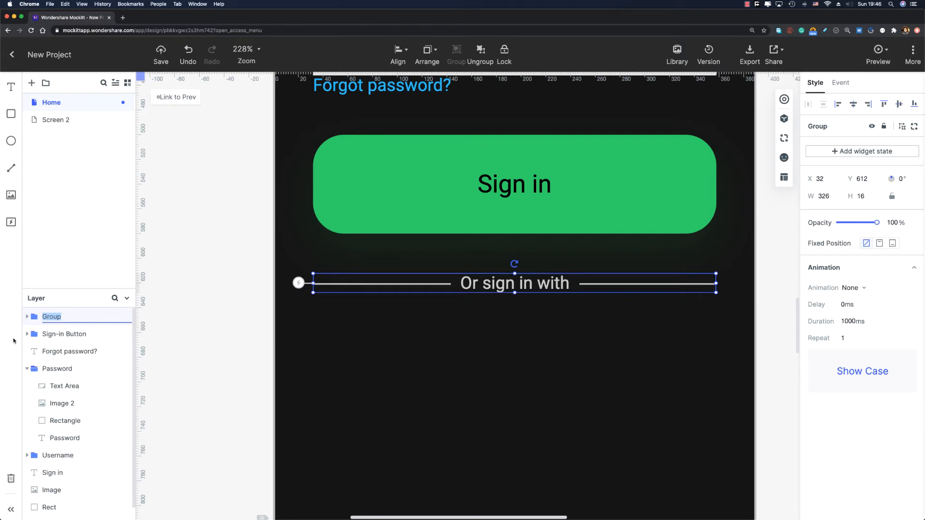
type("Sign-in With")
key("Return")
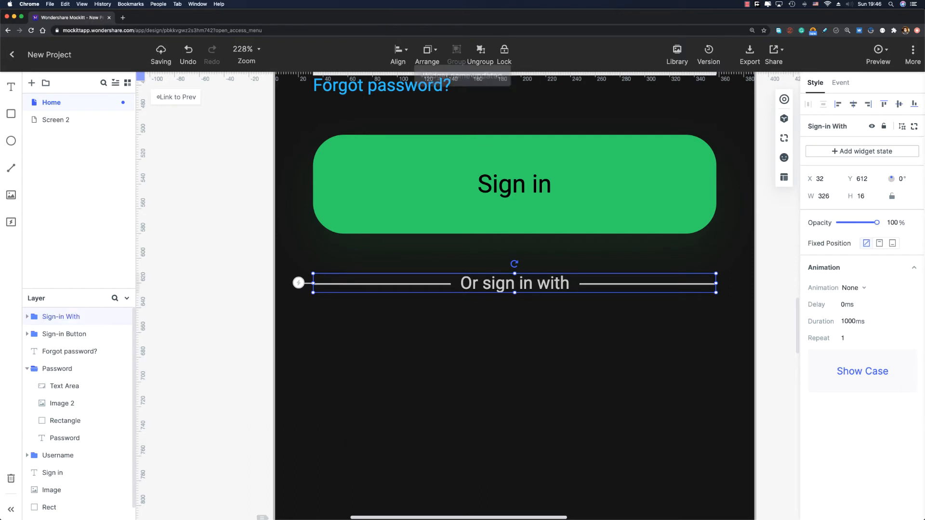
- Add a circle below the "Or sign in with" divider at about X 50, Y 666 and size it 60 by 60
scroll(421, 324, "down", 2)
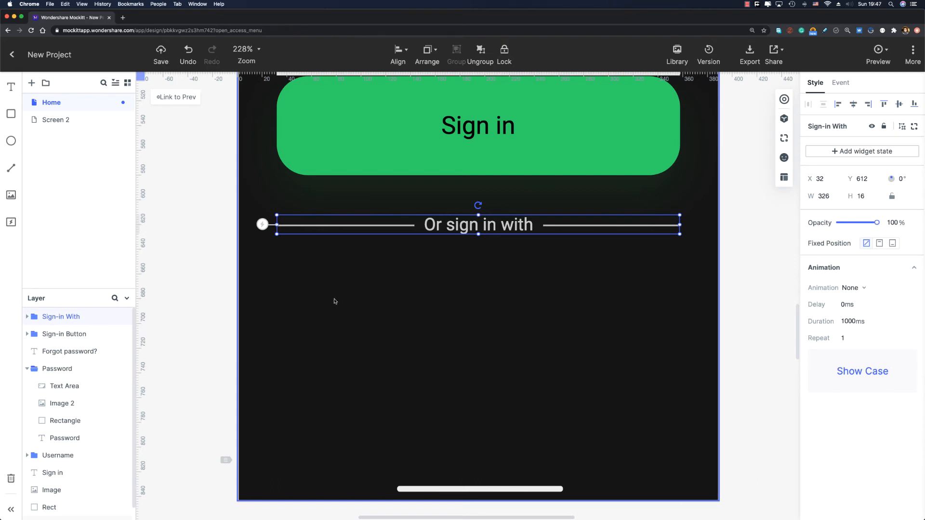
left_click(11, 141)
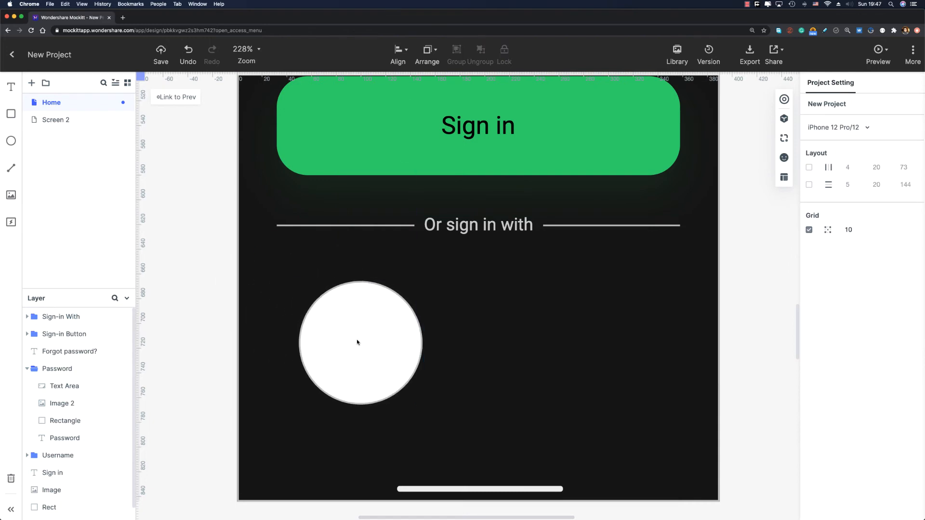
left_click(359, 343)
double_click(826, 196)
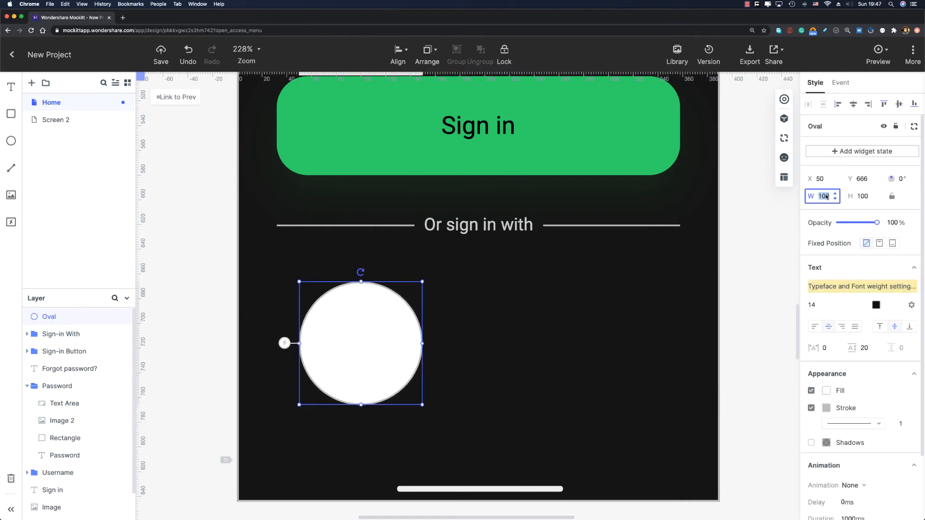
type("60")
key("Tab")
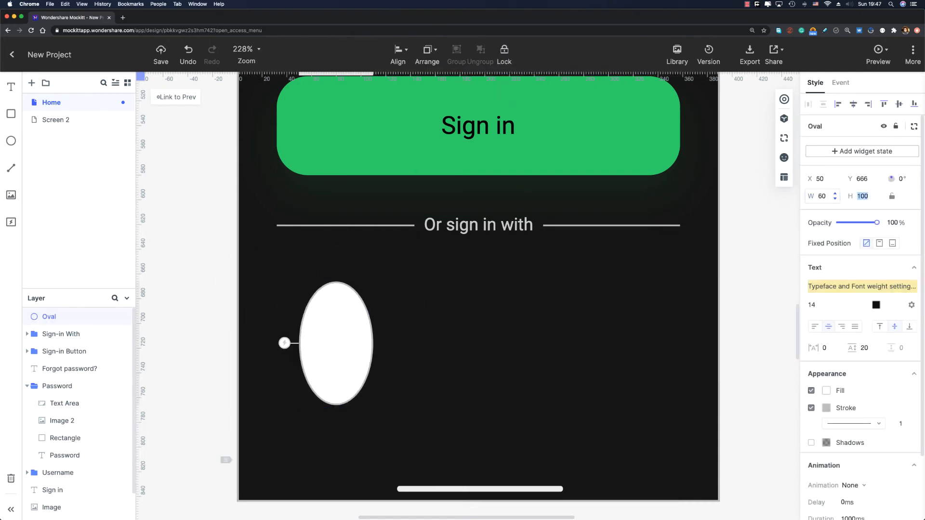
type("60")
key("Return")
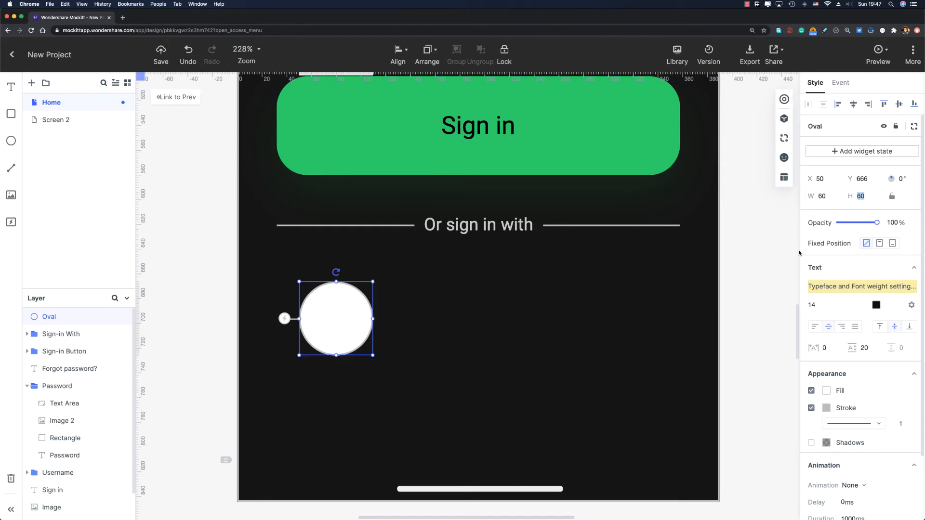
- Remove the circle's stroke and set its fill colour to 2D2D2D
left_click(811, 408)
left_click(826, 391)
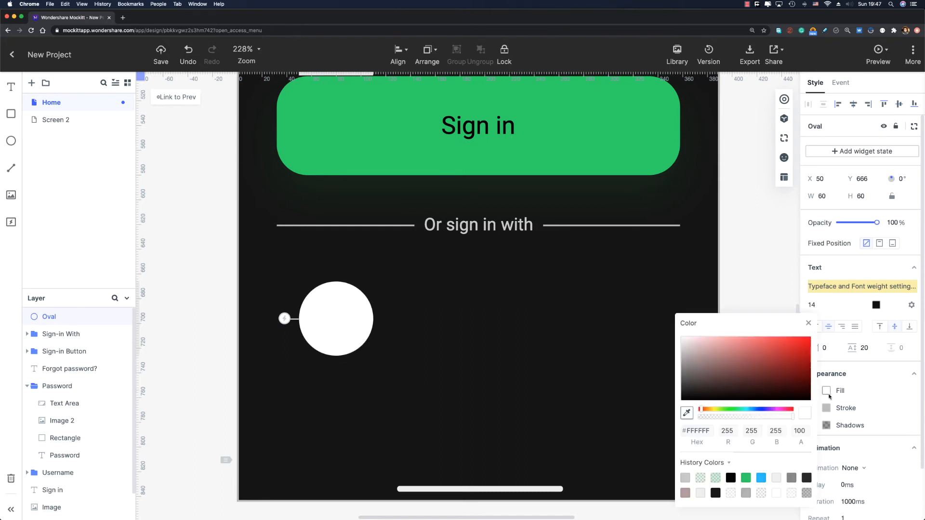
double_click(700, 430)
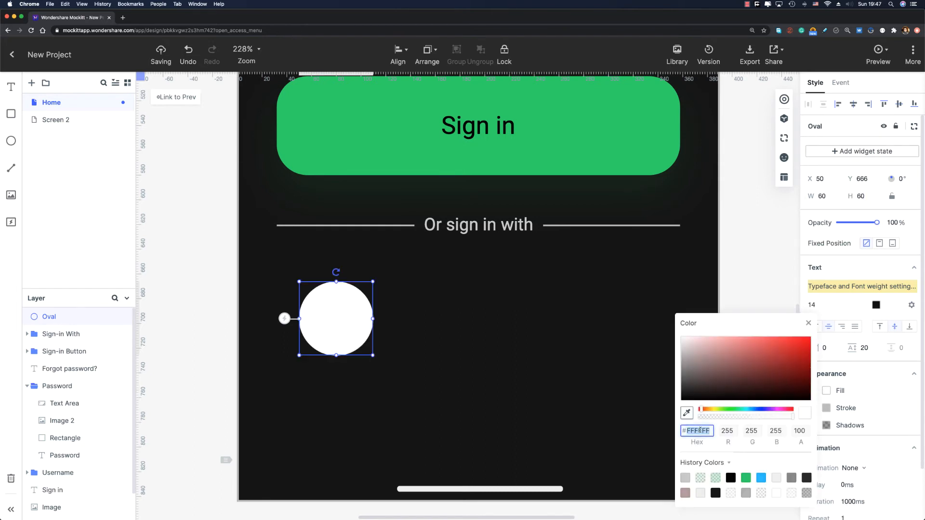
type("2D2D")
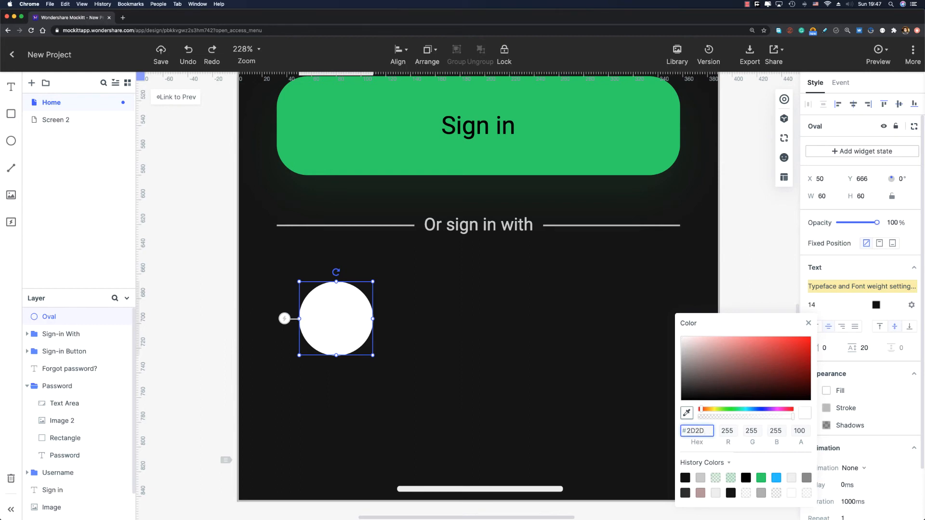
type("2D")
key("Return")
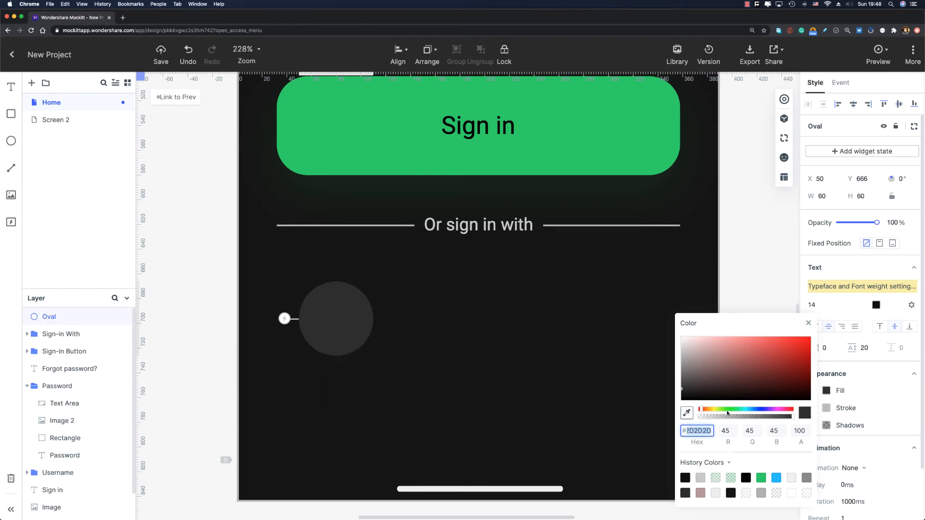
left_click(461, 278)
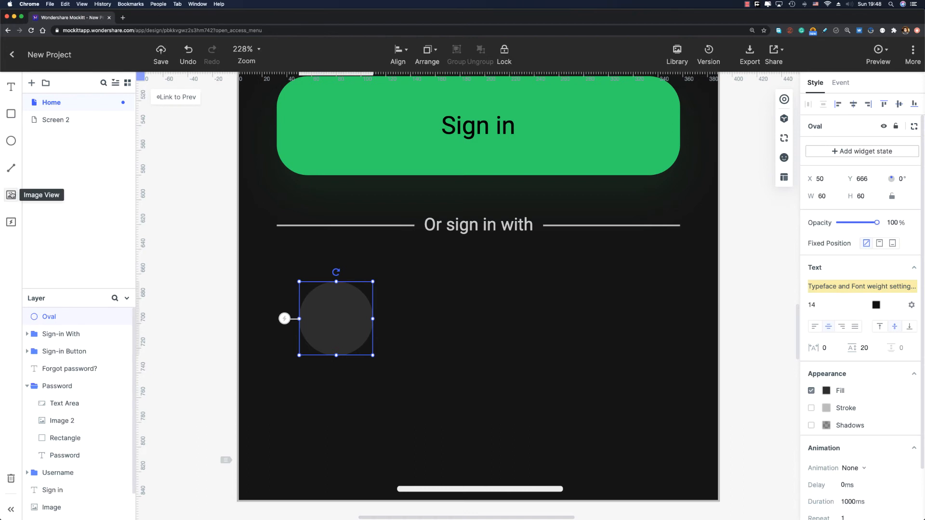
- Add an image placeholder sized 35 by 35 and centre it on the dark circle
left_click_drag(11, 195, 368, 338)
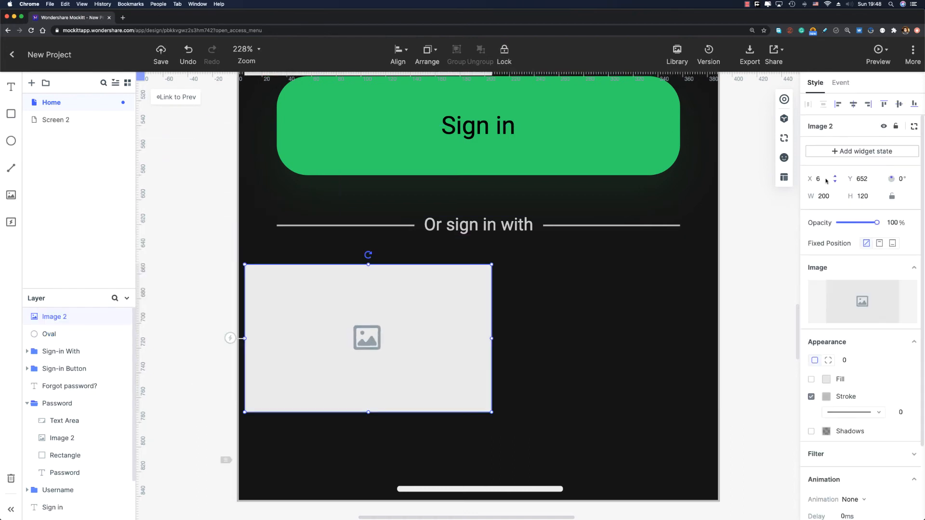
double_click(824, 196)
type("35")
key("Tab")
type("35")
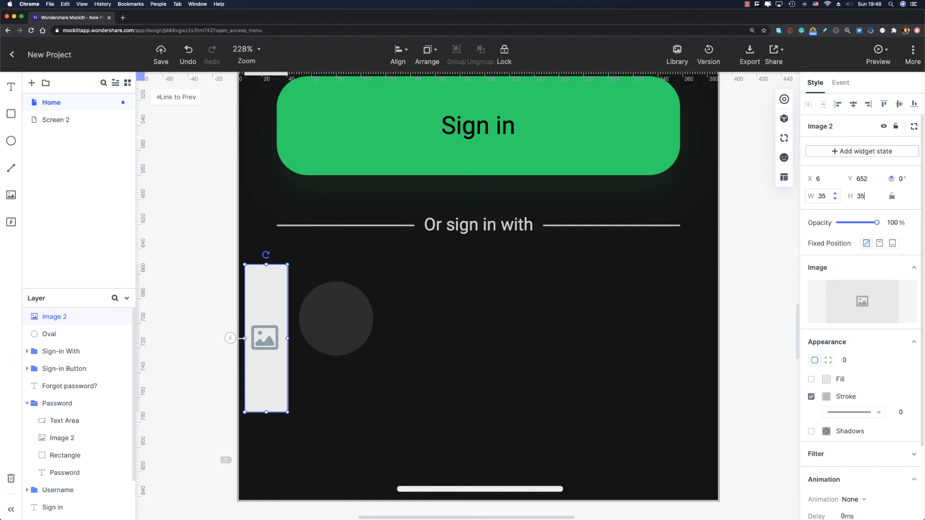
key("Return")
left_click_drag(273, 289, 345, 324)
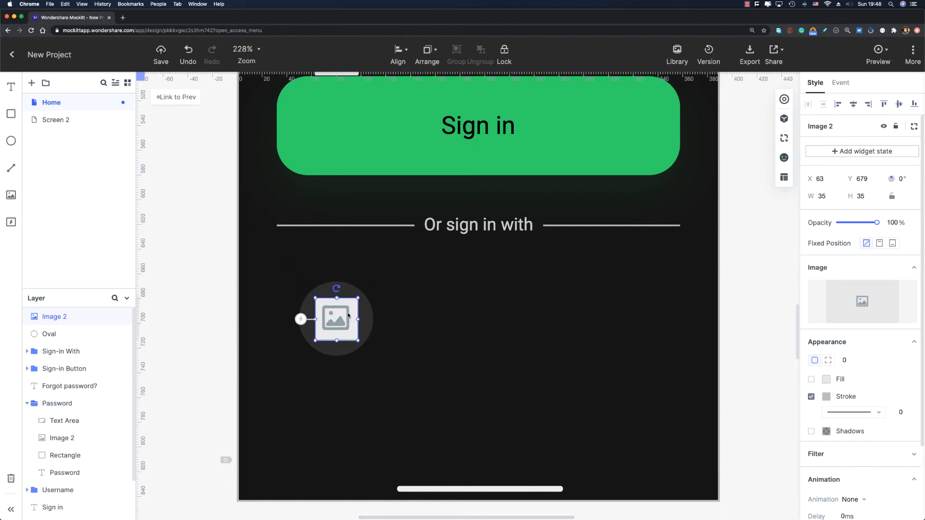
- Fill the image placeholder in the circle with the Facebook logo from the library
left_click(875, 308)
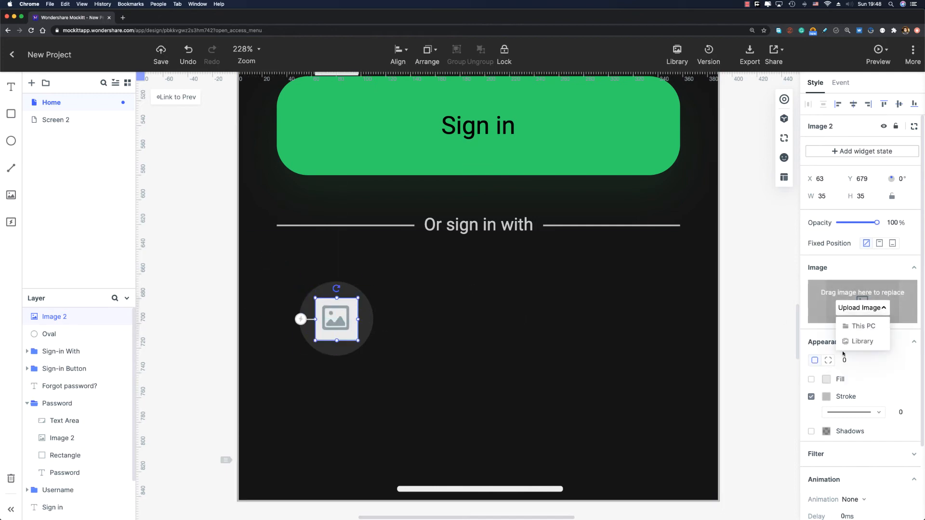
left_click(852, 341)
double_click(286, 404)
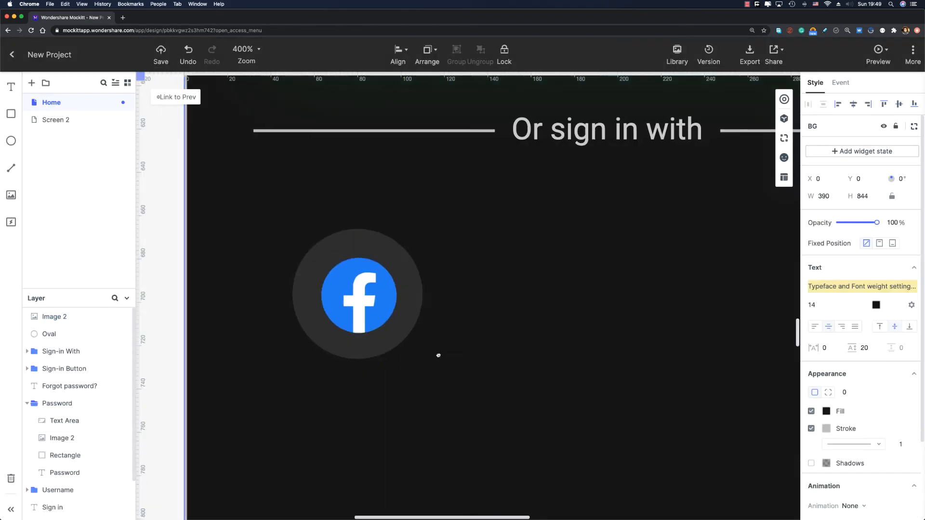
- Group the dark circle with its Facebook logo and place a duplicate of the group to its right at the same height
left_click_drag(438, 353, 270, 227)
key("super+g")
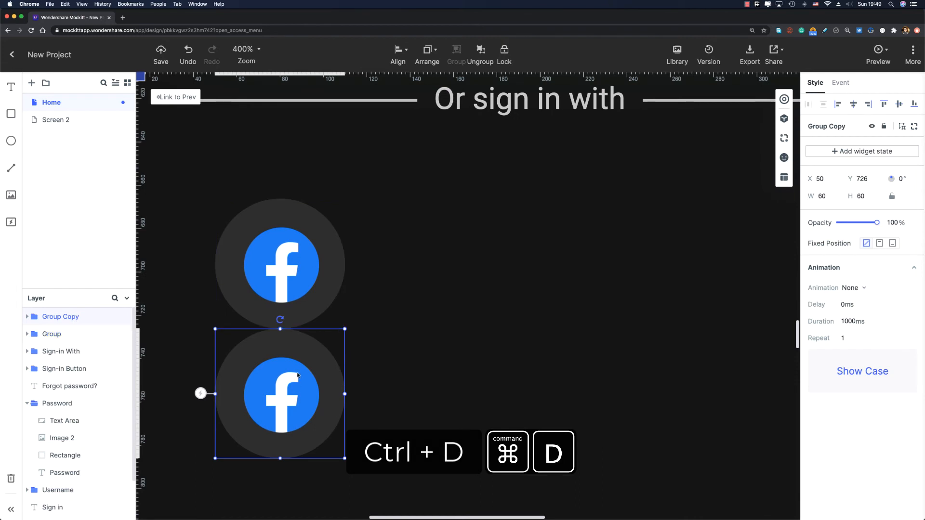
left_click_drag(280, 418, 436, 288)
- Replace the Facebook logo in the second circle with the Google logo from the library
double_click(436, 287)
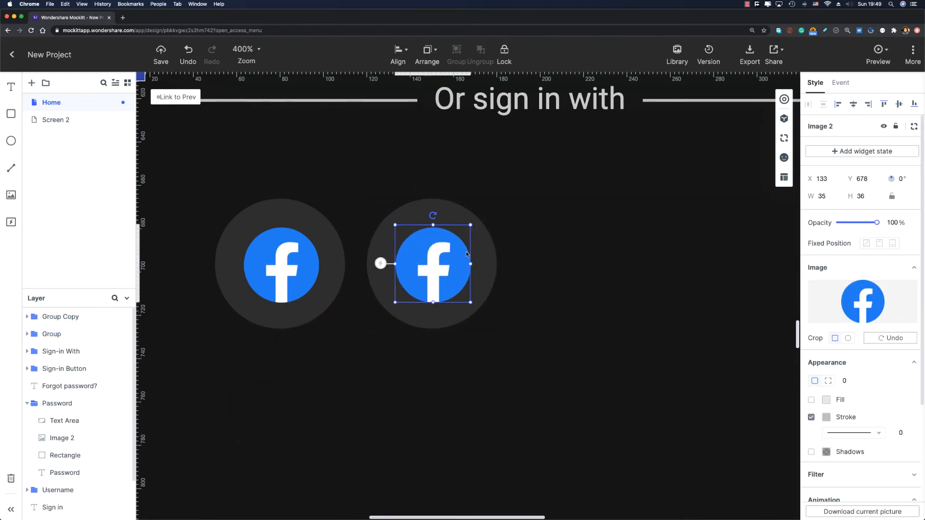
mouse_move(863, 308)
left_click(860, 332)
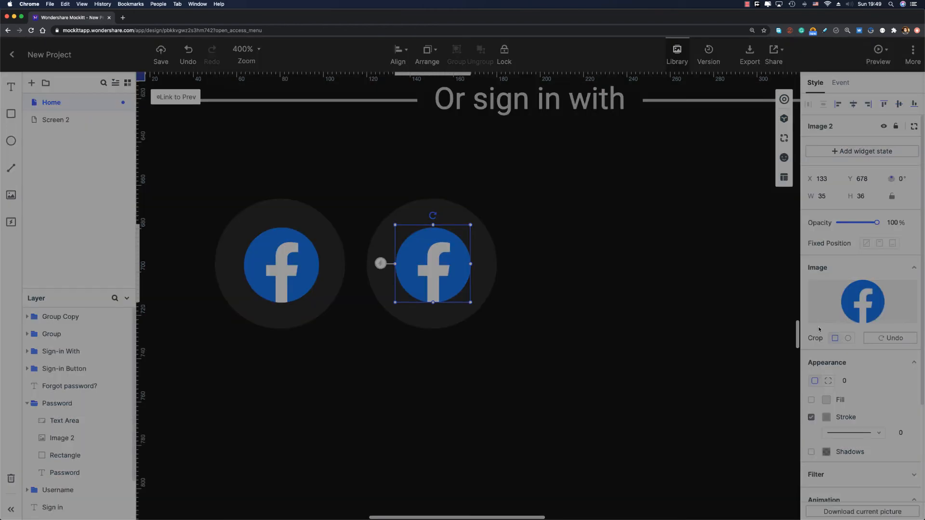
double_click(263, 226)
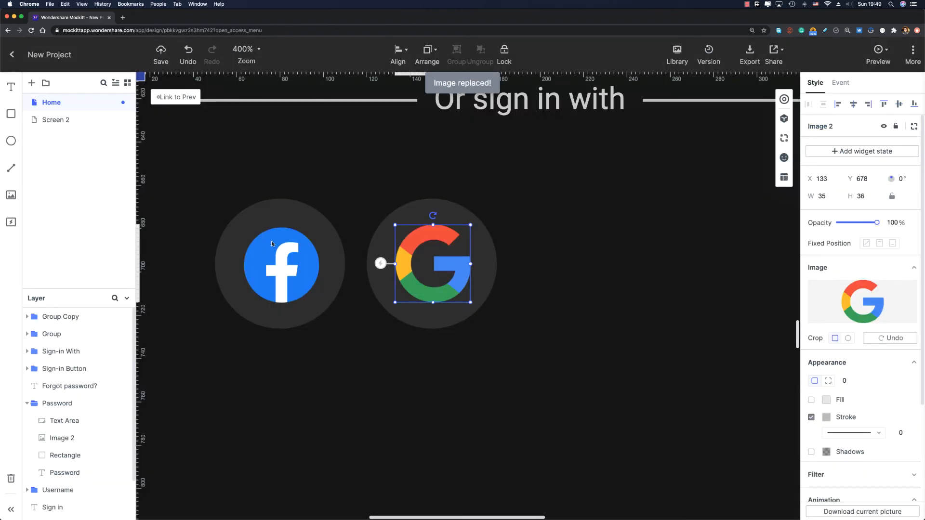
- Duplicate the Google circle group and place the copy to its right at X 190, Y 666
left_click(480, 256)
scroll(480, 257, "right", 2)
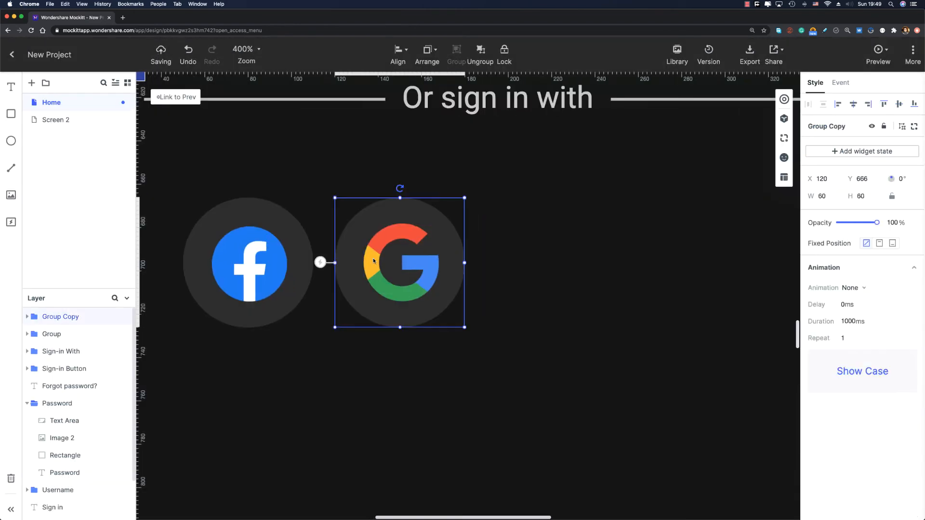
key("super+d")
left_click_drag(380, 366, 528, 238)
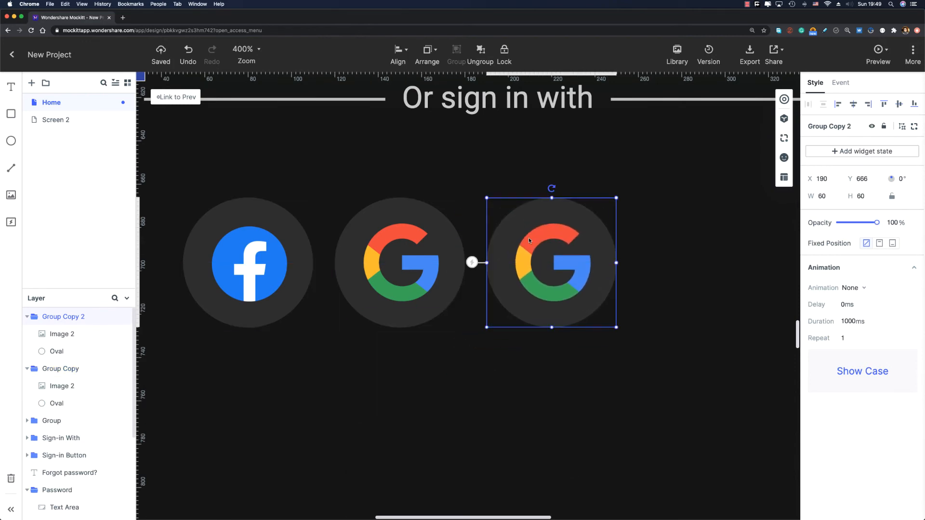
- Replace the Google logo in the third circle with the library image Apple_logo_black 1.svg
double_click(528, 238)
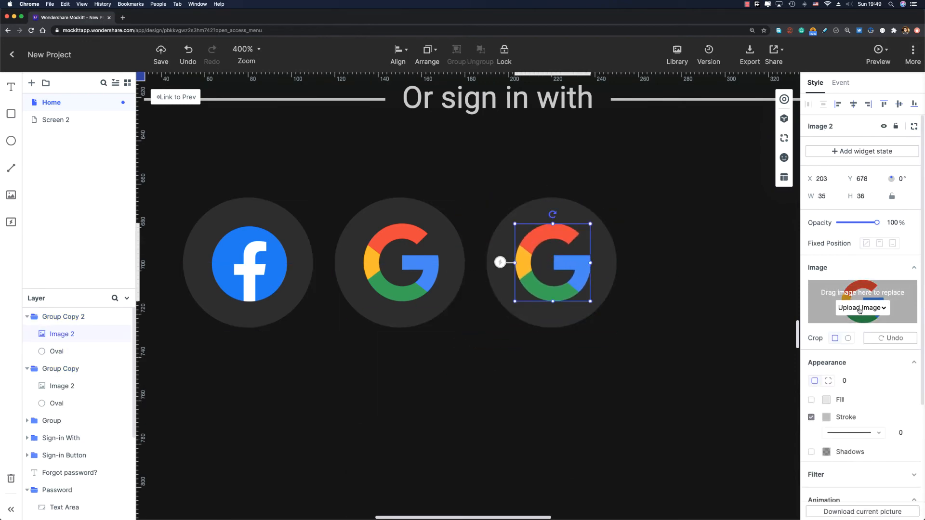
left_click(859, 310)
left_click(850, 337)
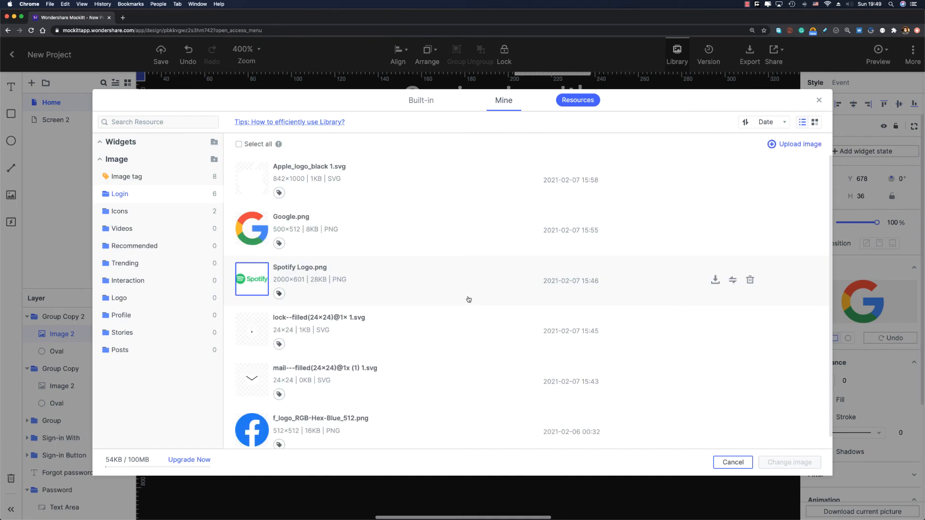
left_click(251, 180)
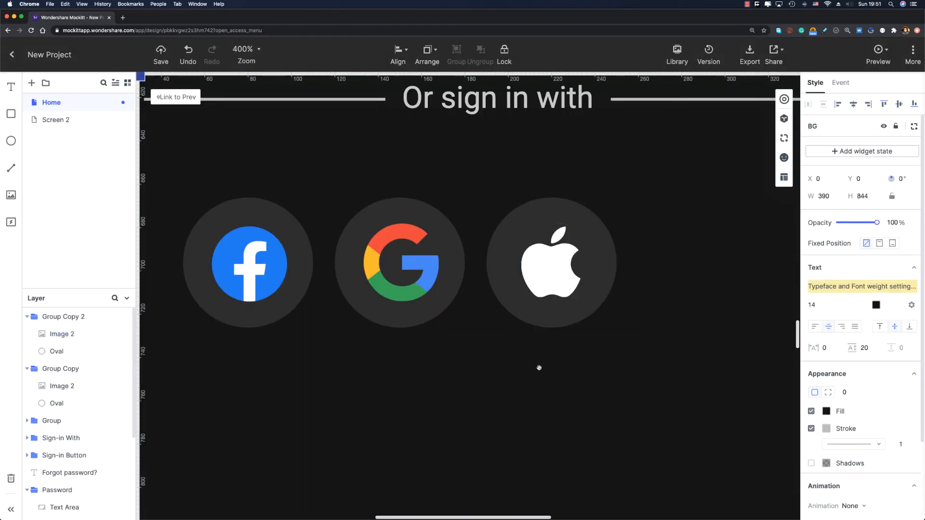
- Spread the Facebook, Google and Apple circles further apart with even gaps, keeping them at the same height
scroll(539, 368, "up", 5)
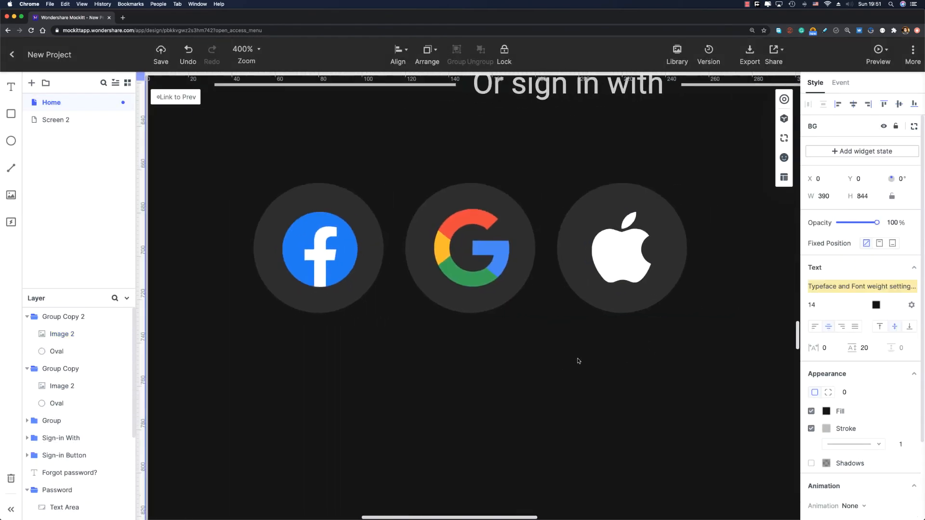
scroll(578, 367, "down", 3)
scroll(576, 367, "down", 2)
left_click(573, 280)
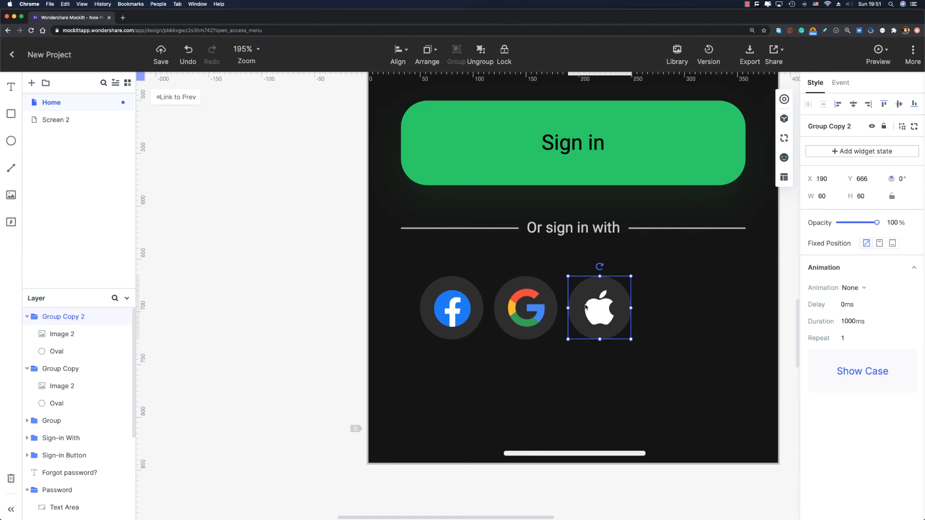
left_click_drag(587, 306, 621, 306)
left_click(527, 303)
left_click_drag(526, 303, 536, 306)
left_click(452, 307)
left_click_drag(462, 304, 450, 304)
- Group the three social login circles and centre the group horizontally on the screen
left_click(538, 308, "shift")
left_click(640, 309, "shift")
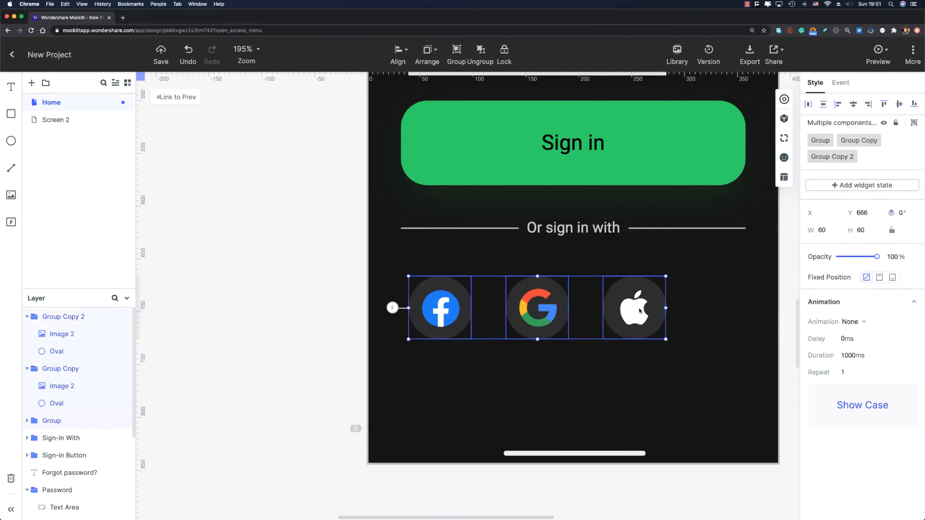
key("super+g")
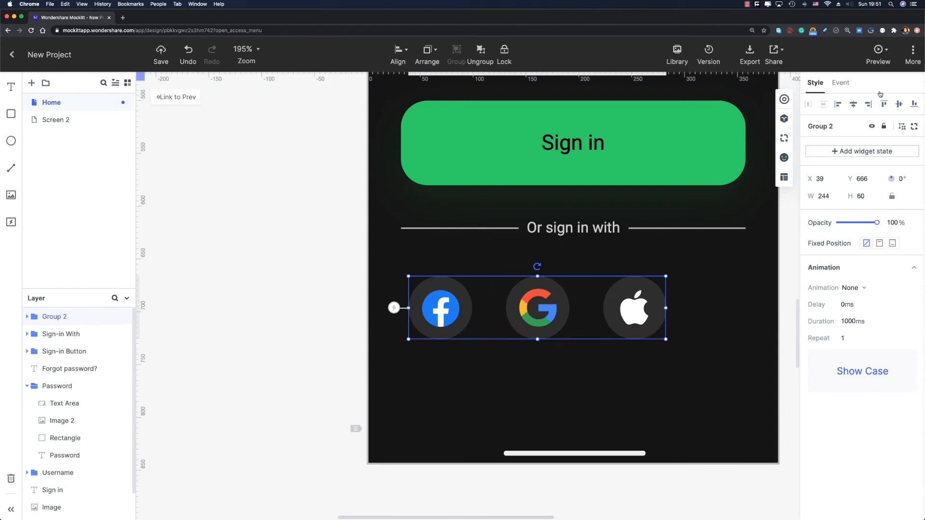
left_click(854, 105)
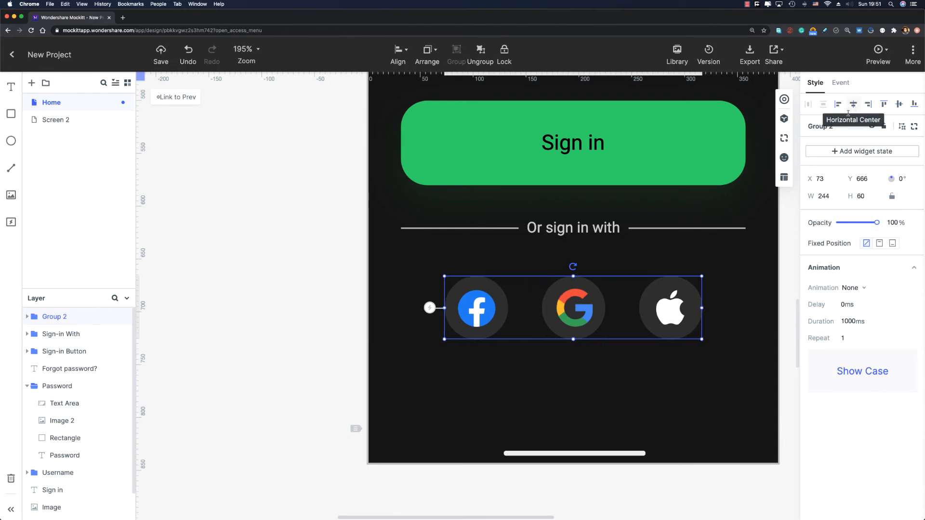
- Move the social icons group up to Y 660, closer to the "Or sign in with" divider
scroll(675, 279, "right", 2)
scroll(674, 279, "down", 1)
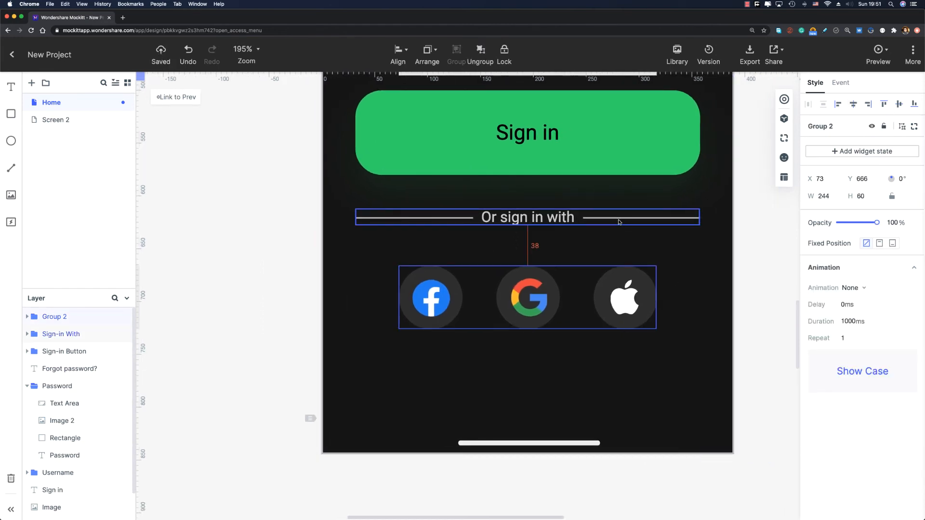
key("Up")
key("Up")
key("Up")
key("Up")
key("Up")
key("Up")
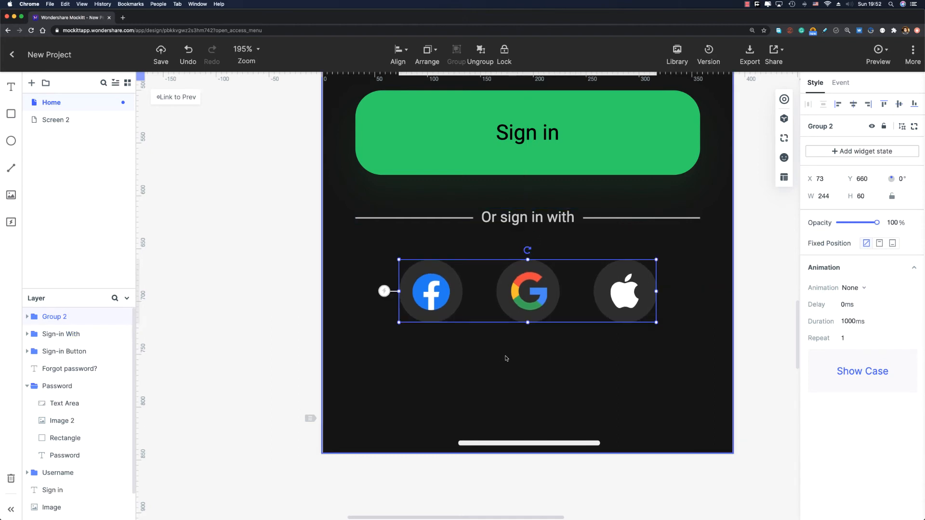
- Duplicate the "Forgot password?" text and place the copy horizontally centred below the social icons at Y 768
scroll(539, 406, "up", 3)
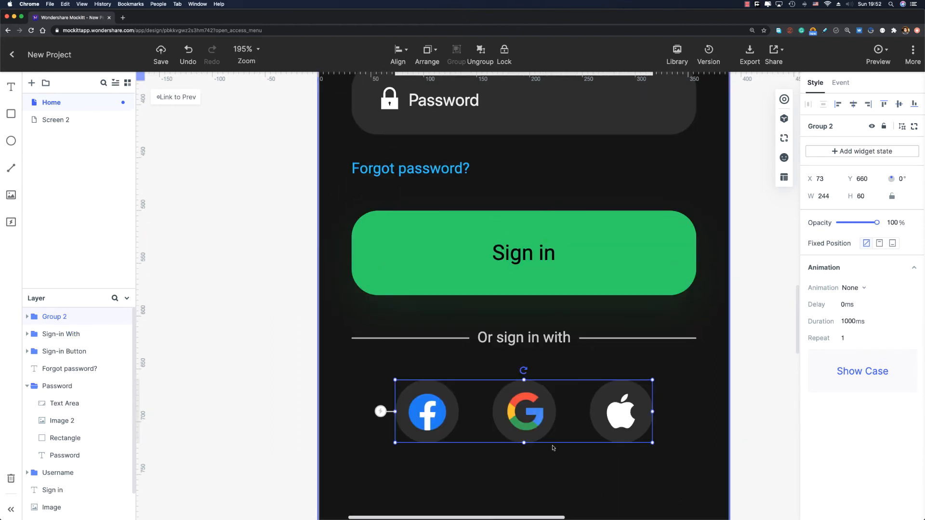
left_click(420, 168)
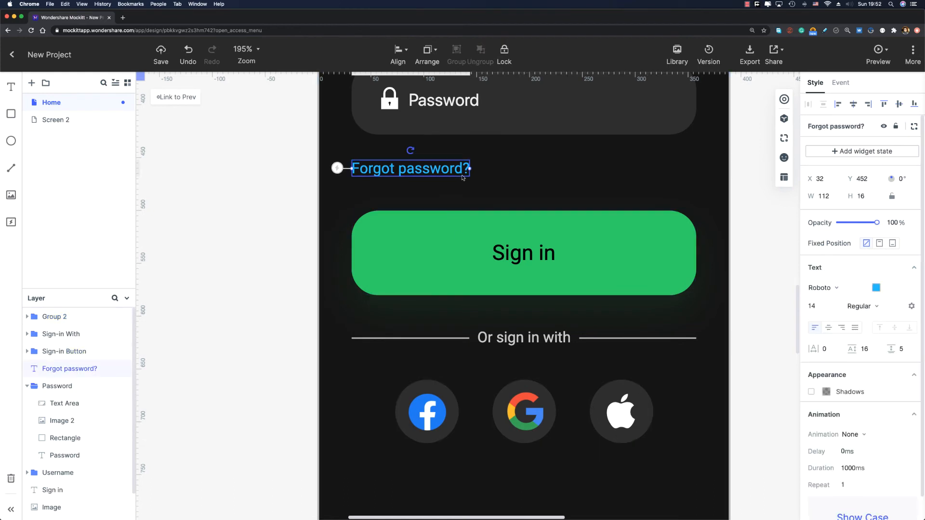
key("super+d")
left_click_drag(426, 168, 546, 389)
scroll(533, 475, "down", 2)
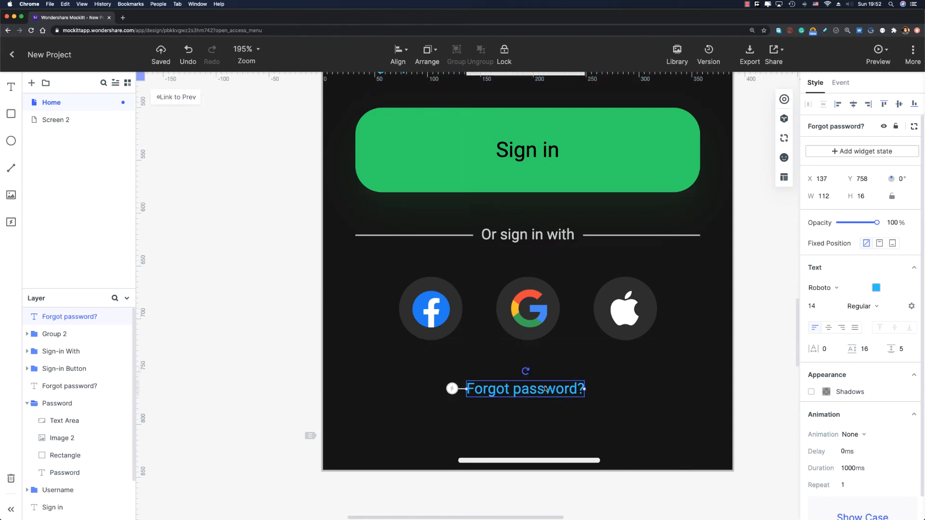
left_click(854, 104)
left_click_drag(530, 392, 531, 399)
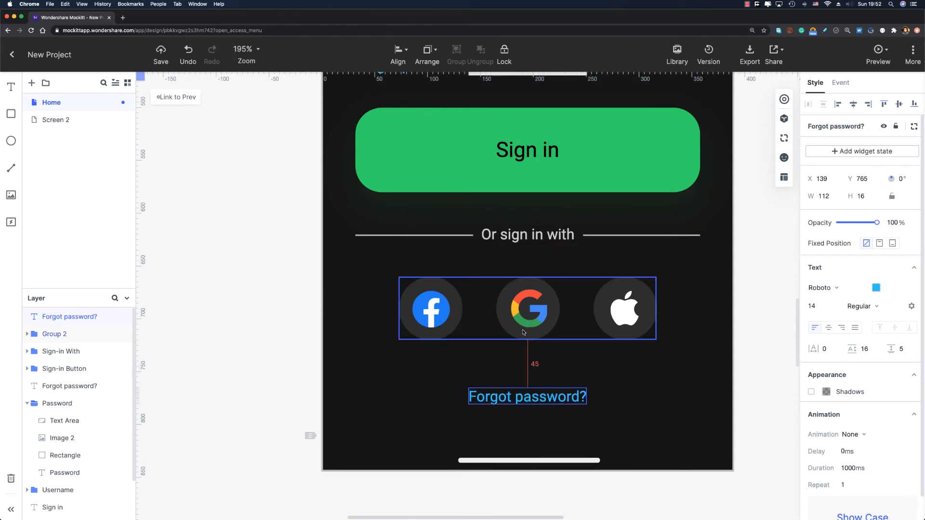
key("Down")
key("Down")
key("Down")
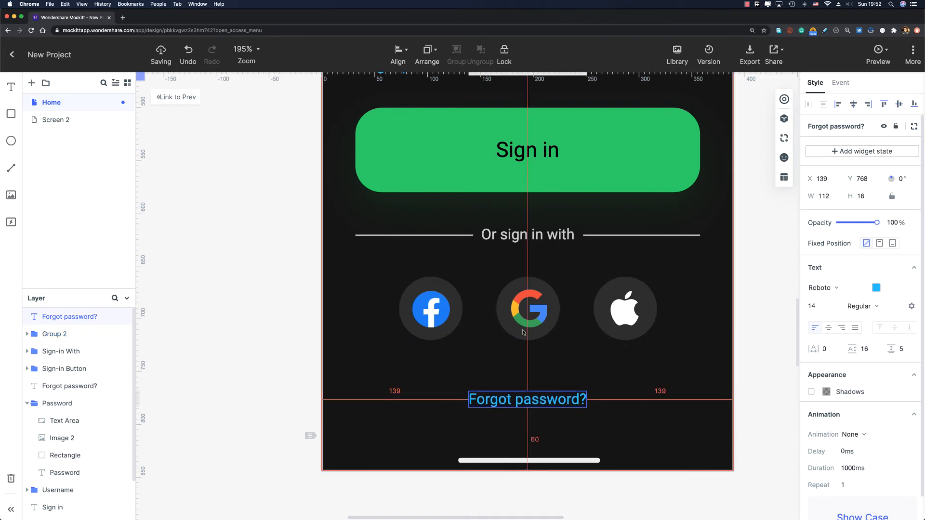
- Change the copied text to "Don't you have an account? Sign up now." and centre it horizontally on the screen
double_click(542, 400)
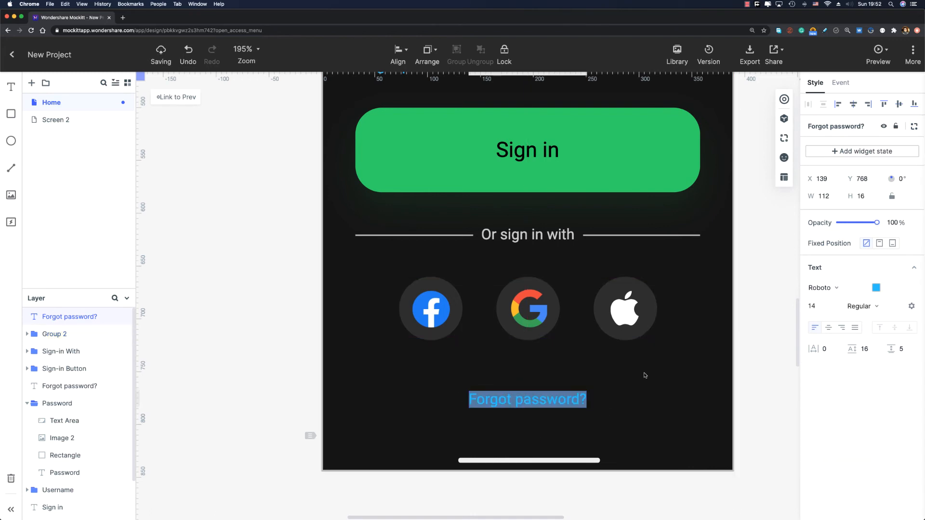
type("Don't you have a")
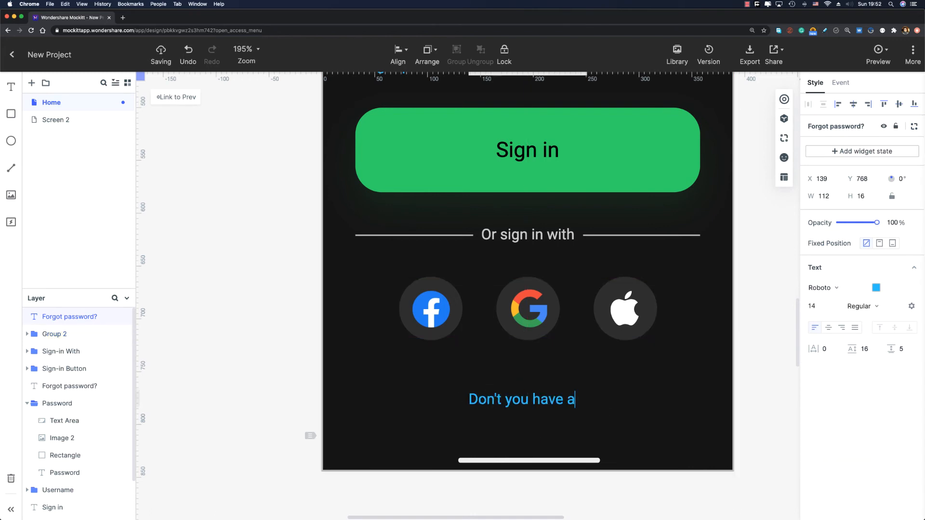
type("n account? Sign up now.")
key("Escape")
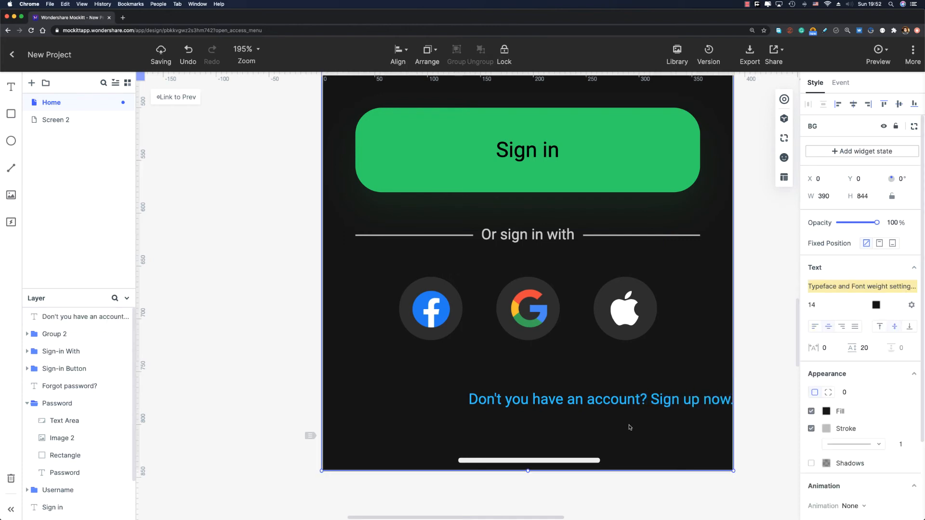
left_click(853, 104)
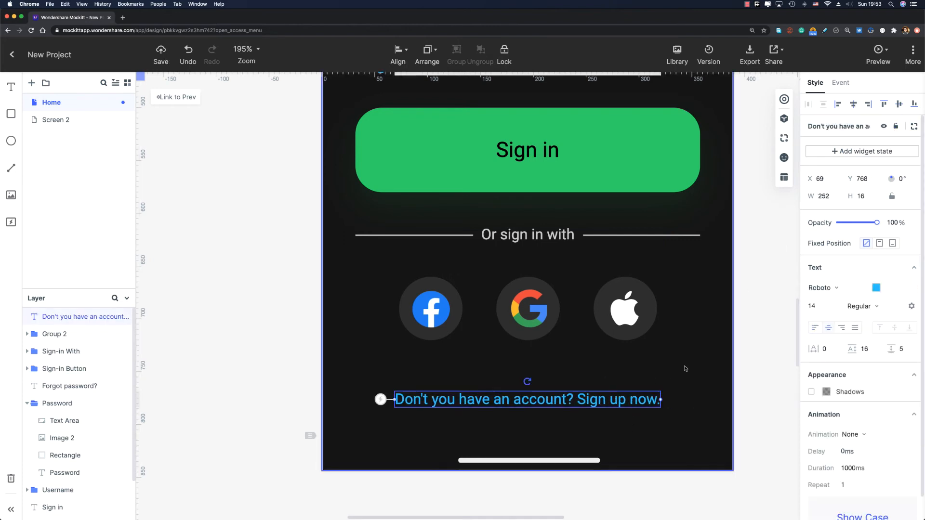
left_click(706, 267)
- Preview the finished login screen prototype in full screen
scroll(706, 266, "down", 3)
scroll(706, 267, "down", 4)
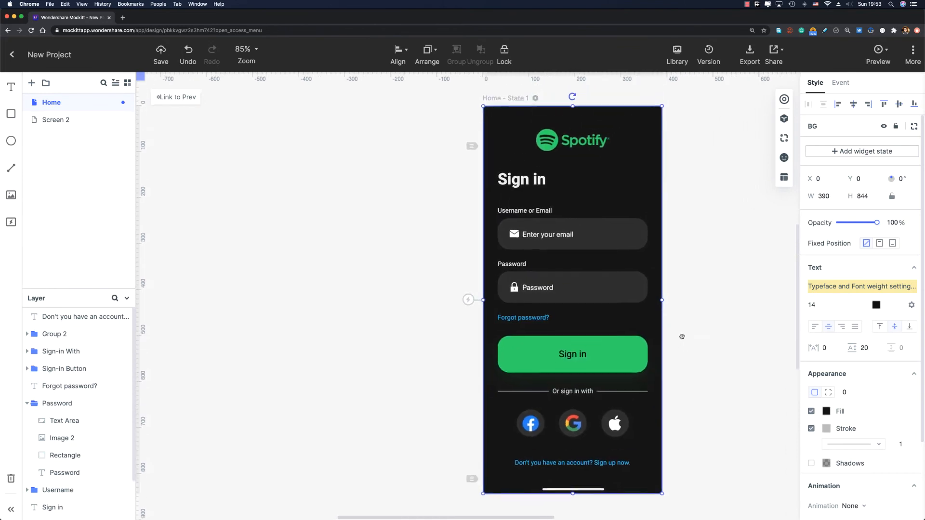
left_click_drag(654, 330, 640, 332)
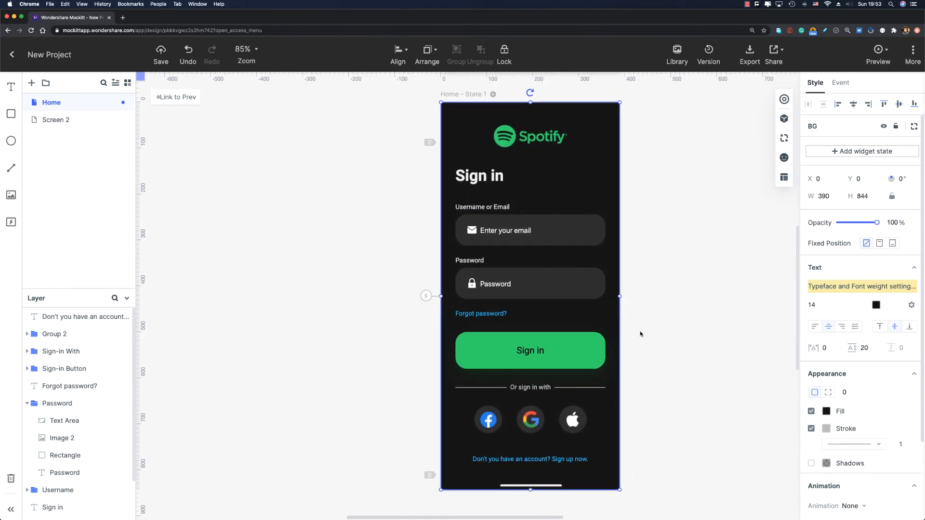
left_click(883, 49)
left_click(878, 56)
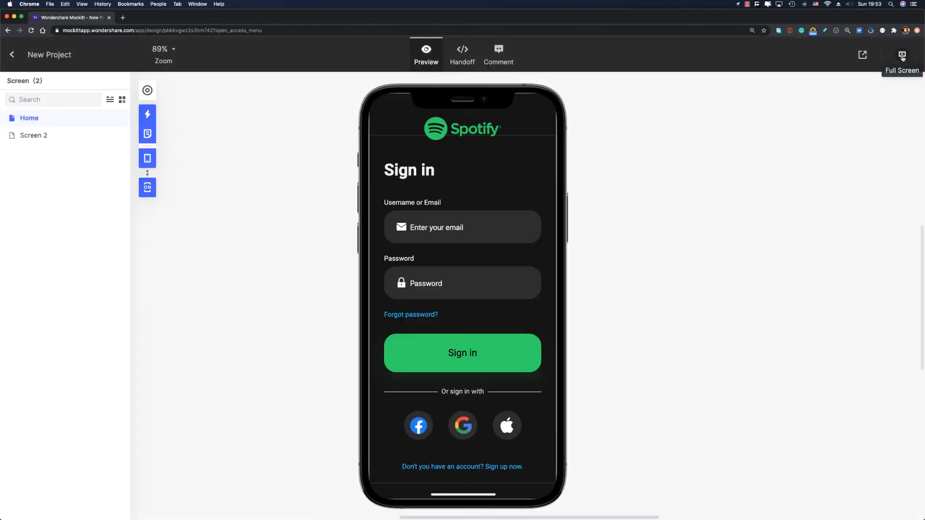
left_click(902, 56)
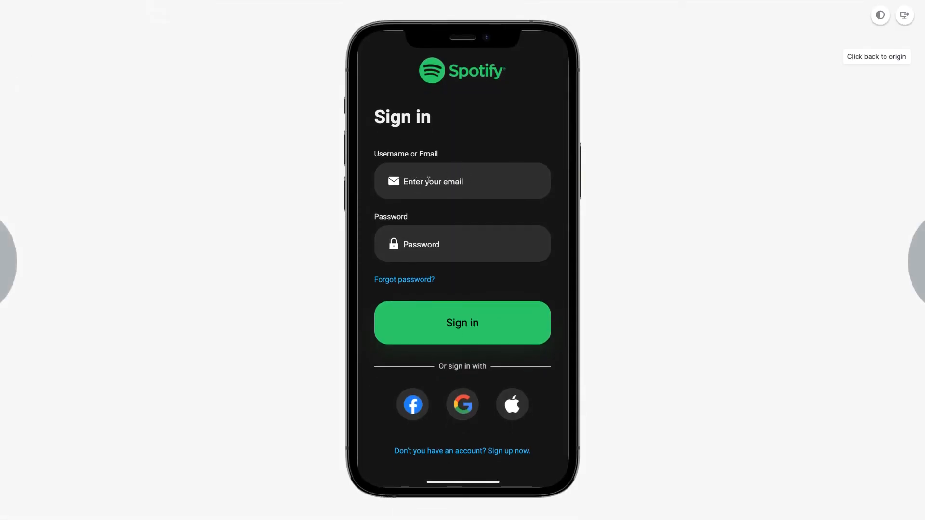
- Test the preview's input fields with a sample email address and password, and return to the design editor
type("a")
key("BackSpace")
type("Arash@test.com")
left_click(475, 249)
type("123456")
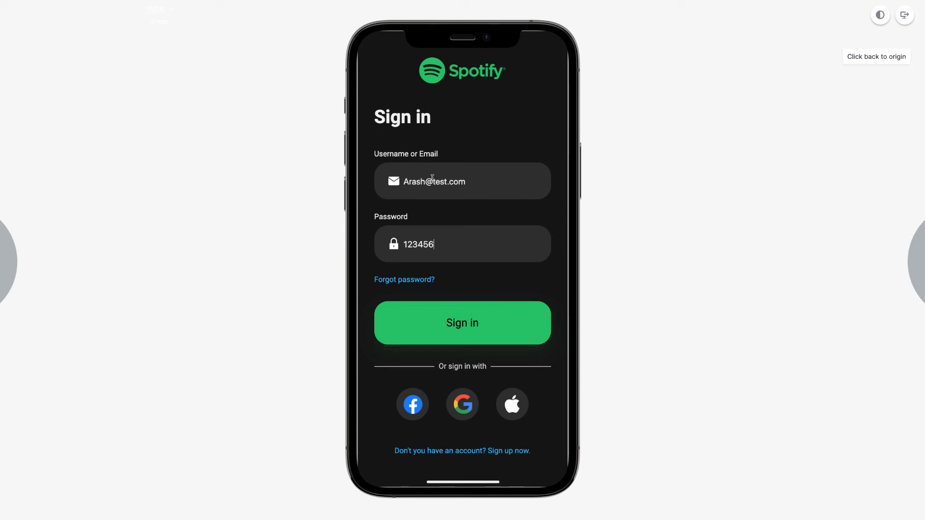
key("Escape")
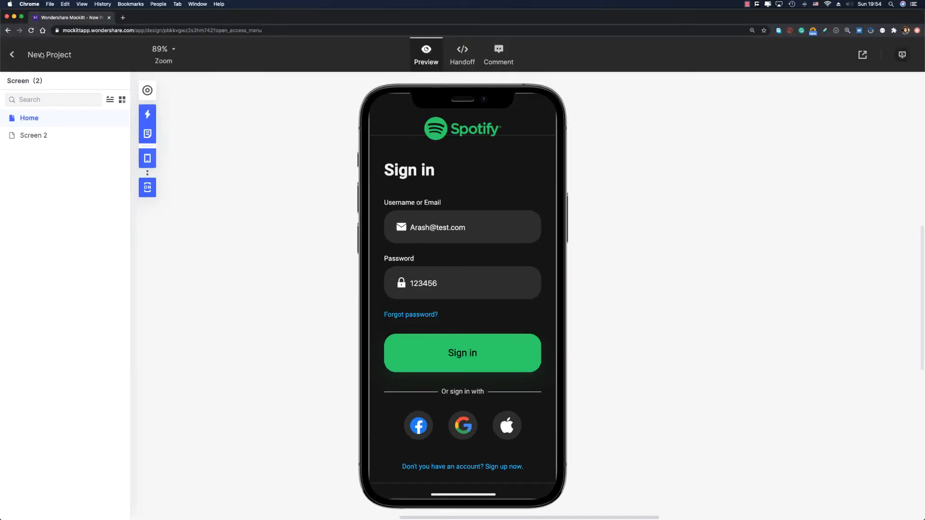
left_click(12, 55)
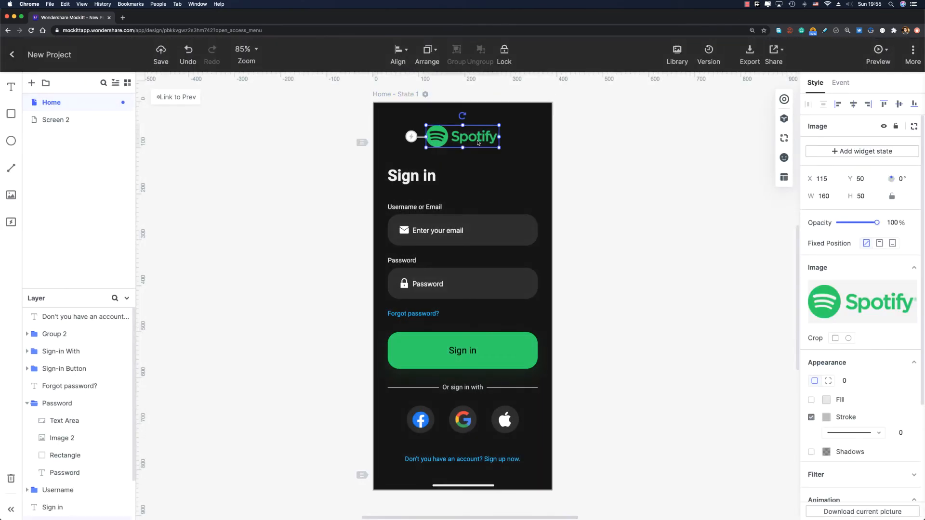
- Apply the FadeIn animation to the logo, heading, both input fields, "Forgot password?", "Sign in" button, "Or sign in with" divider and sign-up text together
key("shift")
left_click(410, 180, "shift")
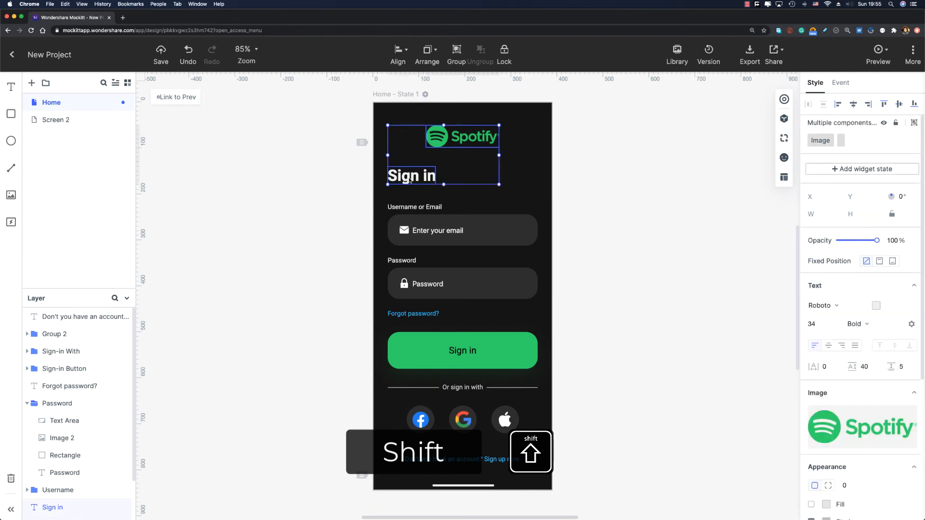
left_click(398, 209, "shift")
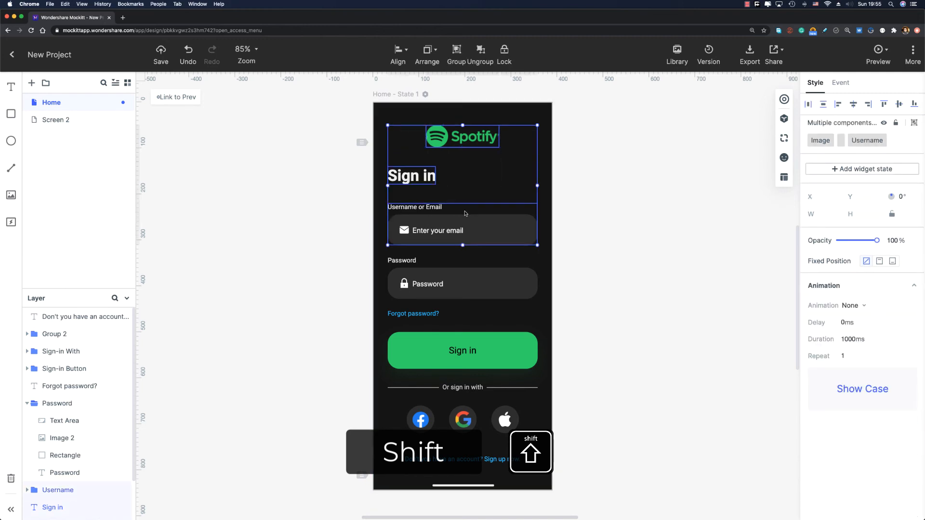
left_click(431, 277, "shift")
left_click(420, 314, "shift")
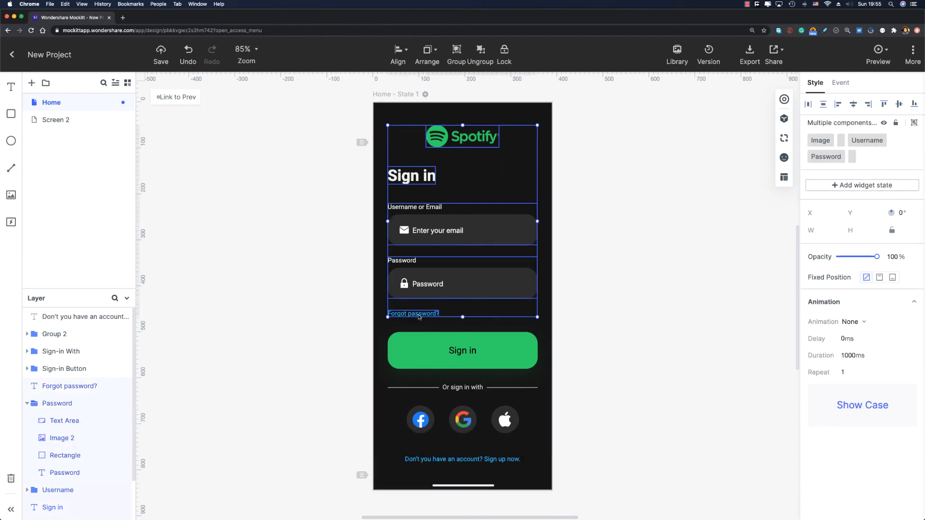
left_click(438, 340, "shift")
left_click(448, 389, "shift")
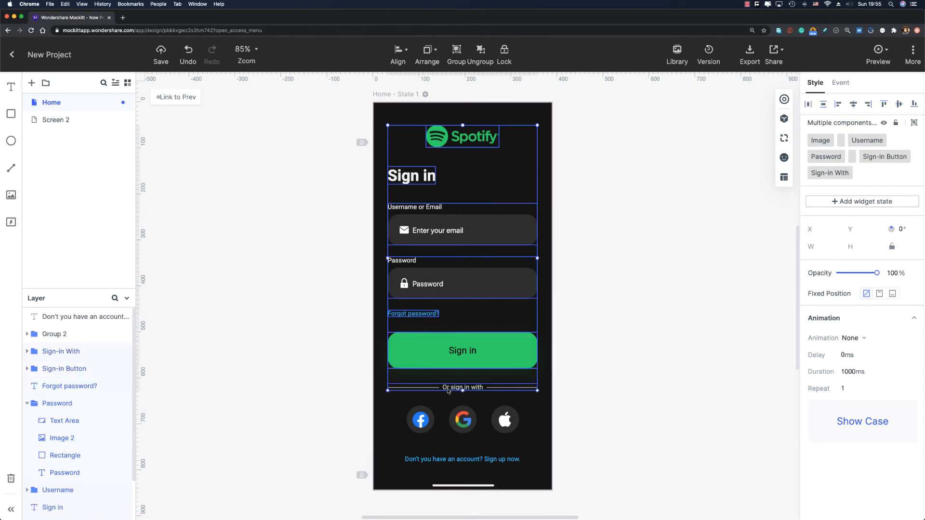
left_click(421, 460, "shift")
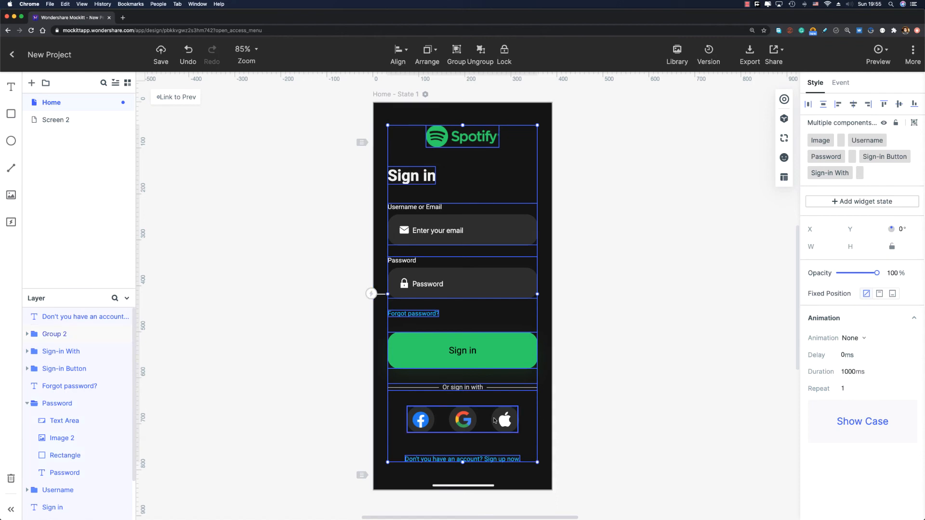
left_click(853, 337)
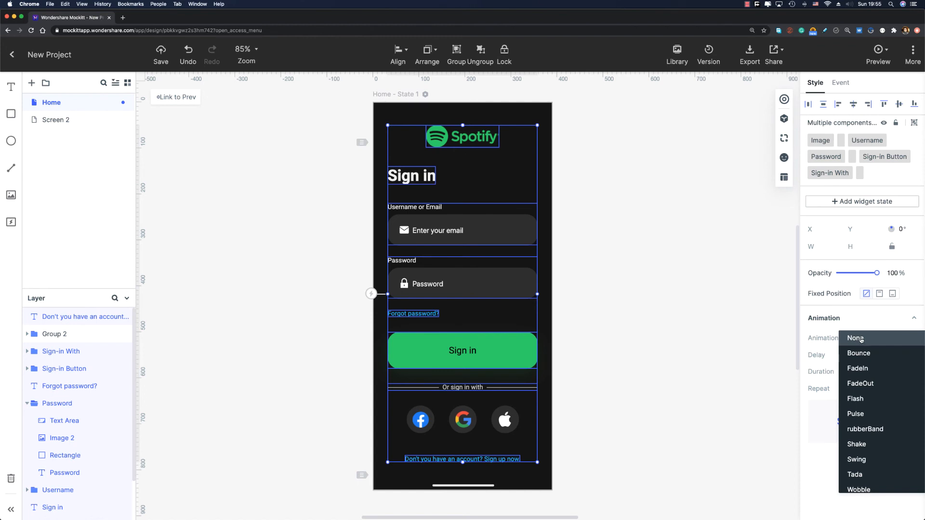
left_click(858, 369)
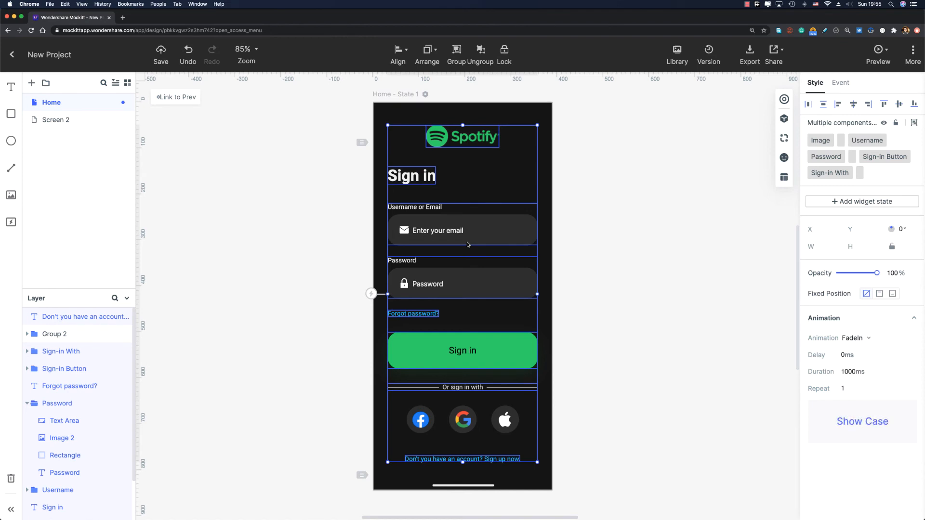
- Preview the login screen with its simultaneous fade-in animations, and return to the design editor
key("Escape")
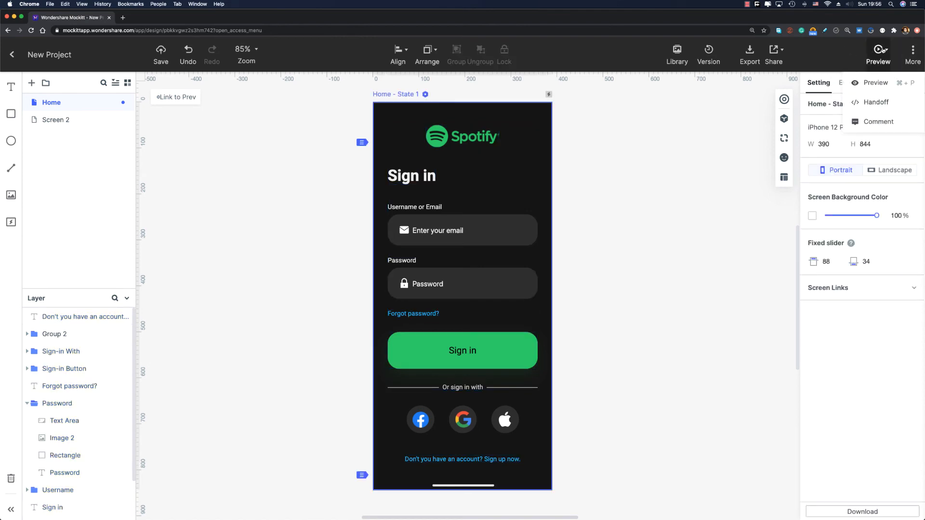
left_click(884, 49)
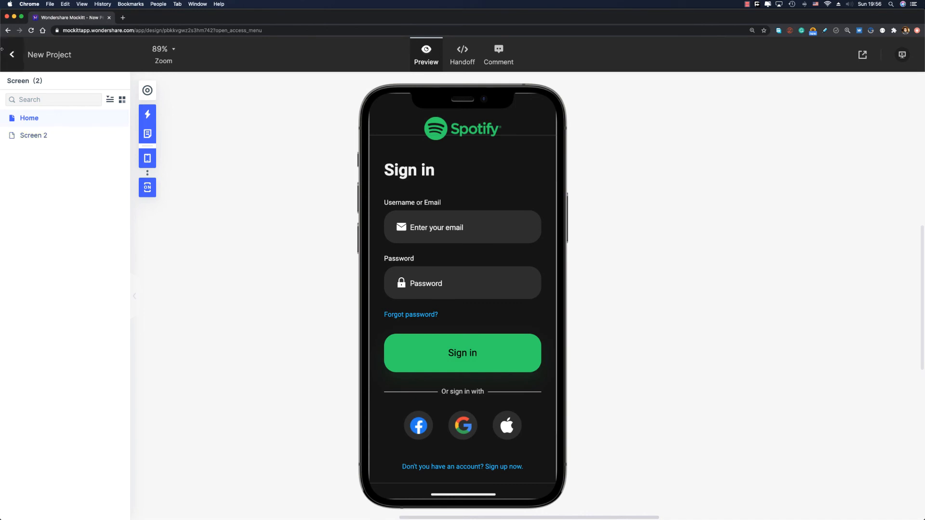
left_click(11, 55)
- Set the FadeIn delay of the "Sign in" heading, and set the Username field group's delay to 400 ms
scroll(905, 318, "down", 3)
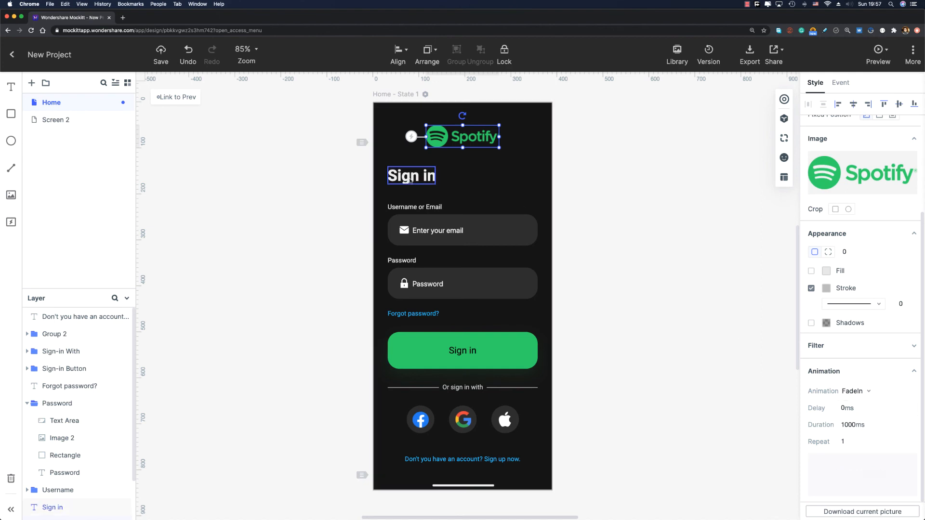
left_click(430, 182)
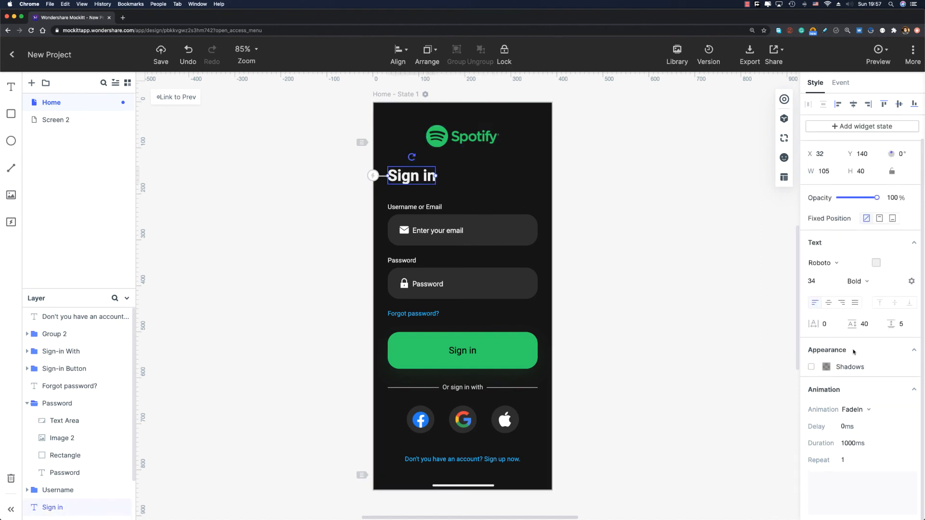
left_click(844, 427)
left_click(398, 221)
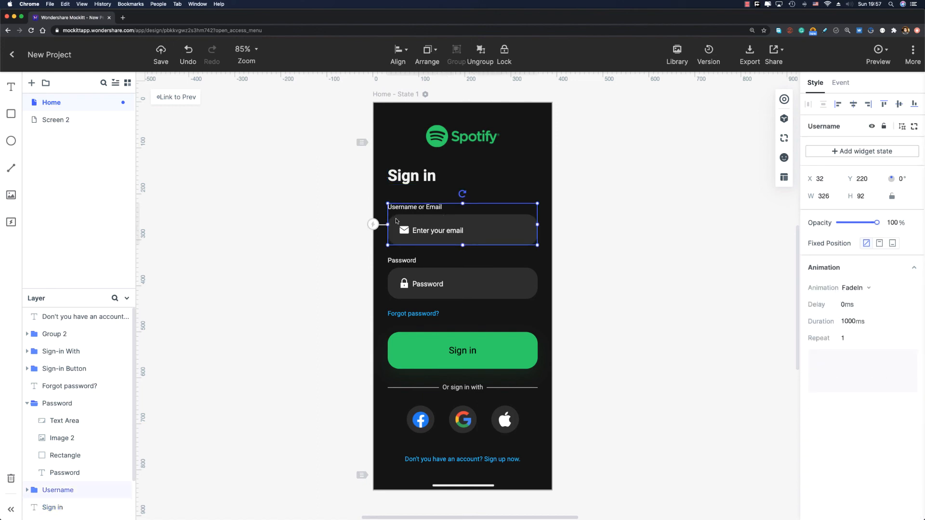
left_click(846, 305)
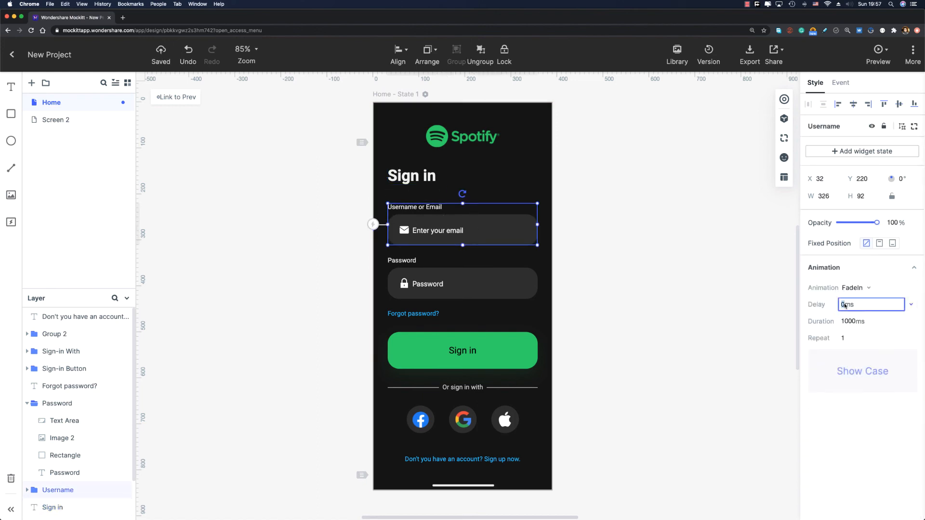
type("400")
- Set the FadeIn delay to 600 ms for the Password field group and 800 ms for the "Forgot password?" text
left_click(501, 286)
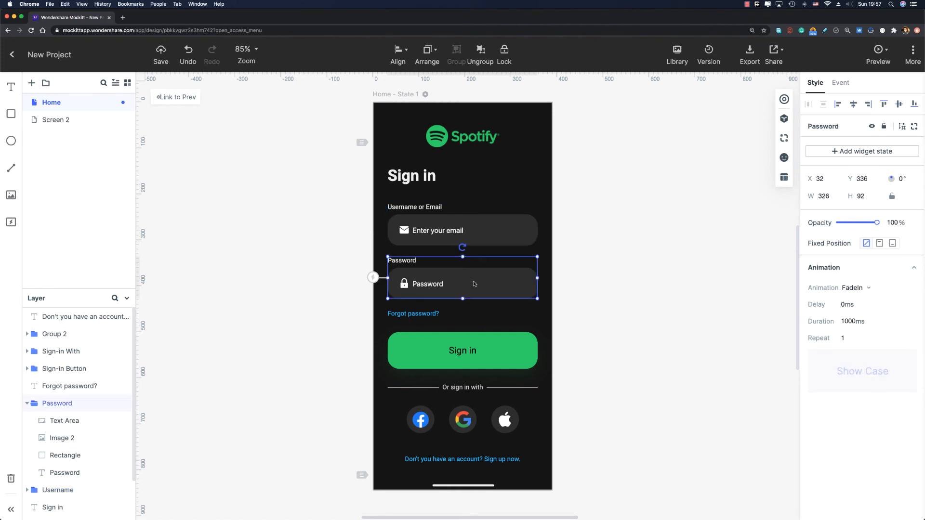
left_click(846, 305)
type("600")
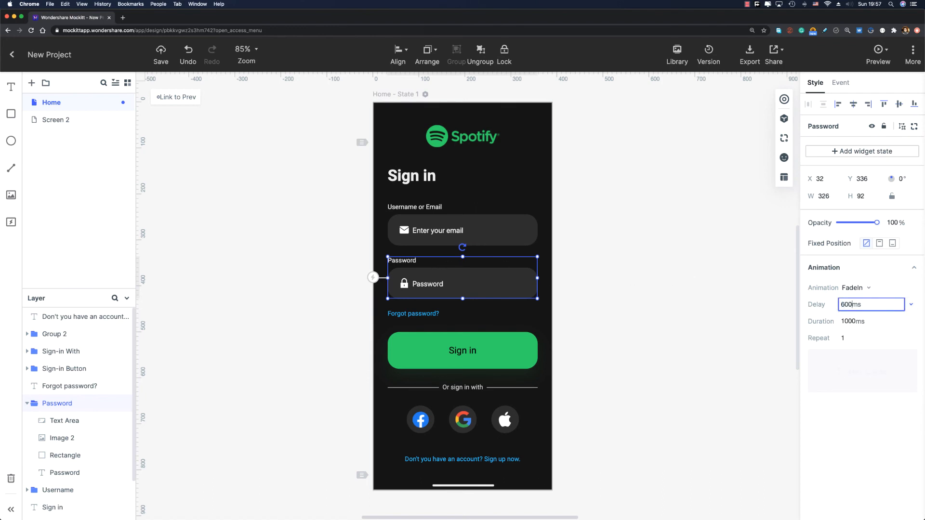
left_click(413, 314)
left_click(867, 426)
type("800ms")
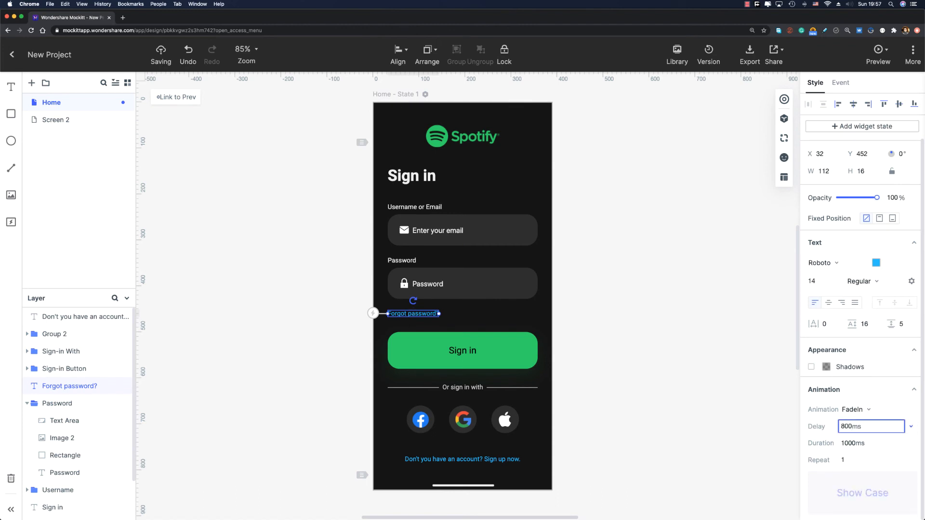
- Set the FadeIn delay to 1000 ms for the green "Sign in" button and 1200 ms for the "Or sign in with" divider
left_click(462, 350)
left_click(844, 305)
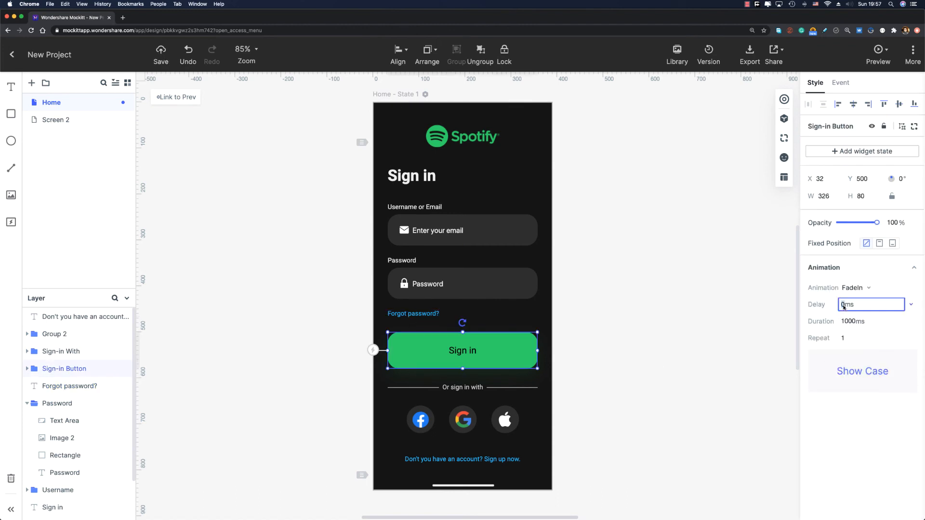
type("1000")
left_click(463, 387)
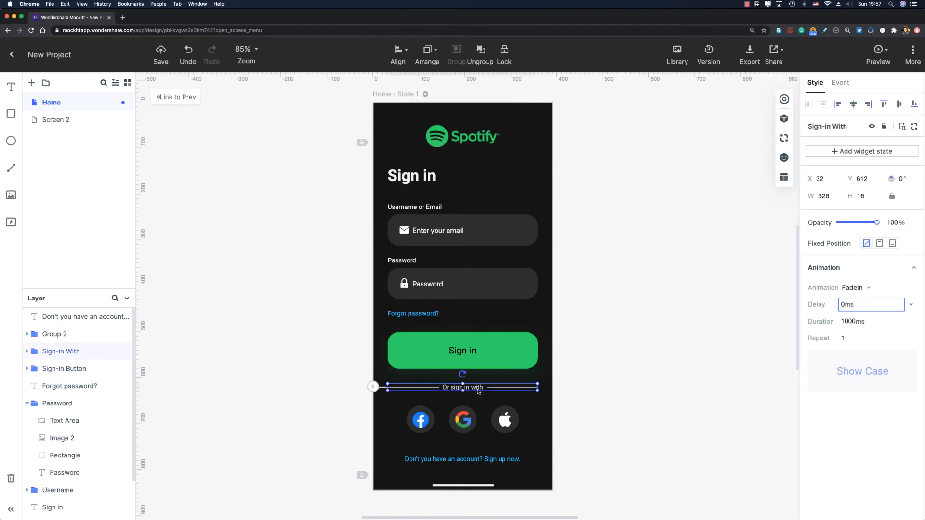
left_click(843, 305)
type("120")
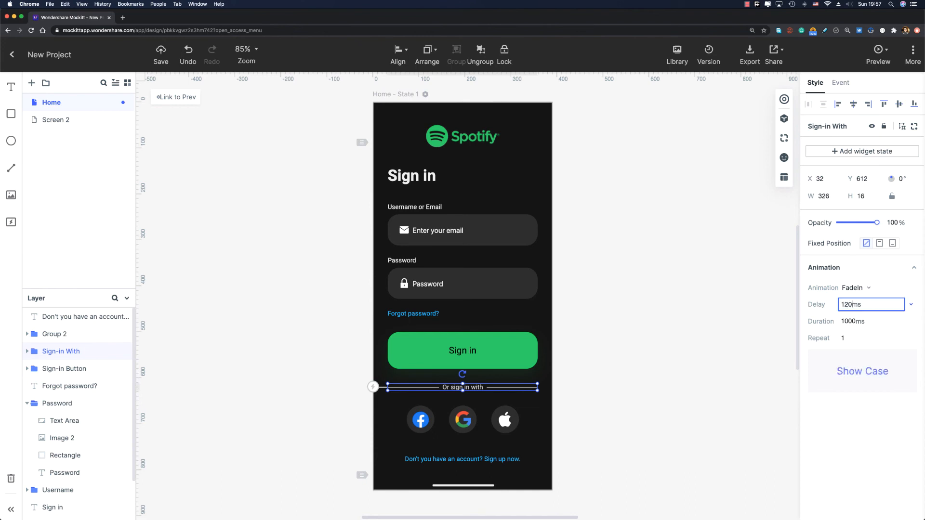
type("0")
- Apply the ZoomIn animation to the Facebook, Google and Apple icons together with their background circles
left_click(421, 419)
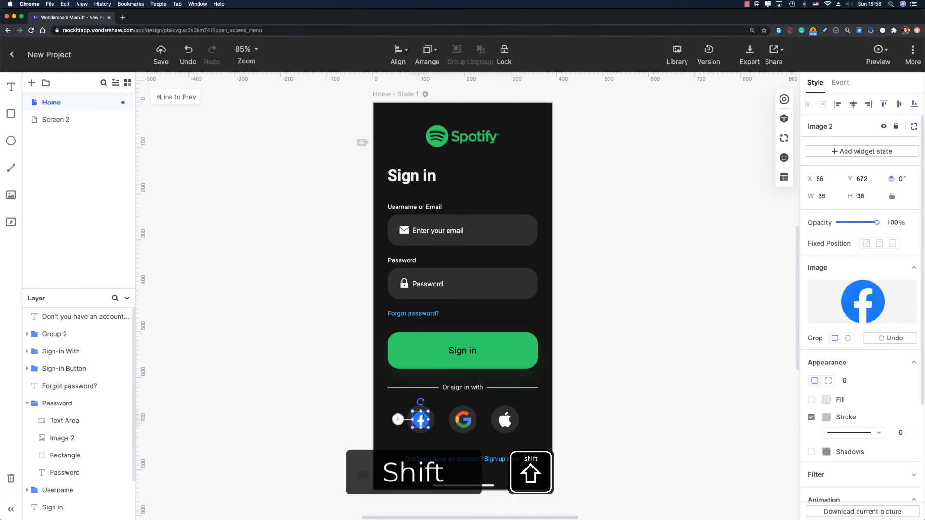
left_click(424, 415, "shift")
left_click(471, 415, "shift")
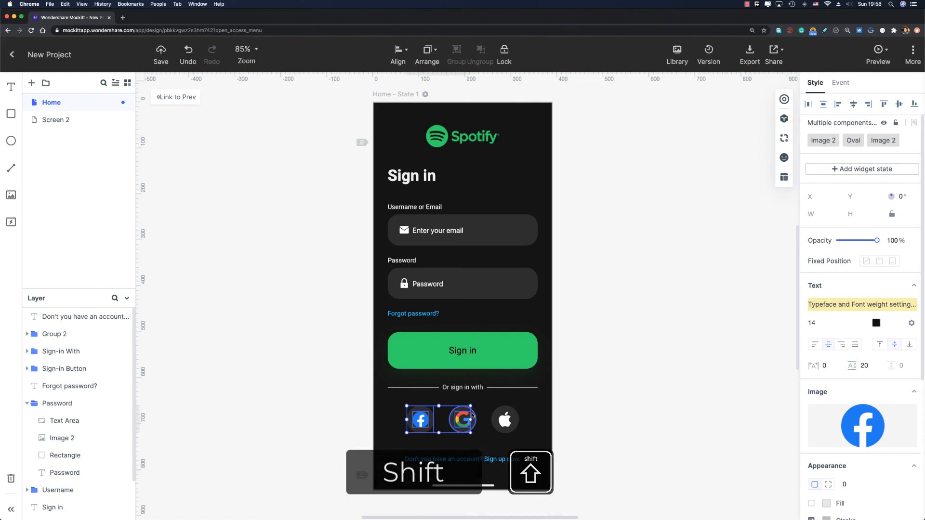
left_click(505, 419, "shift")
scroll(863, 386, "down", 5)
left_click(877, 410)
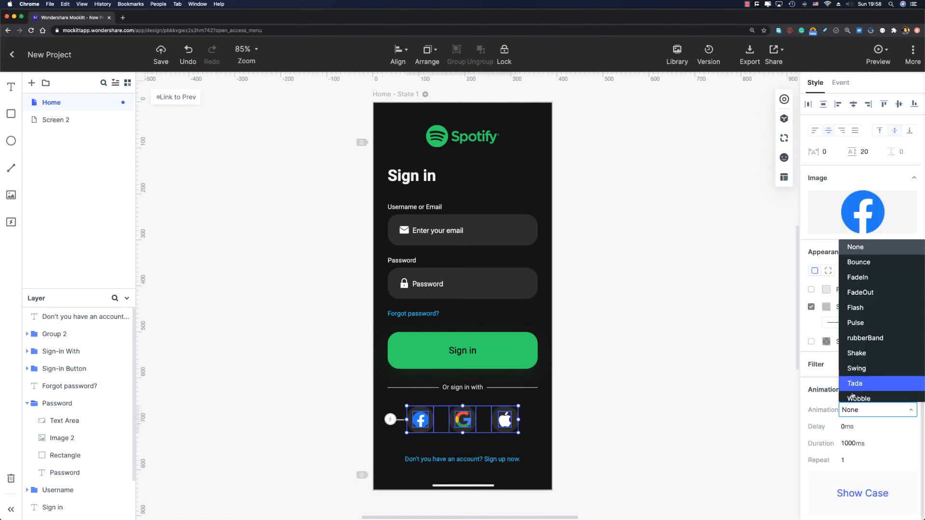
scroll(851, 395, "down", 10)
left_click(852, 343)
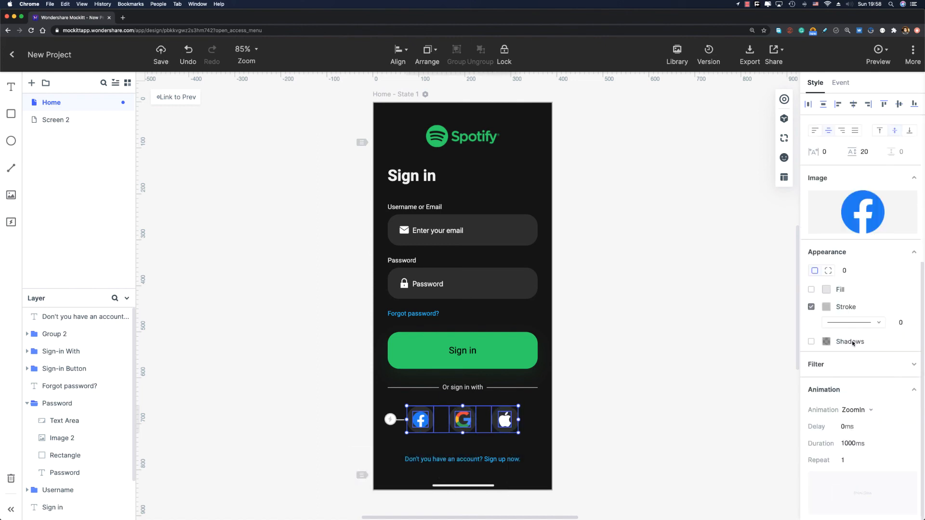
left_click(646, 421)
- Set the ZoomIn delay of the Facebook icon and its background circle to 1400 ms
double_click(425, 420)
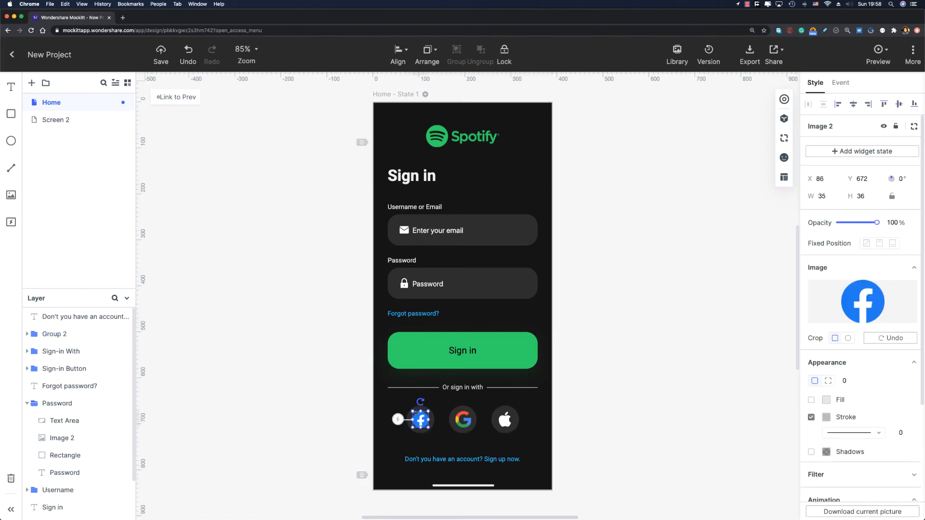
key("shift")
left_click(407, 419, "shift")
scroll(863, 337, "down", 5)
left_click(846, 428)
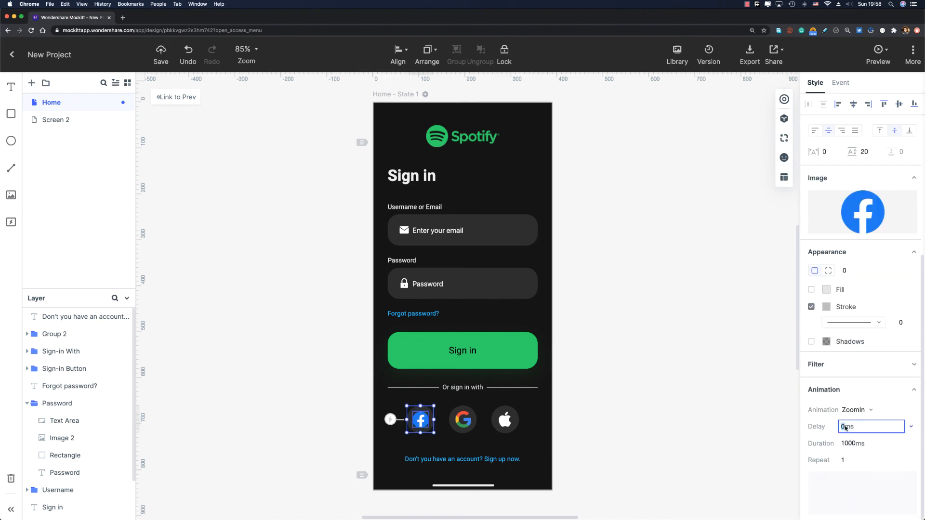
type("1400")
- Set the ZoomIn delay of the Google icon and its background circle to 1600 ms
left_click(463, 420)
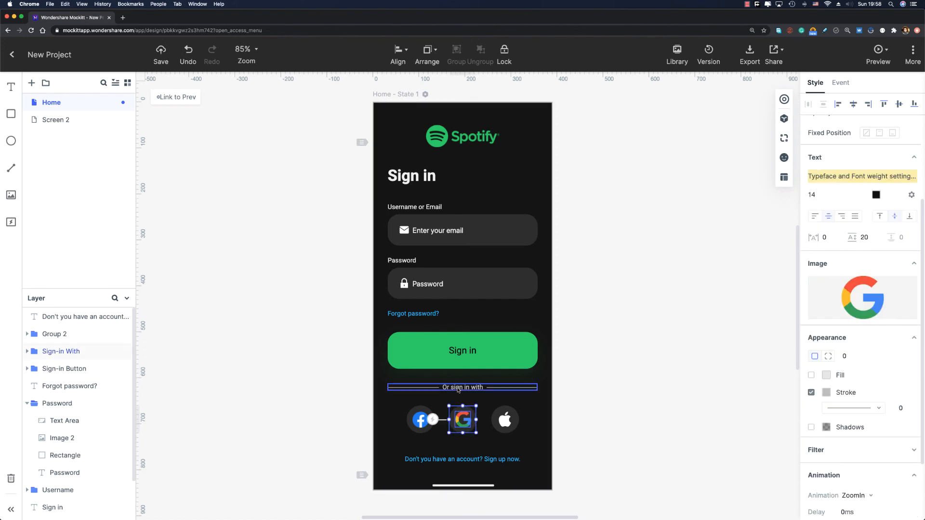
scroll(819, 414, "down", 3)
left_click(846, 426)
type("160")
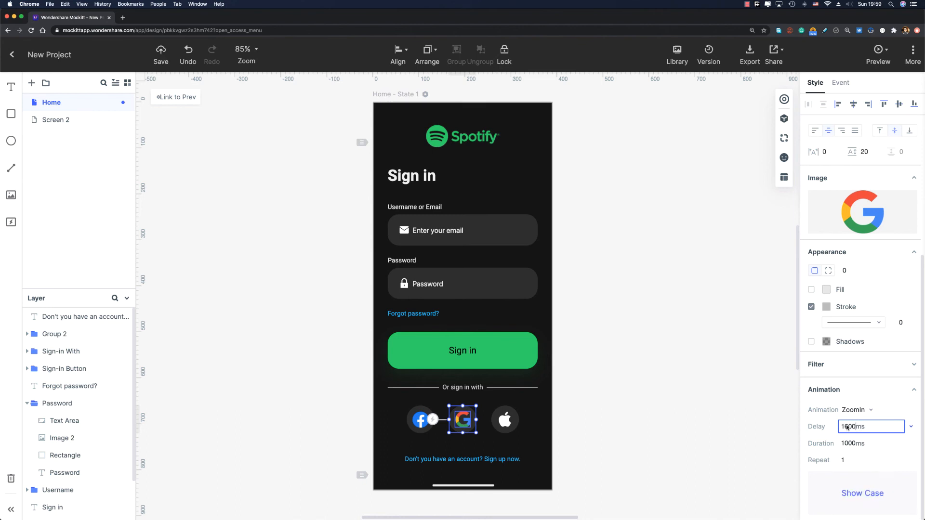
- Set the ZoomIn delay of the Apple icon and its background circle to 1800 ms
left_click(514, 421)
left_click(517, 422)
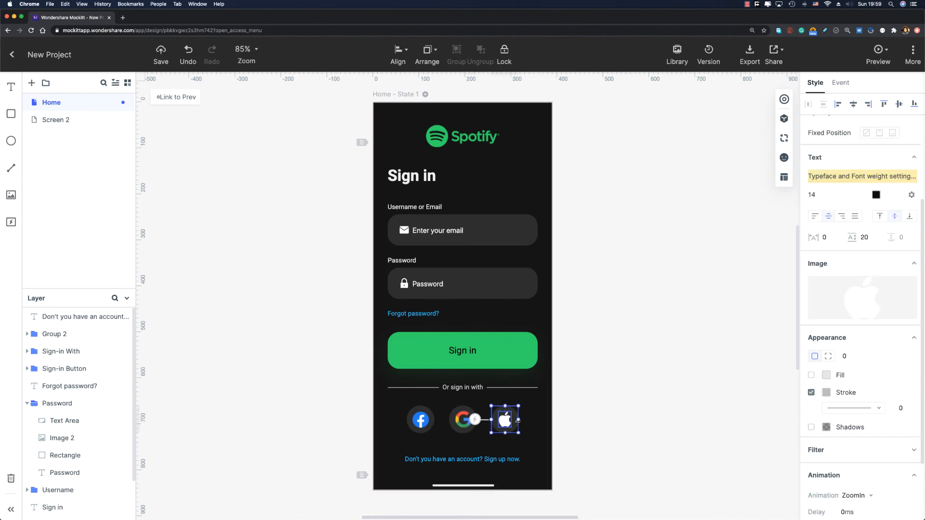
scroll(867, 384, "down", 3)
left_click(844, 427)
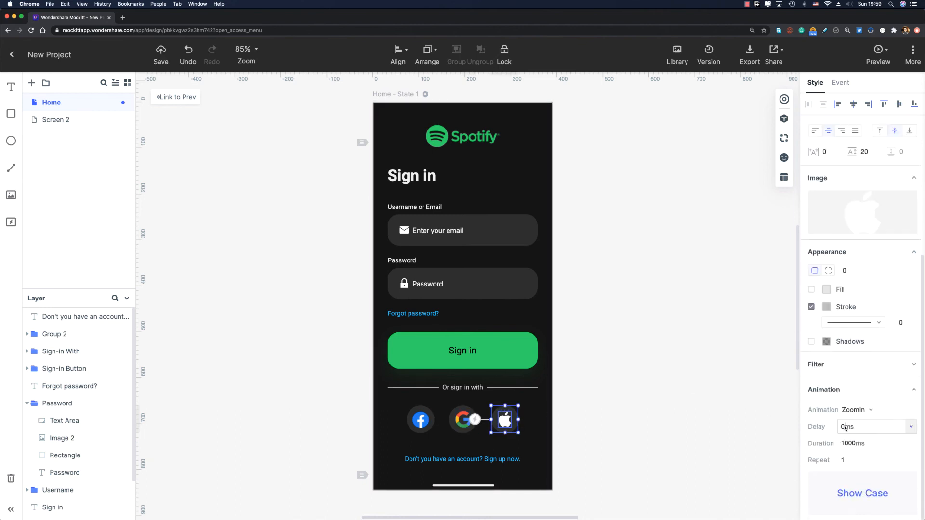
type("1800")
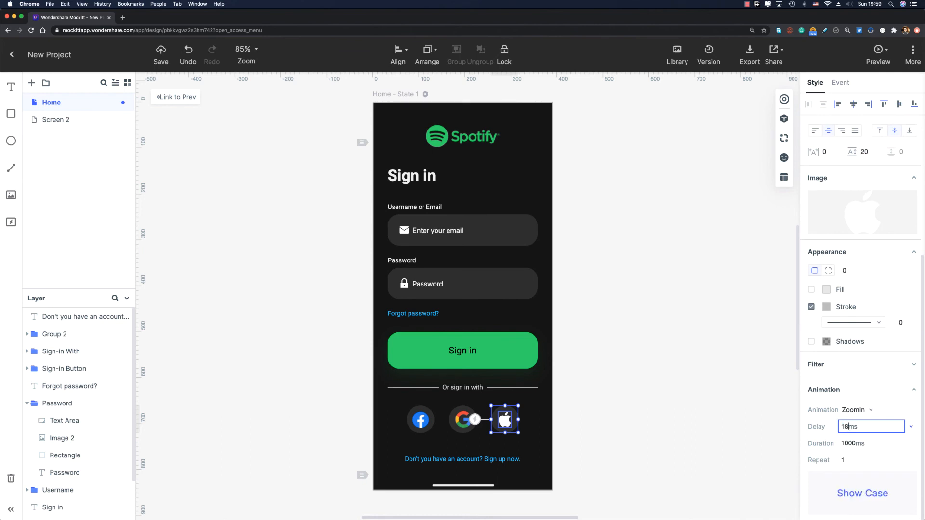
- Set the FadeIn delay of the "Don't you have an account? Sign up now." text to 2000 ms
left_click(507, 458)
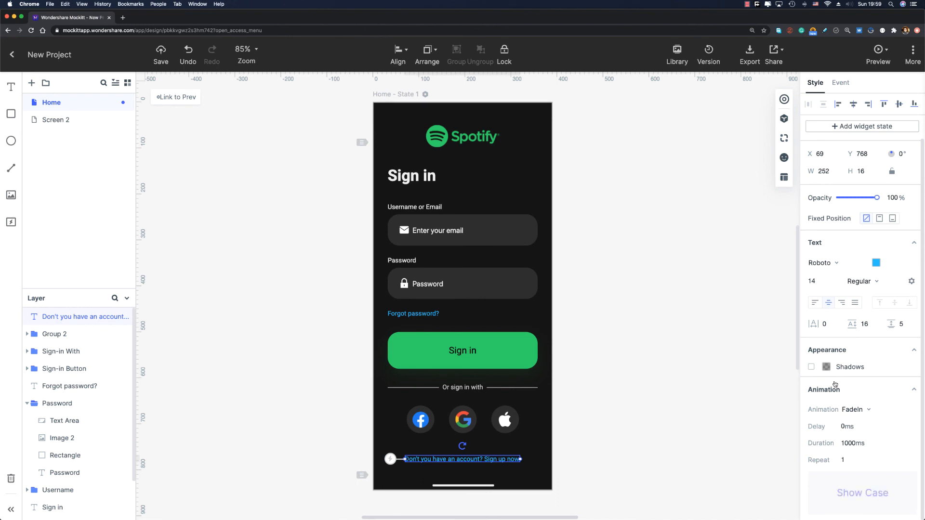
left_click(843, 427)
type("2000")
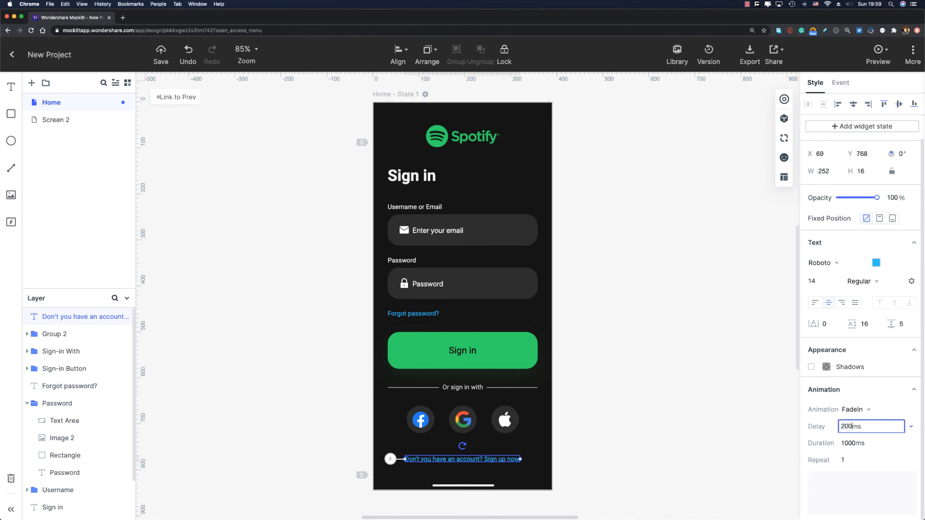
- Preview the staggered login screen animations in full screen and return to the design editor
left_click(748, 214)
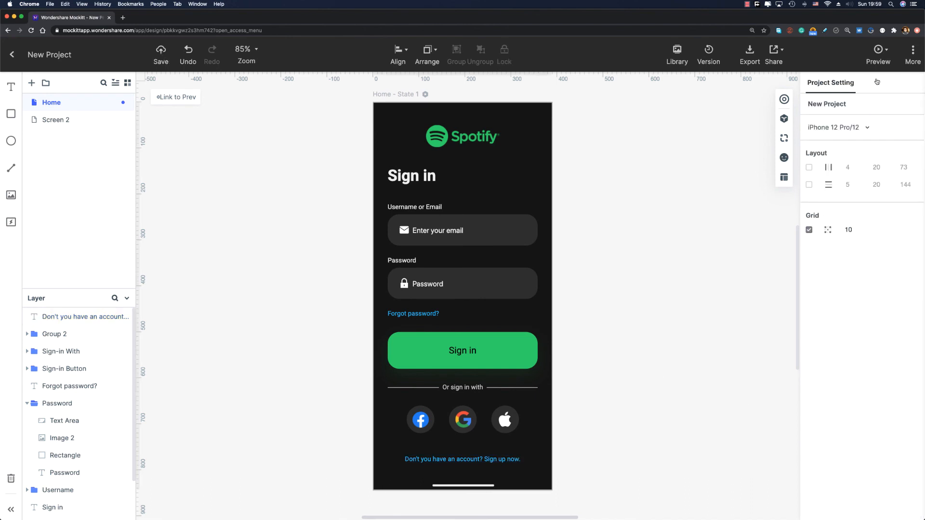
left_click(875, 54)
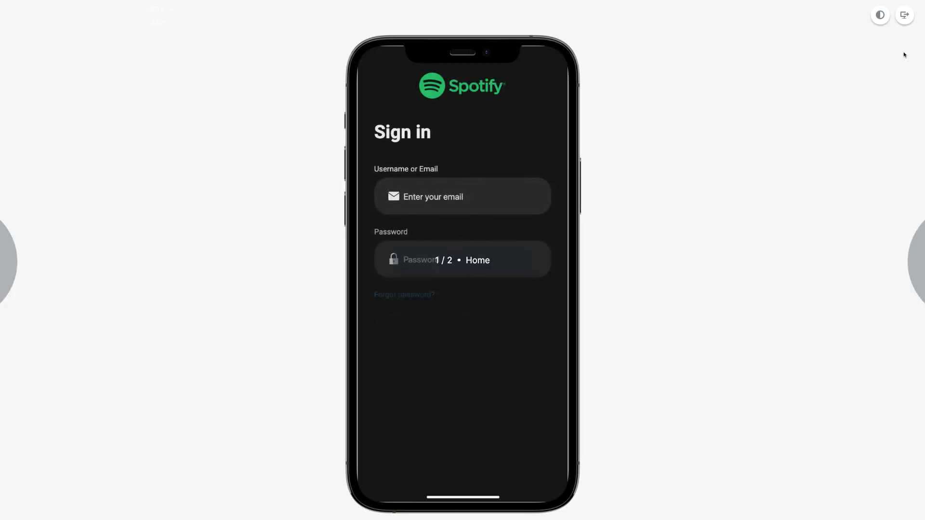
key("Escape")
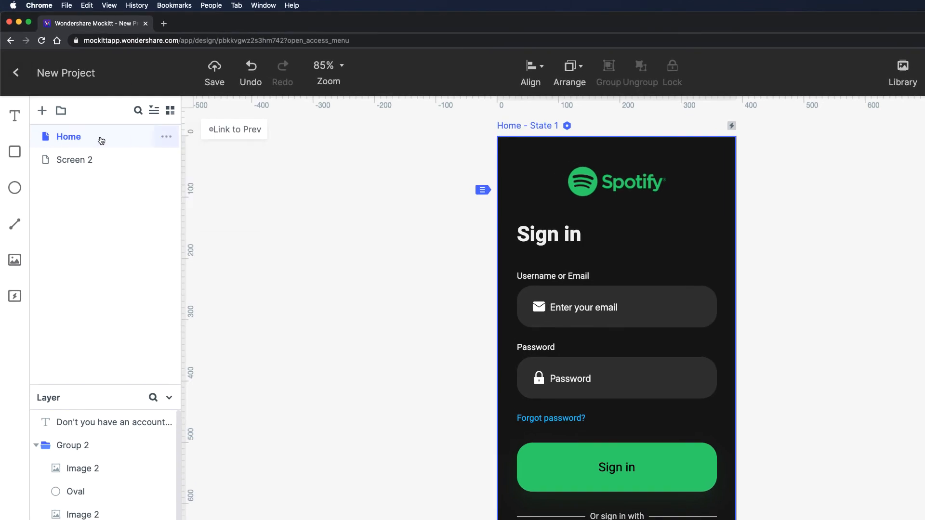
- Rename the Home screen as "Sign-in"
double_click(59, 137)
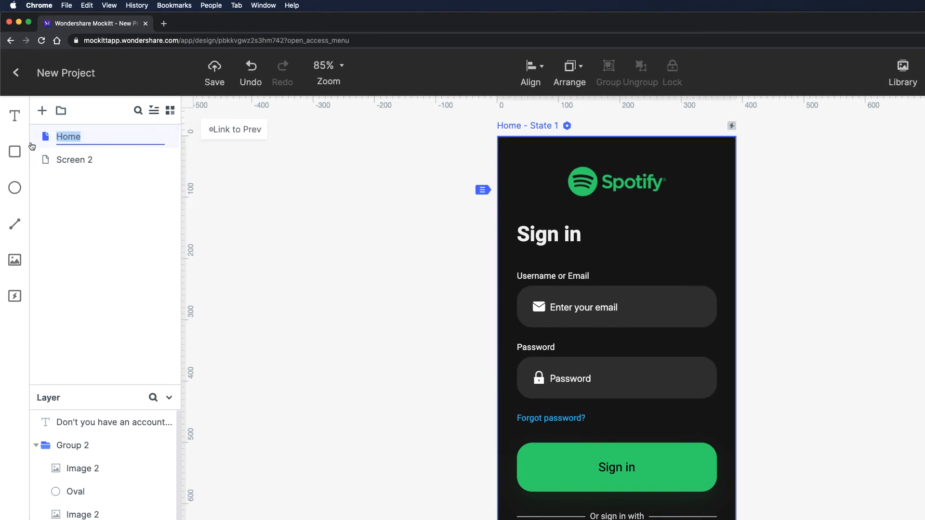
type("Sign-in")
key("Return")
- Duplicate the Sign-in screen and rename the copy as "Sign-up"
left_click(166, 139)
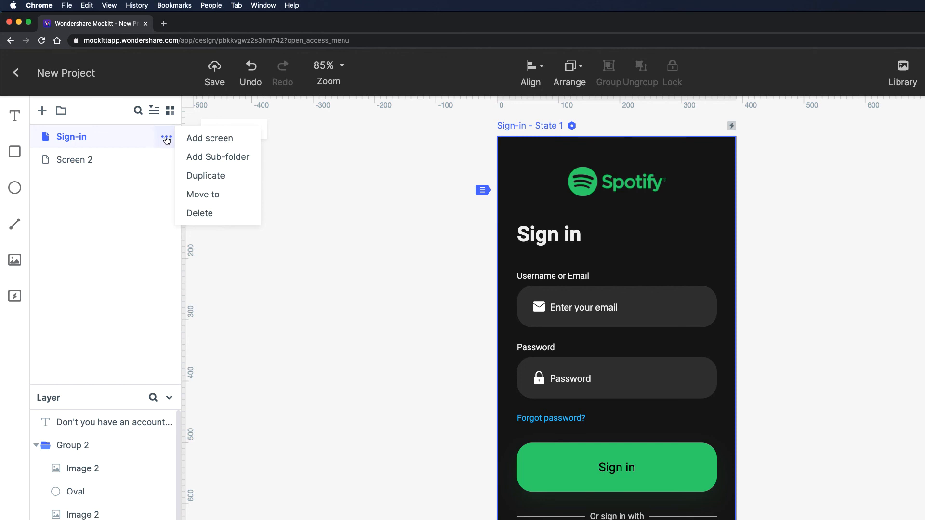
mouse_move(172, 138)
left_click(206, 176)
left_click_drag(110, 159, 88, 160)
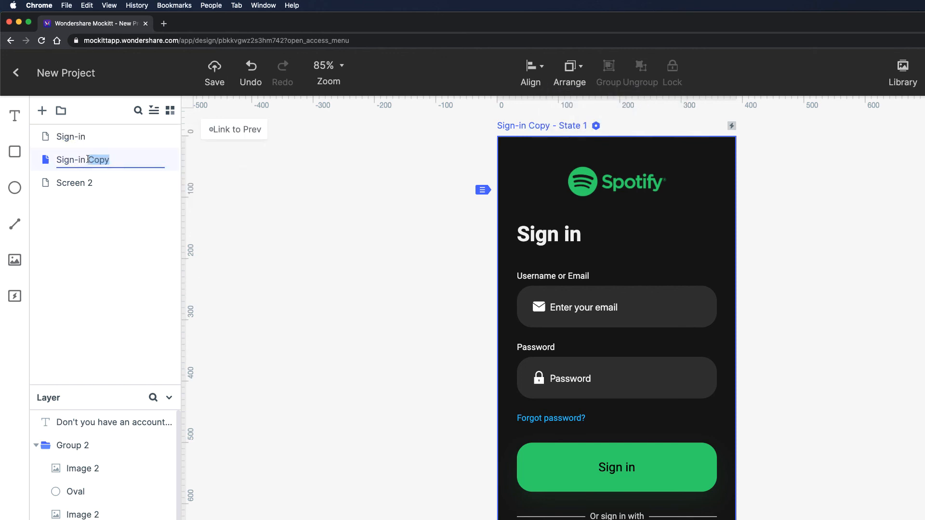
key("BackSpace")
key("BackSpace")
key("BackSpace")
type("up")
key("Return")
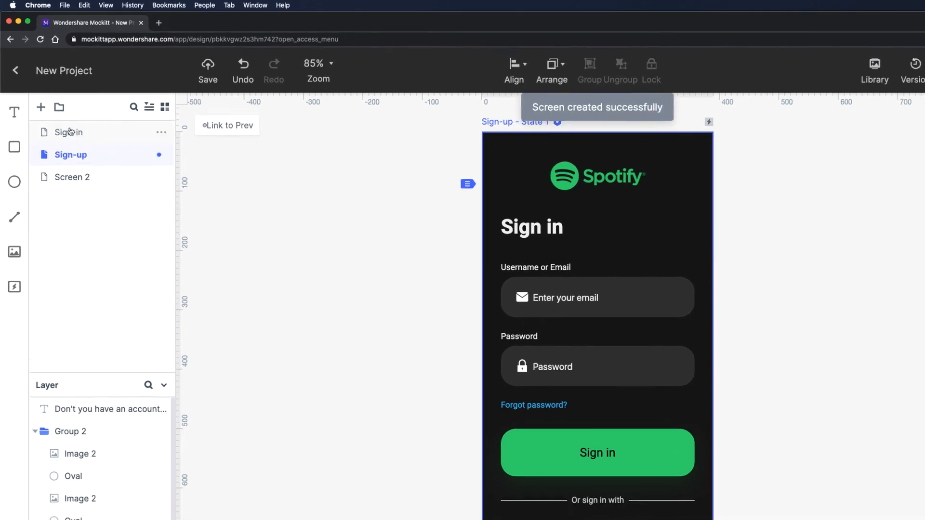
- Change the large heading on the Sign-up screen to read "Sign up"
double_click(561, 235)
left_click(561, 236)
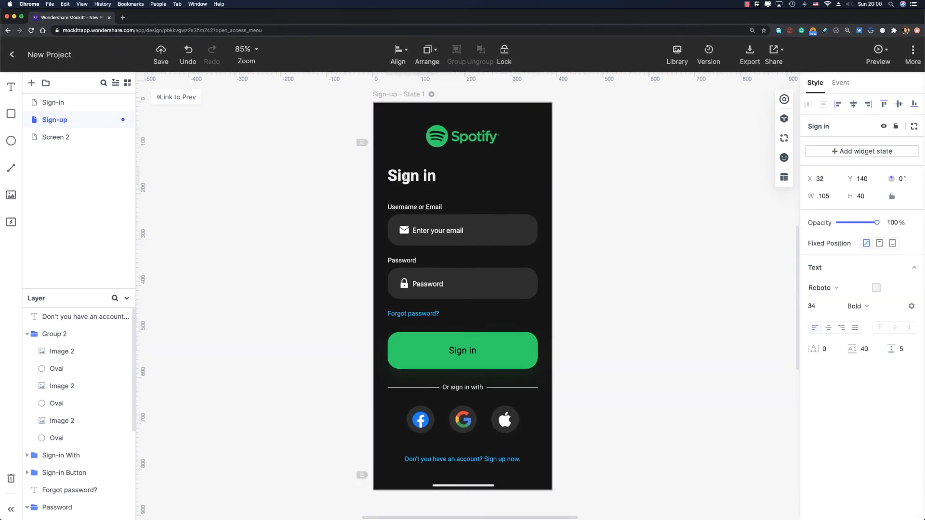
left_click_drag(424, 177, 434, 177)
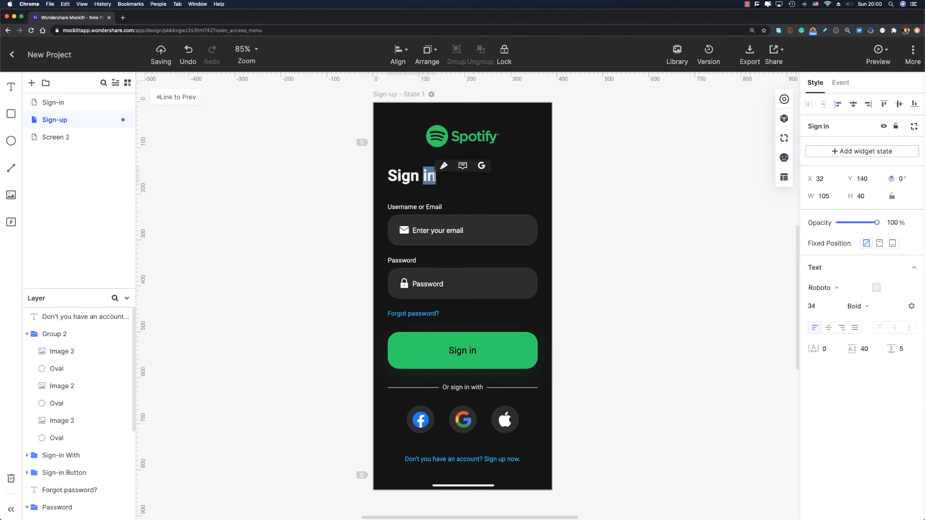
type("up")
key("Escape")
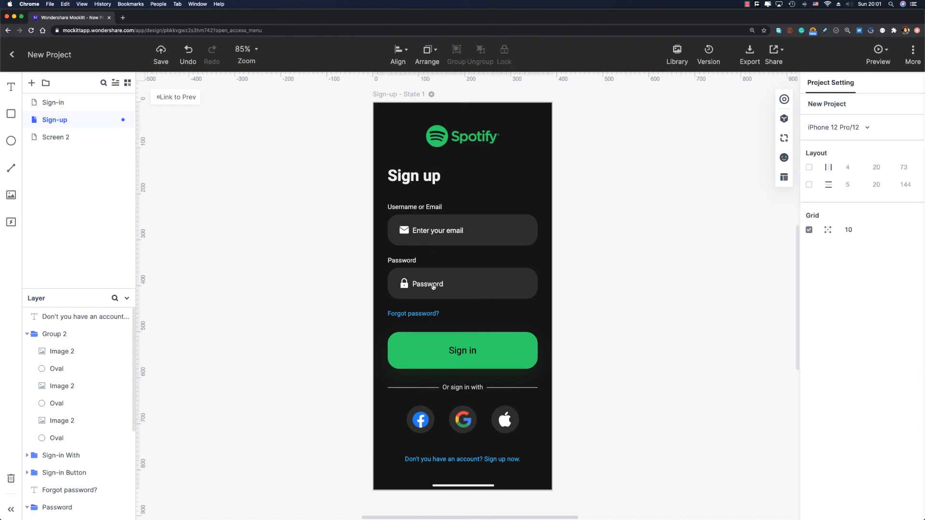
- Set the "Forgot password?" text colour to white (#FFFFFF) with an alpha of 50
scroll(441, 299, "up", 5)
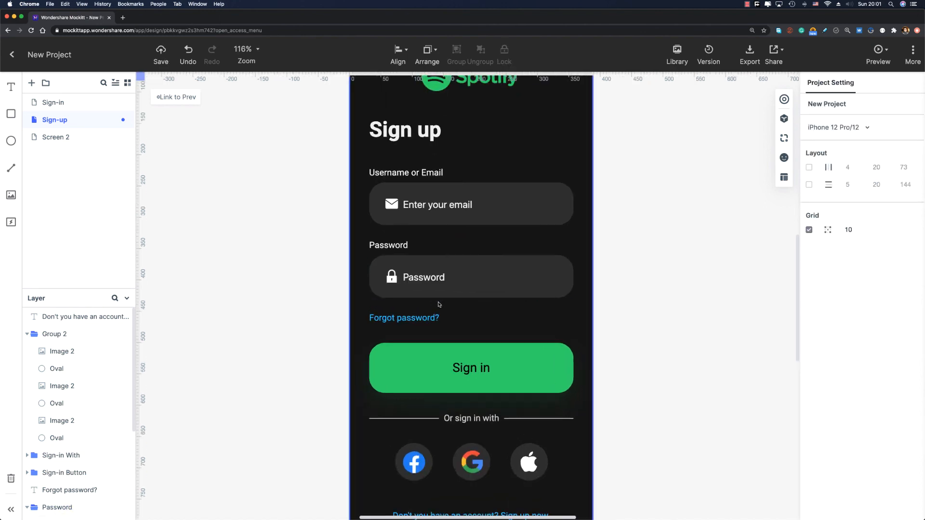
scroll(436, 306, "down", 3)
left_click(322, 237)
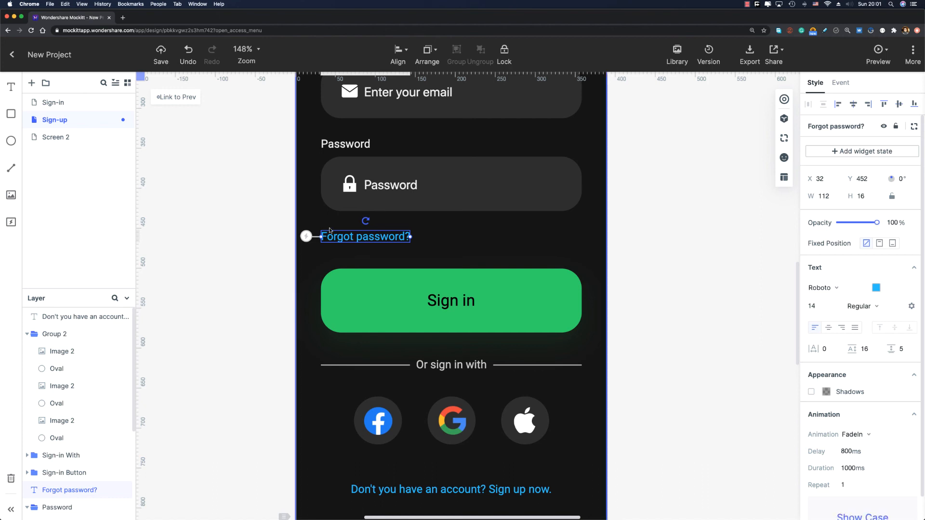
key("super+z")
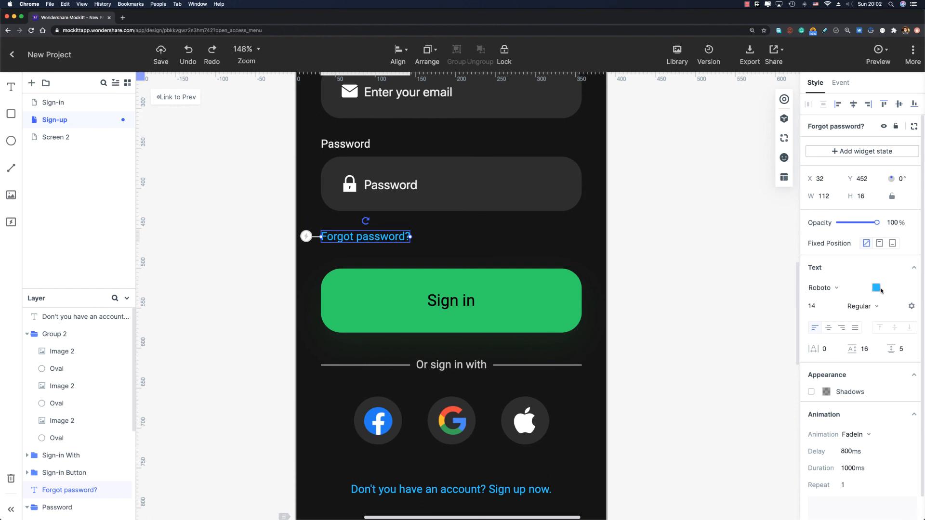
left_click(877, 289)
left_click(841, 391)
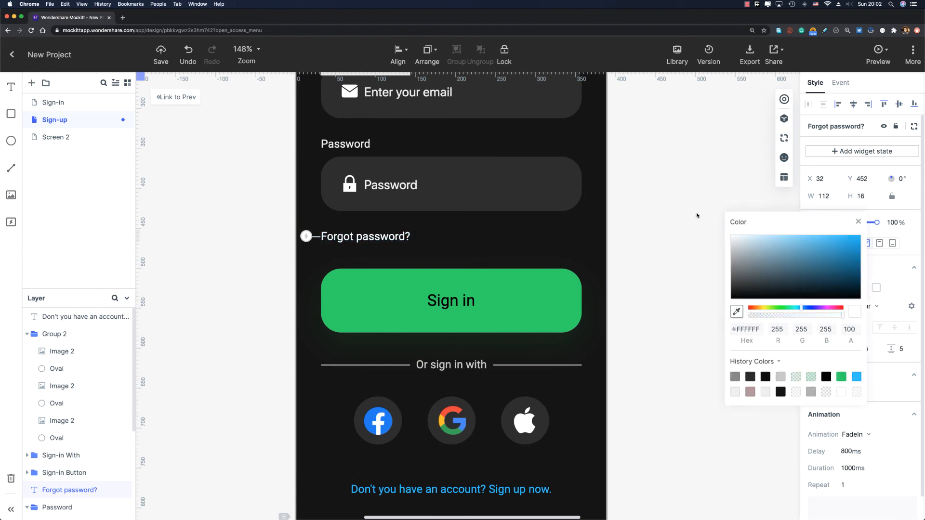
left_click(850, 329)
double_click(854, 330)
type("5")
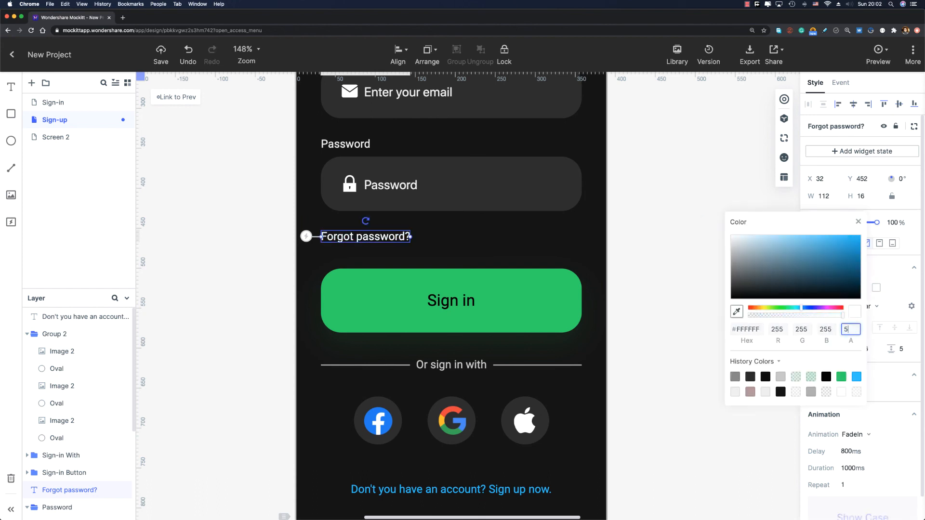
type("0")
left_click(858, 222)
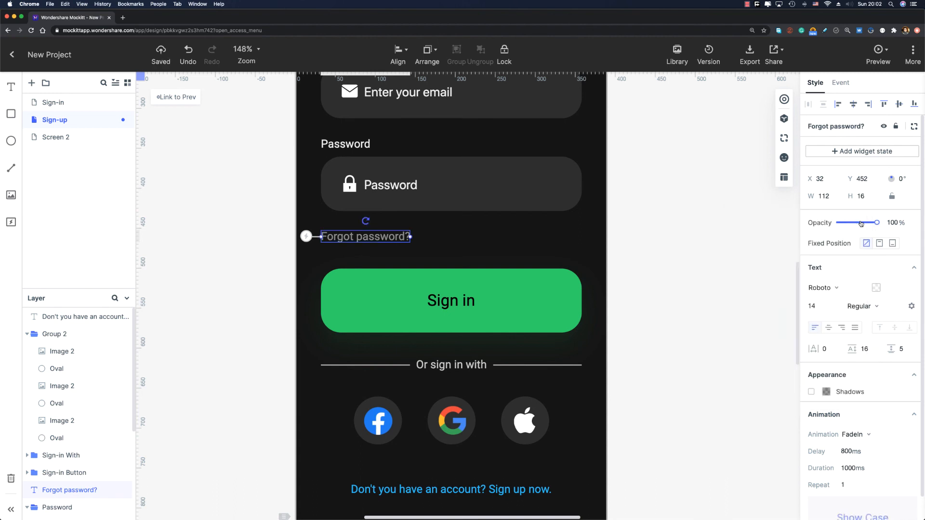
- Set the "Forgot password?" text to the Light 300 weight and replace its wording with "Choose an 8-letter password."
left_click(867, 311)
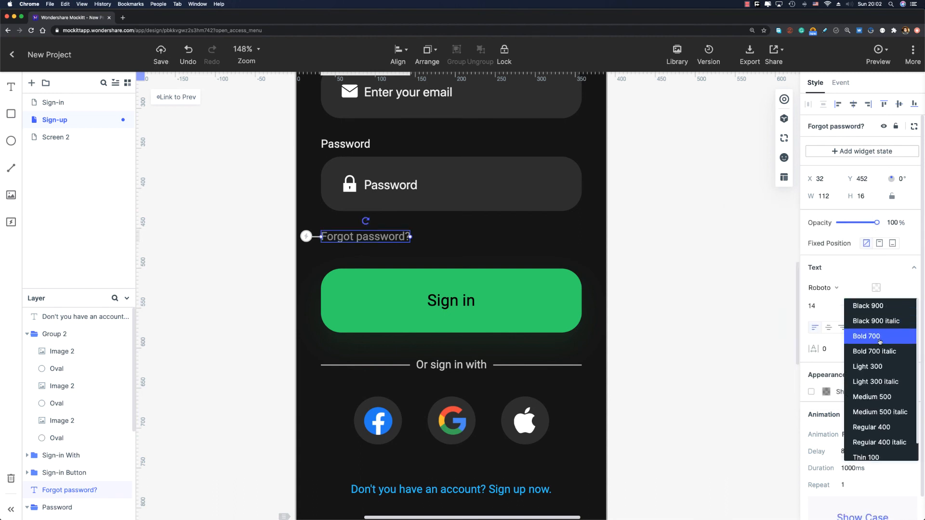
scroll(879, 342, "down", 1)
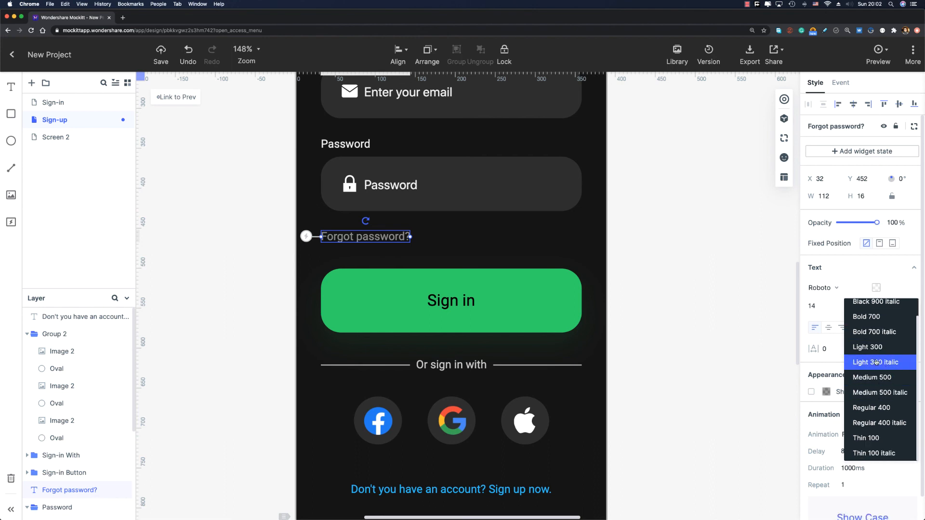
left_click(877, 348)
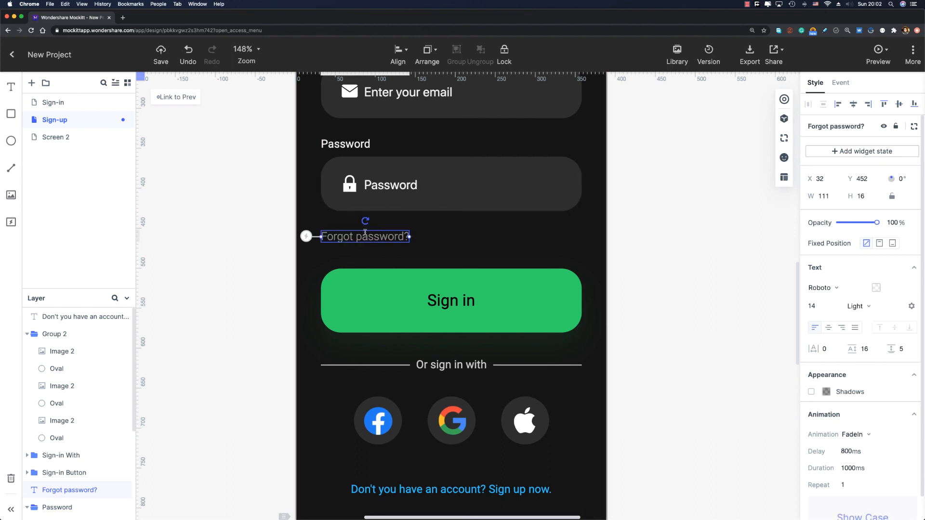
type("Choo")
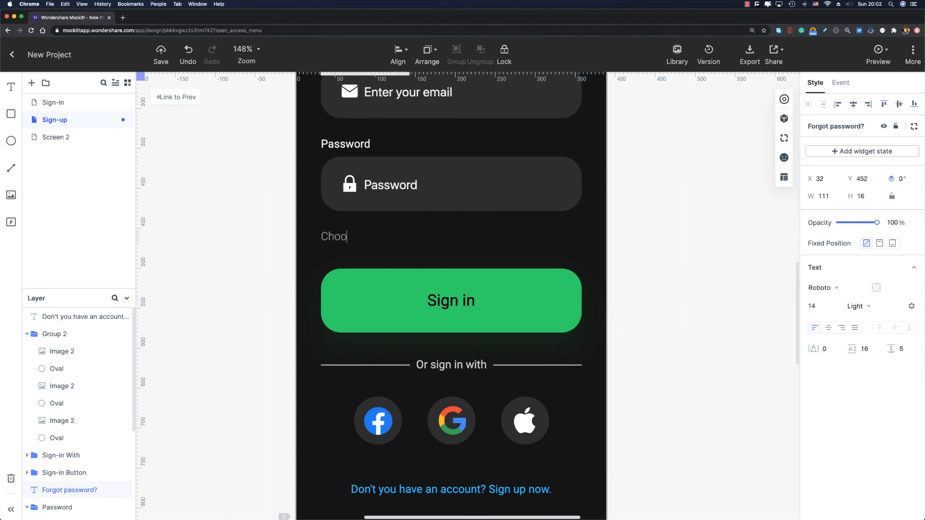
type("se an 8-letter password")
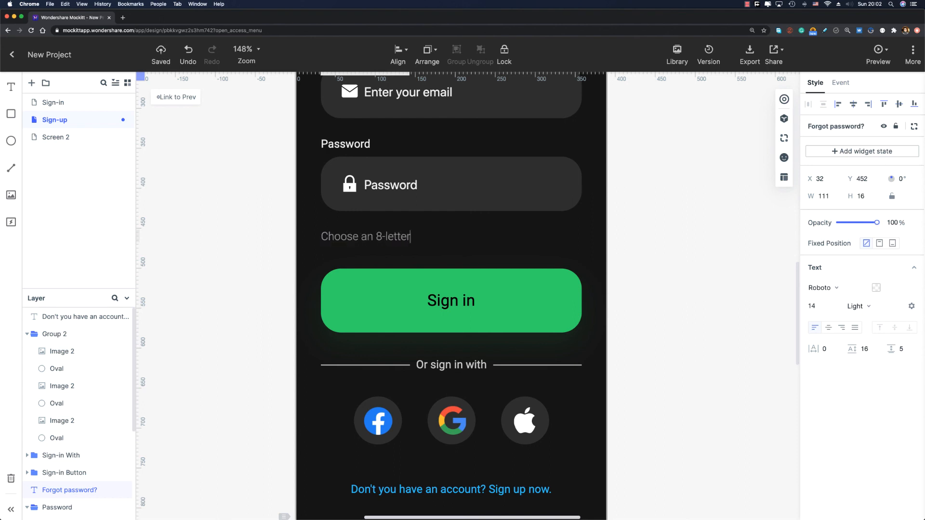
key("Escape")
- Nudge the password hint text up to Y 444, leaving a 16 px gap below the Password field
key("alt")
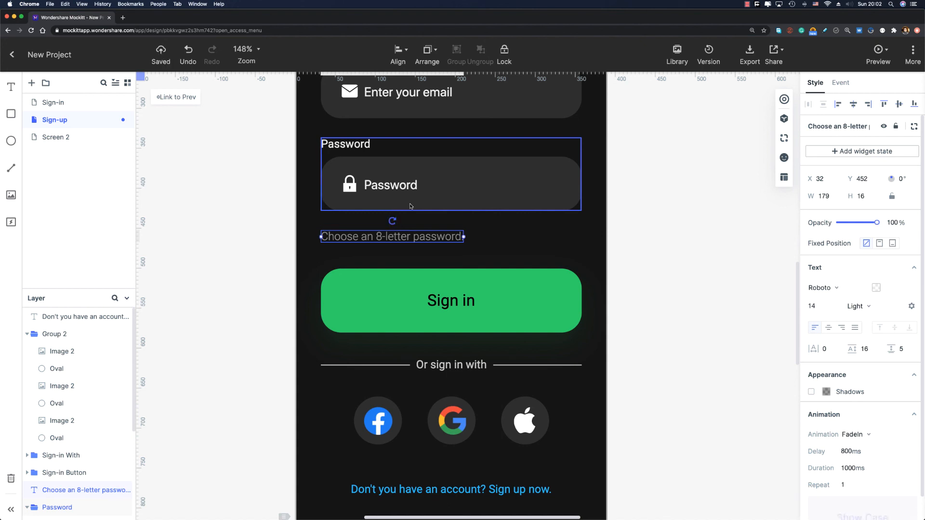
key("Up")
key("Up")
key("Up")
key("Up")
key("Up")
key("Up")
key("Up")
key("Up")
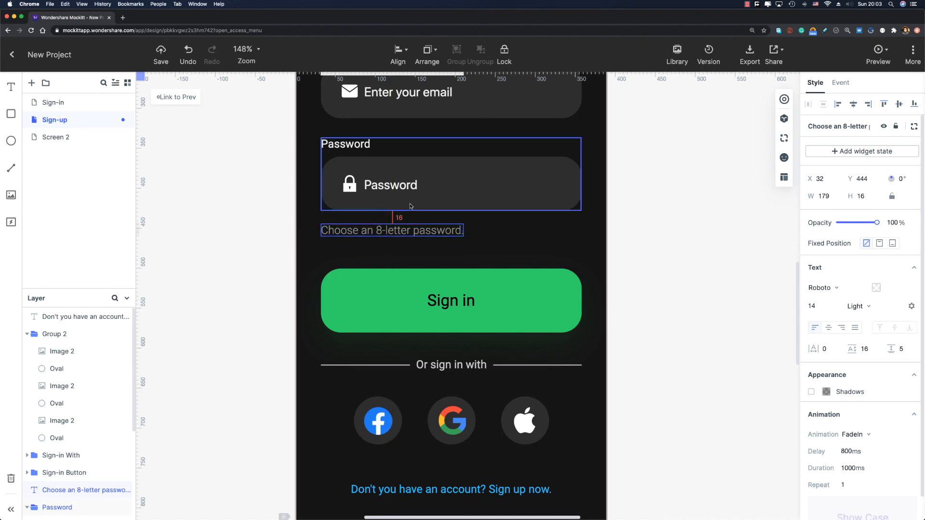
- Change the green button's label to "Sign up"
scroll(411, 208, "down", 3)
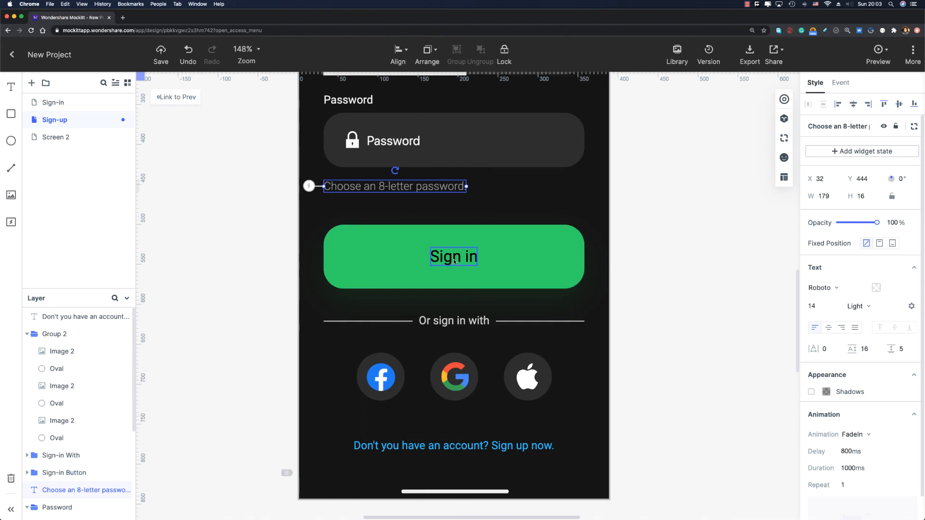
left_click(472, 262)
double_click(473, 261)
left_click(474, 261)
double_click(473, 259)
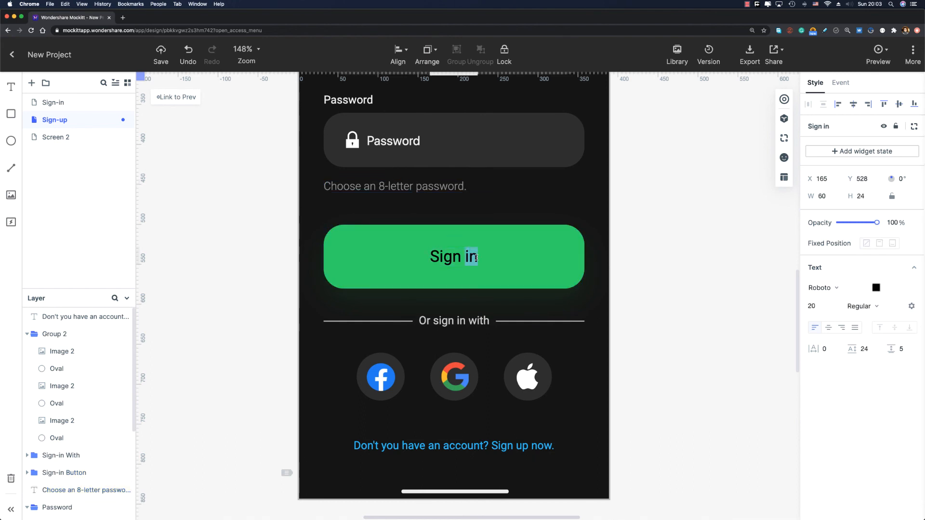
type("up")
key("Escape")
- Centre the "Sign up" label horizontally on the green button
left_click(433, 256)
left_click(536, 256, "shift")
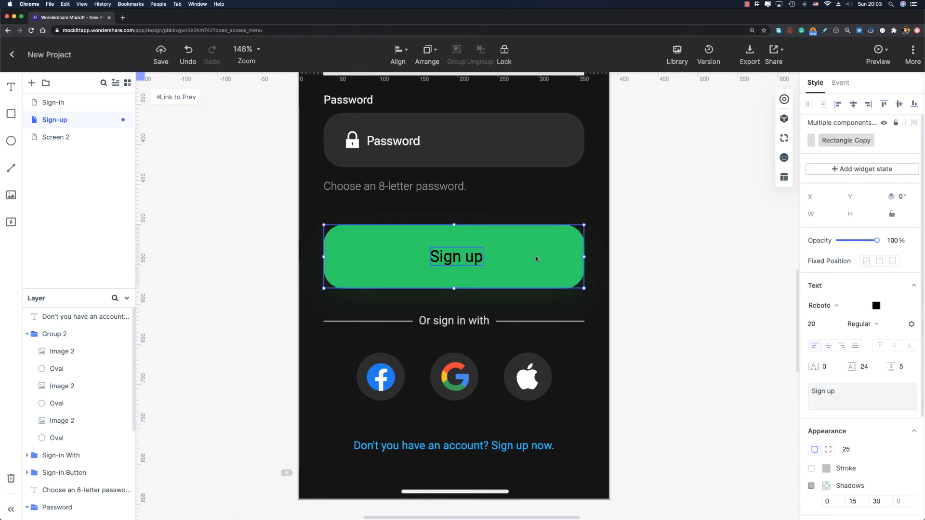
left_click(854, 105)
left_click(697, 234)
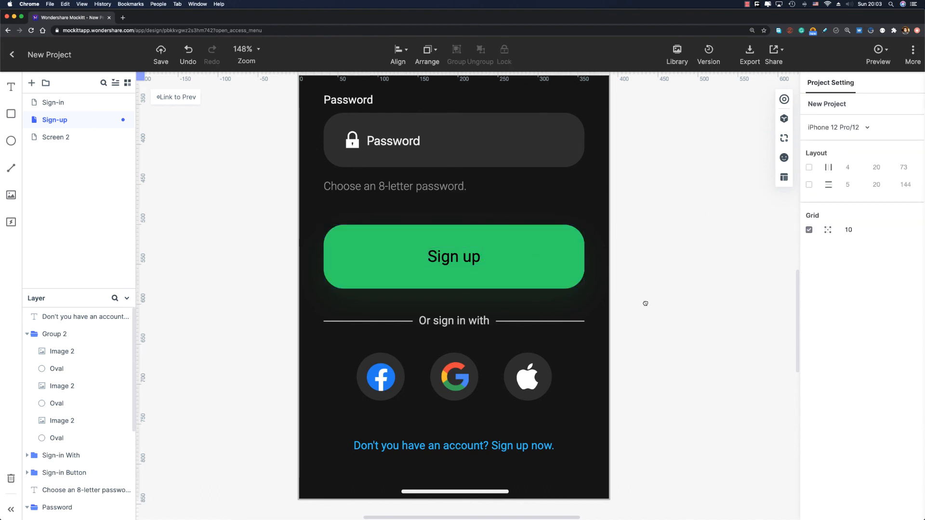
- Centre-align the divider text above the social icons and change it to "Or sign up with"
scroll(646, 304, "down", 3)
left_click(497, 253)
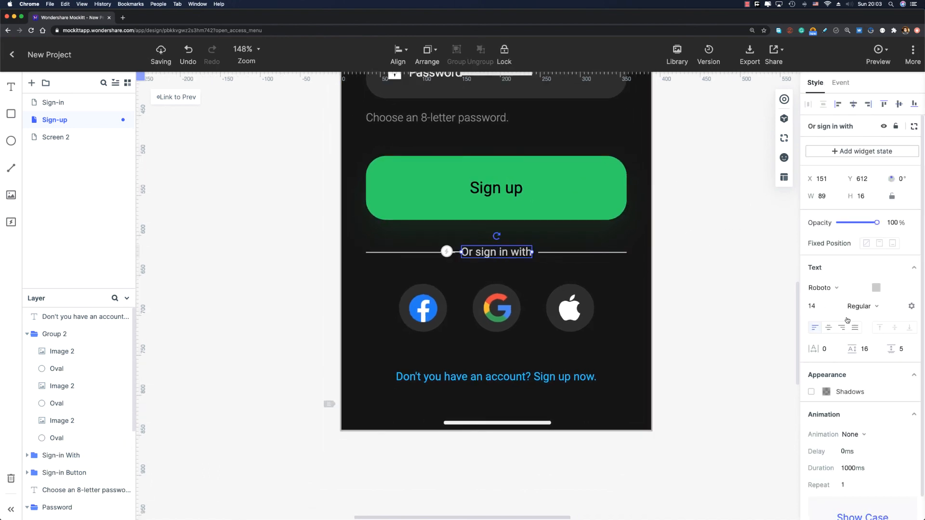
left_click(828, 327)
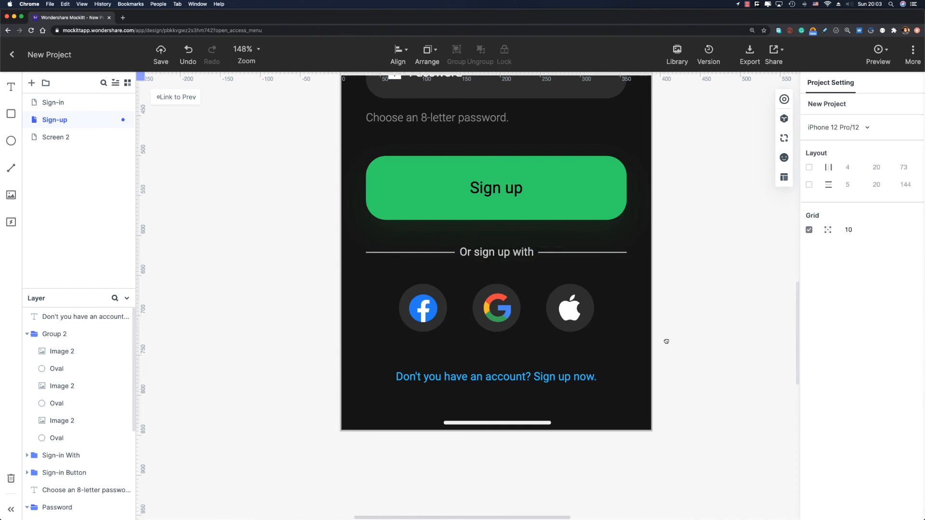
- Change the blue account text below the social icons to "You have an account? Sign in now."
scroll(684, 289, "down", 5)
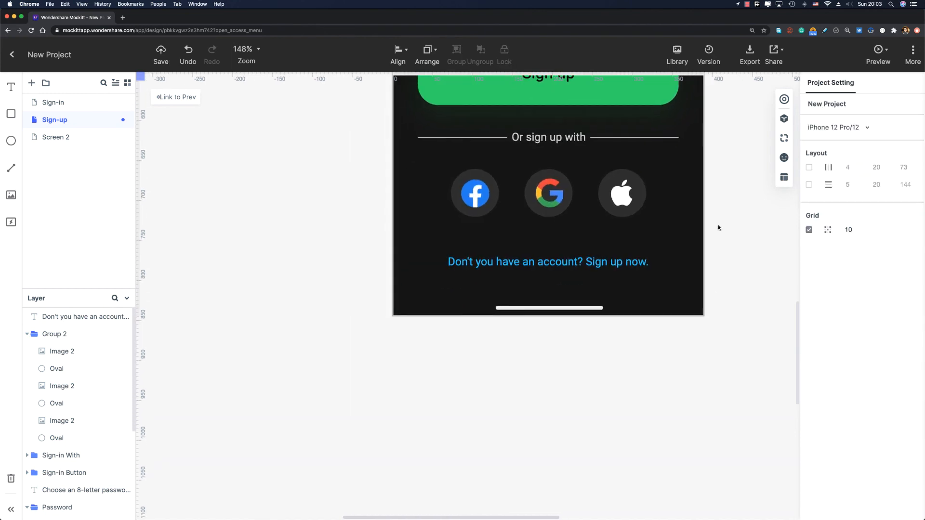
scroll(546, 258, "up", 3, "ctrl")
scroll(631, 264, "right", 3)
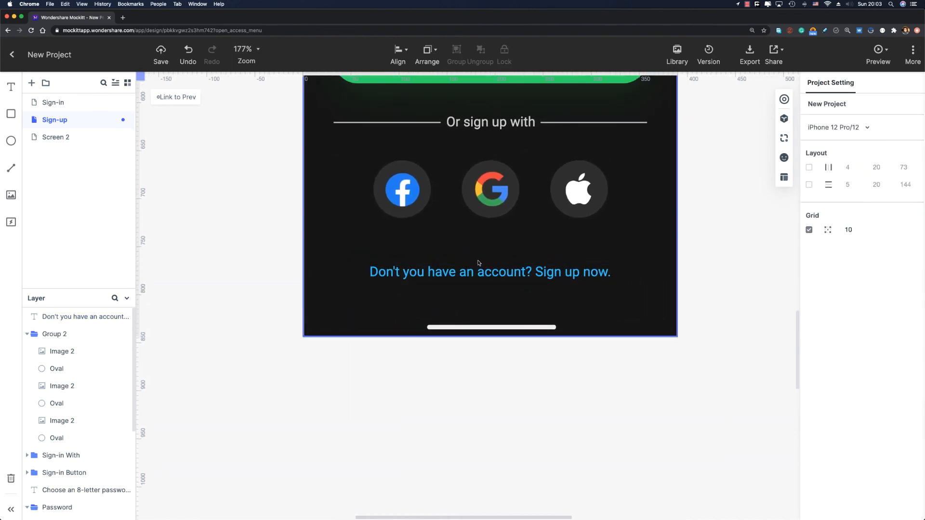
double_click(412, 274)
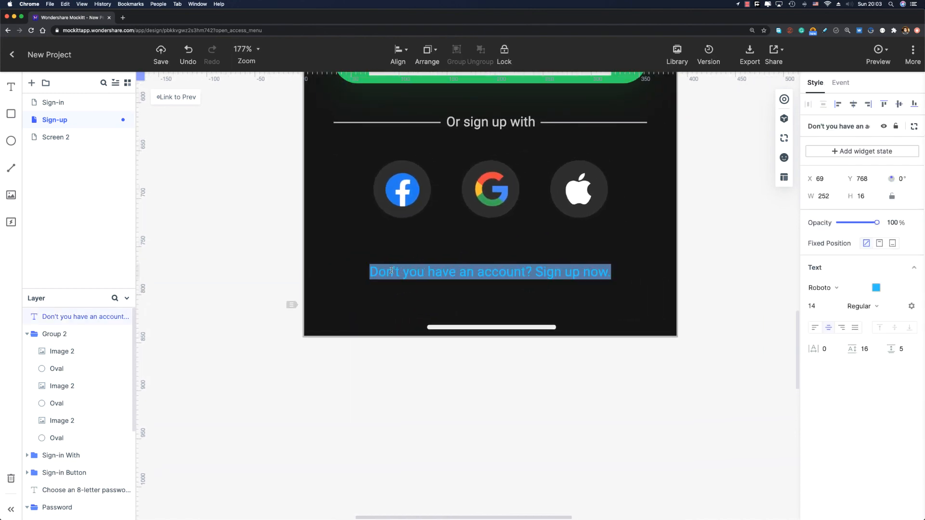
left_click(391, 270)
left_click_drag(402, 271, 349, 271)
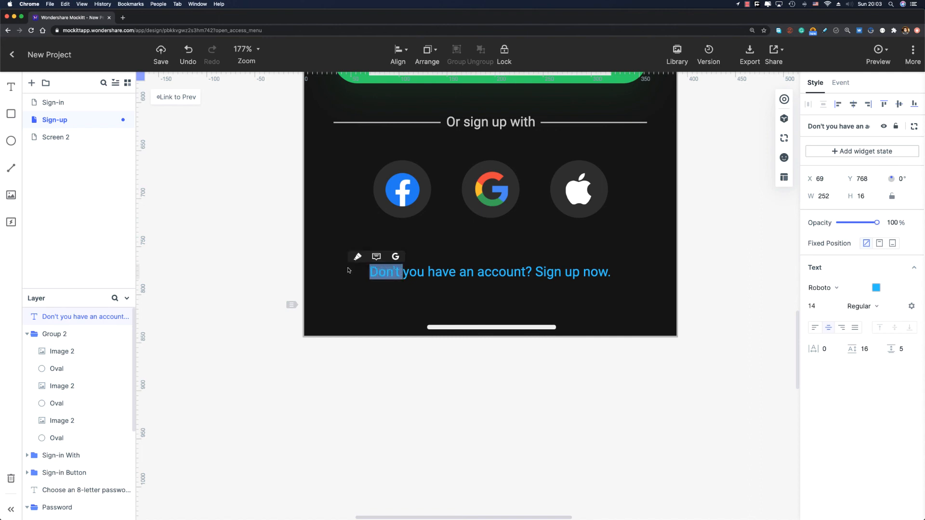
key("BackSpace")
key("Delete")
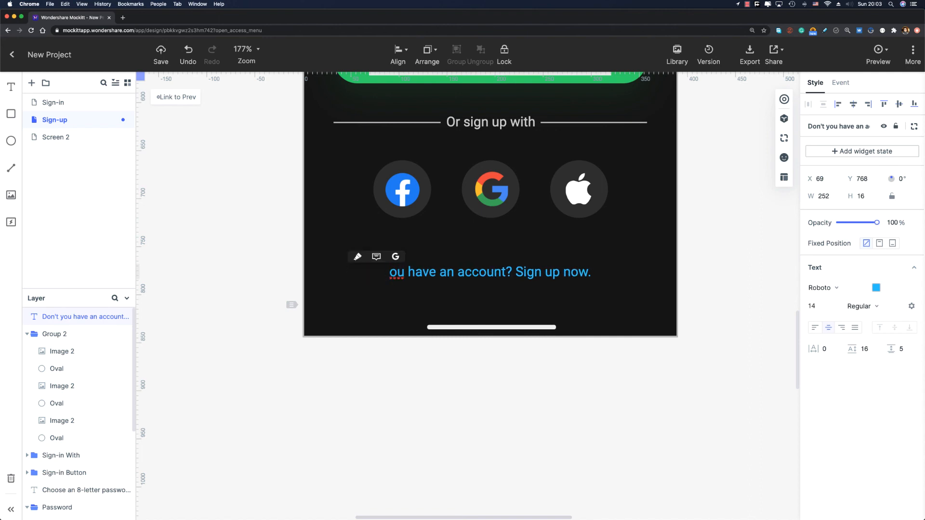
type("Y")
left_click_drag(549, 272, 563, 273)
type("in")
key("Escape")
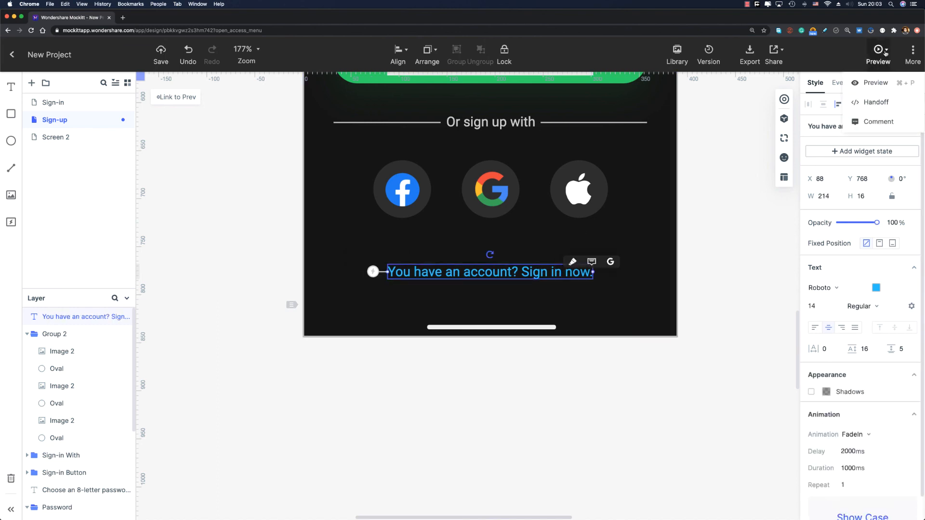
left_click(664, 209)
- On the Sign-in screen, link the "Don't you have an account? Sign up now." text to the Sign-up screen
scroll(662, 212, "down", 10)
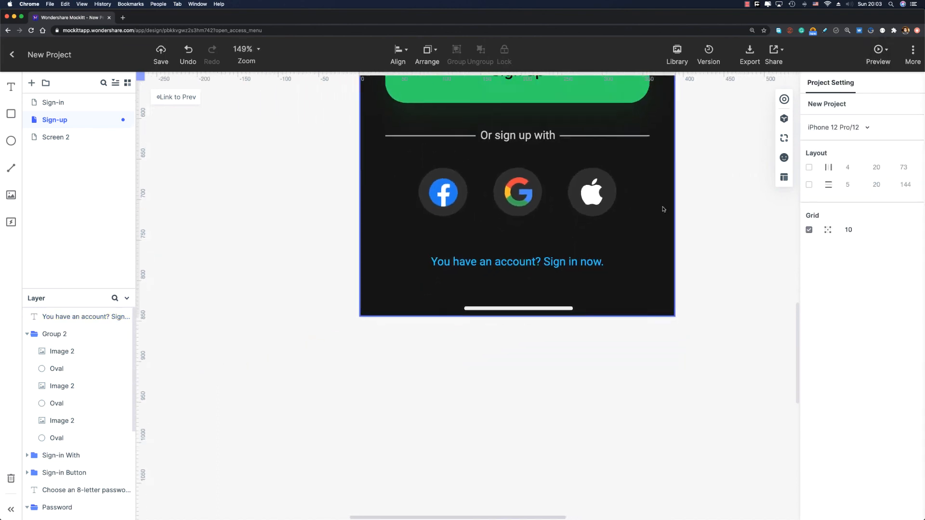
left_click_drag(654, 268, 607, 337)
left_click(487, 454)
left_click(486, 465)
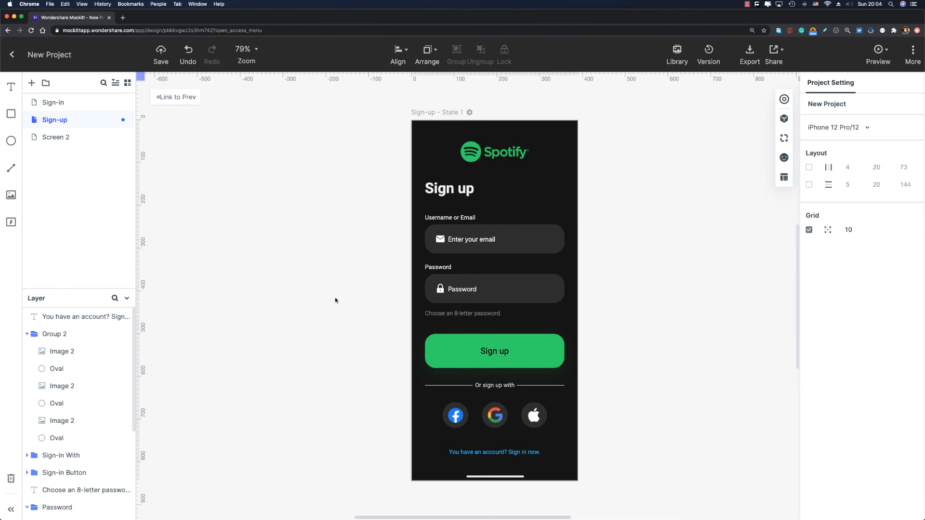
left_click(70, 109)
left_click(427, 452)
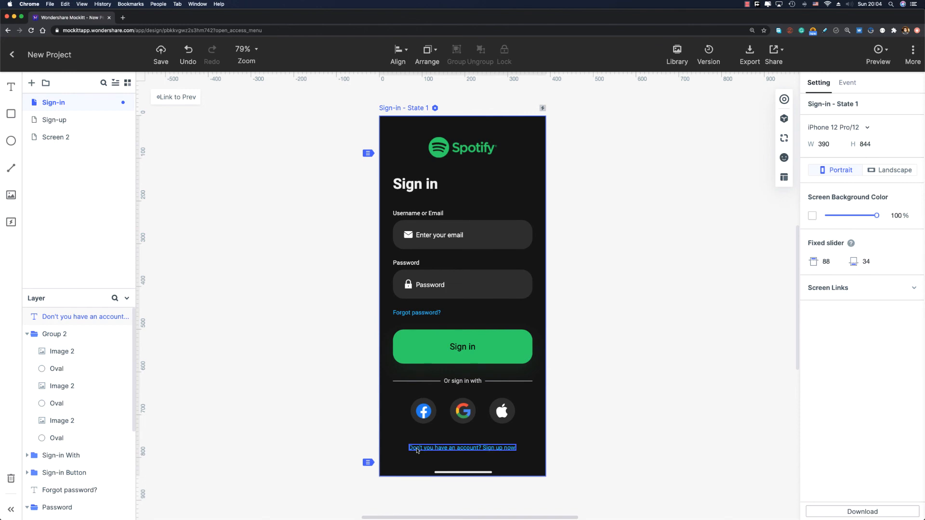
left_click(417, 451)
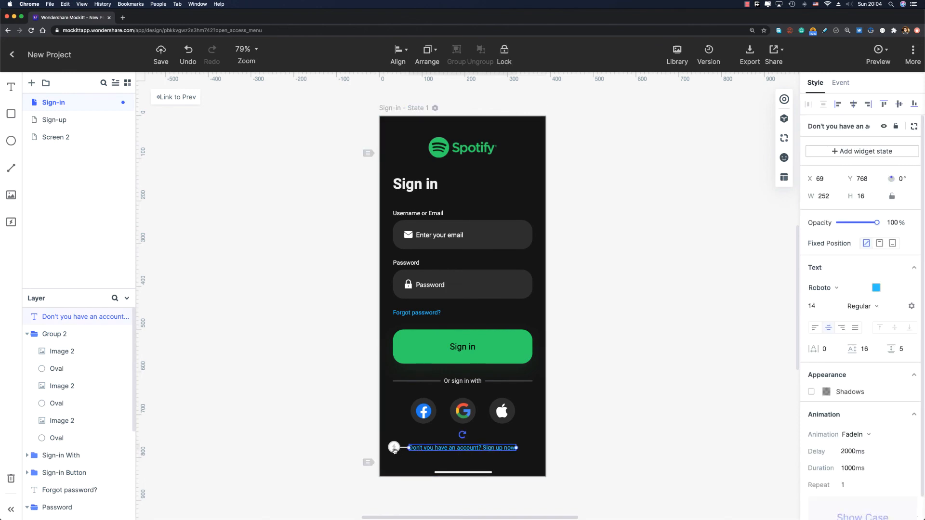
left_click_drag(394, 449, 104, 126)
- On the Sign-up screen, link the "You have an account? Sign in now." text to the Sign-in screen
left_click(92, 125)
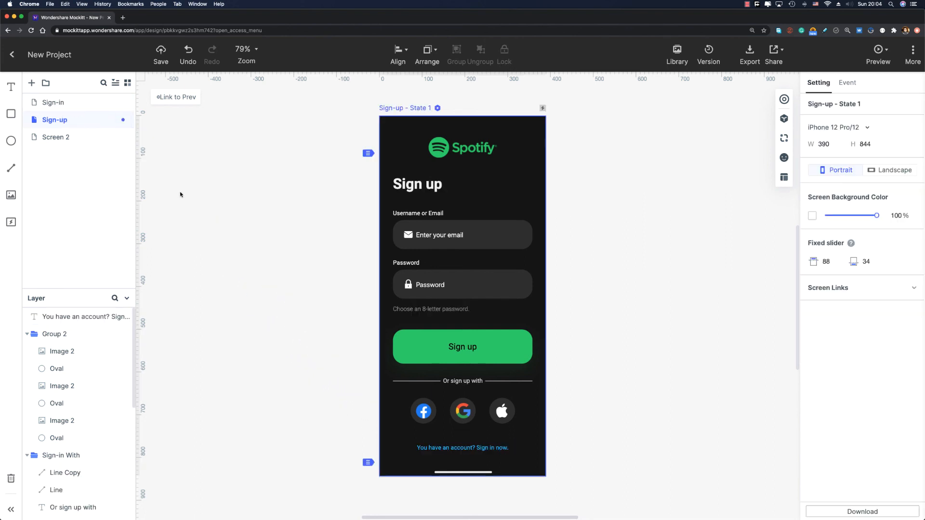
left_click(448, 448)
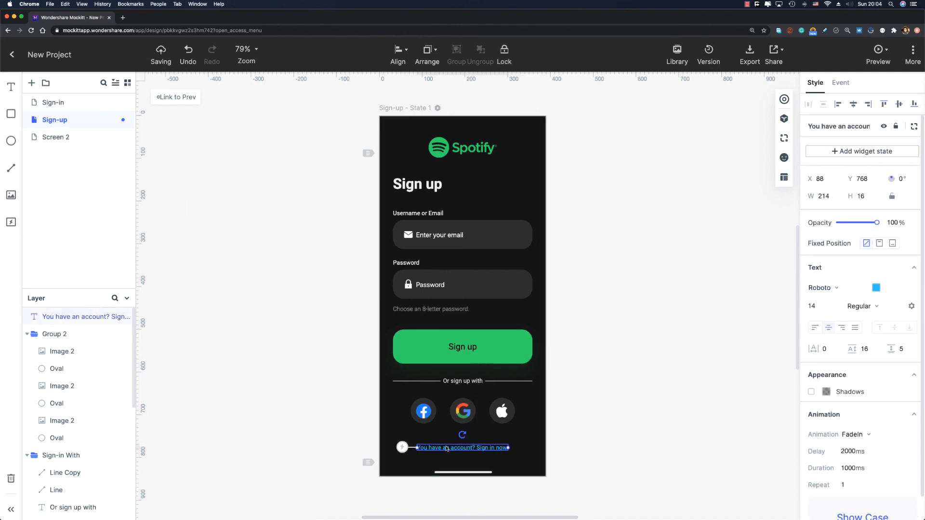
left_click_drag(401, 447, 100, 106)
- Preview the prototype from the Sign-in screen and test the account text links to Sign-up and back to Sign-in
left_click(53, 103)
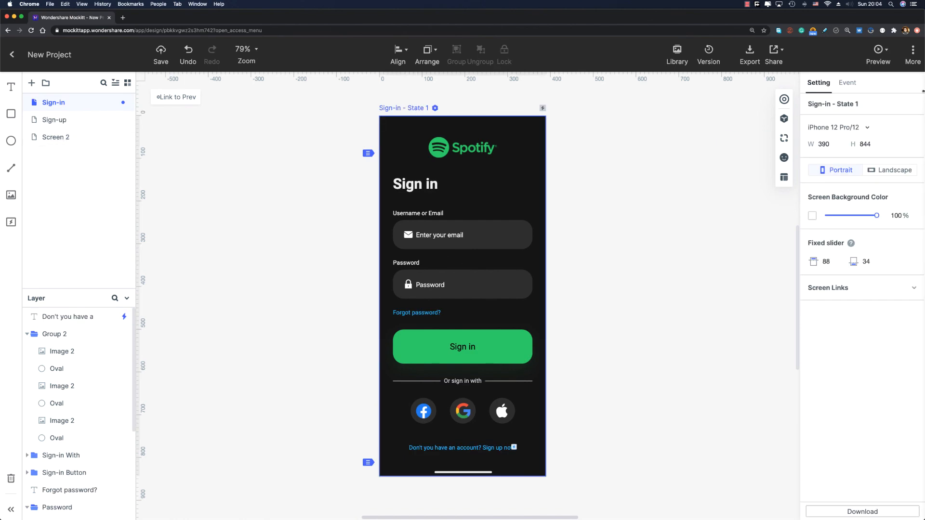
left_click(878, 51)
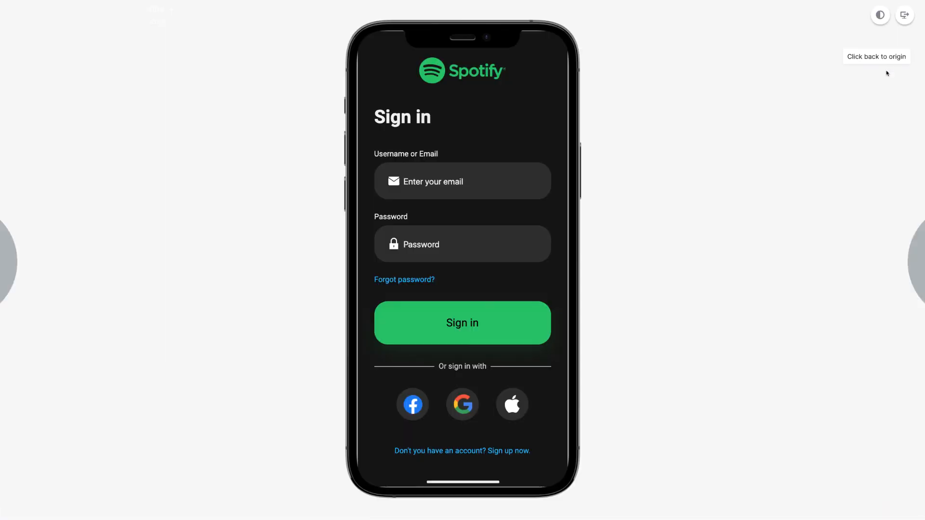
left_click(427, 450)
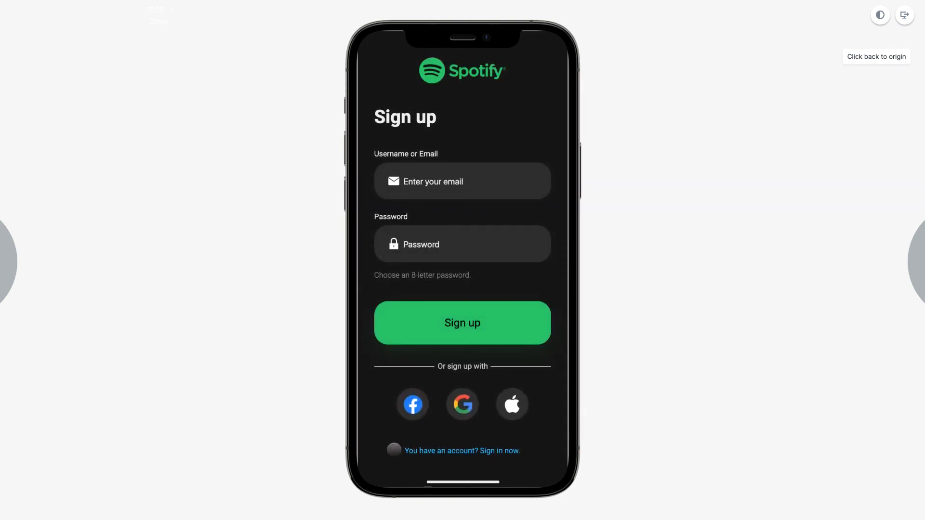
left_click(440, 449)
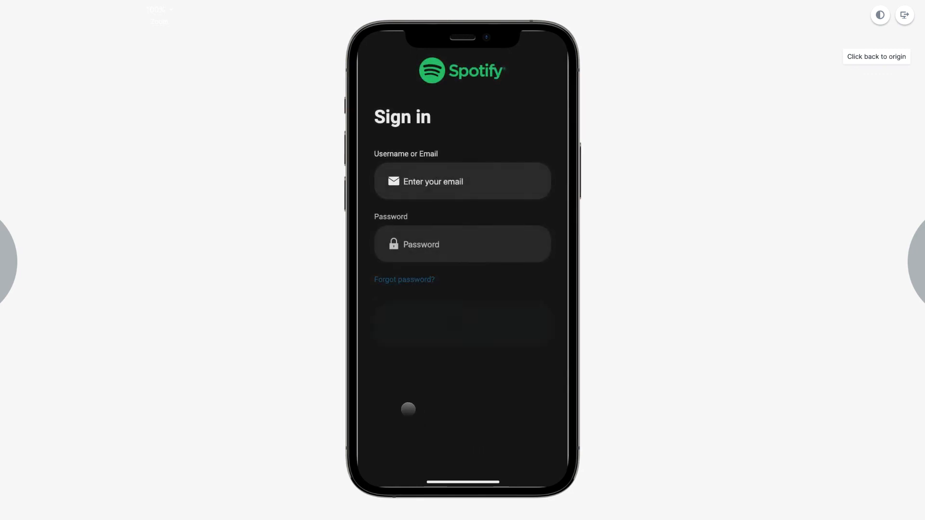